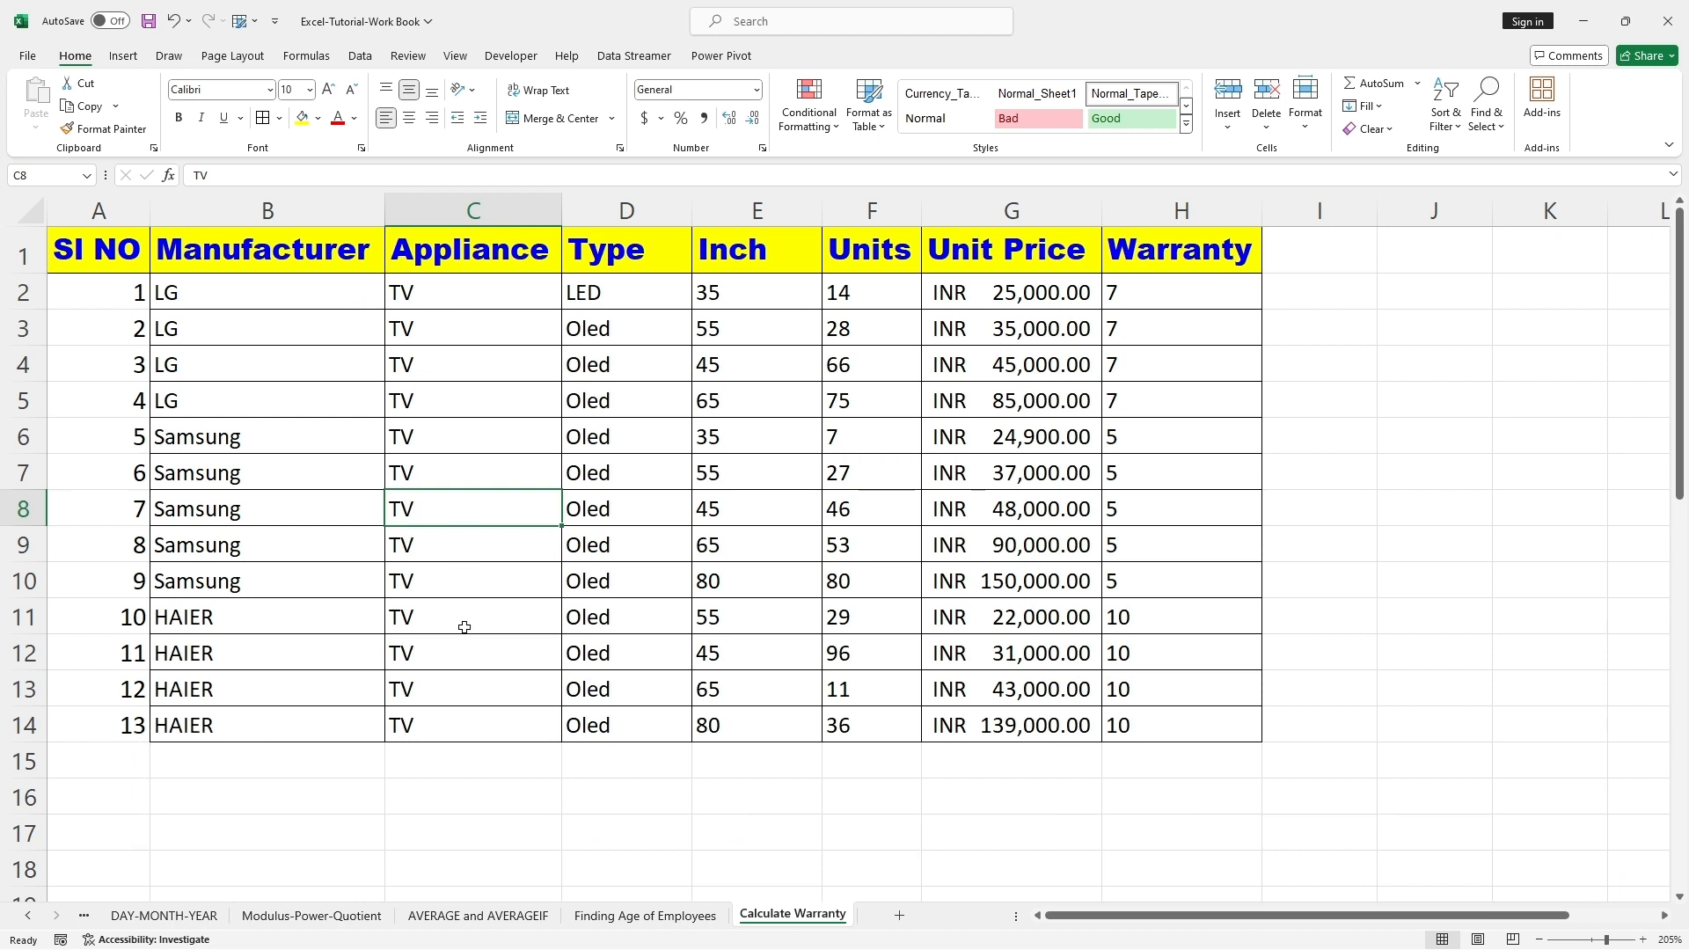
Step: Add the header "Date of Sale" in cell I1 and fit column I's width to the text
{"action": "left_click", "coordinate": [1289, 253]}
{"action": "type", "text": "Date"}
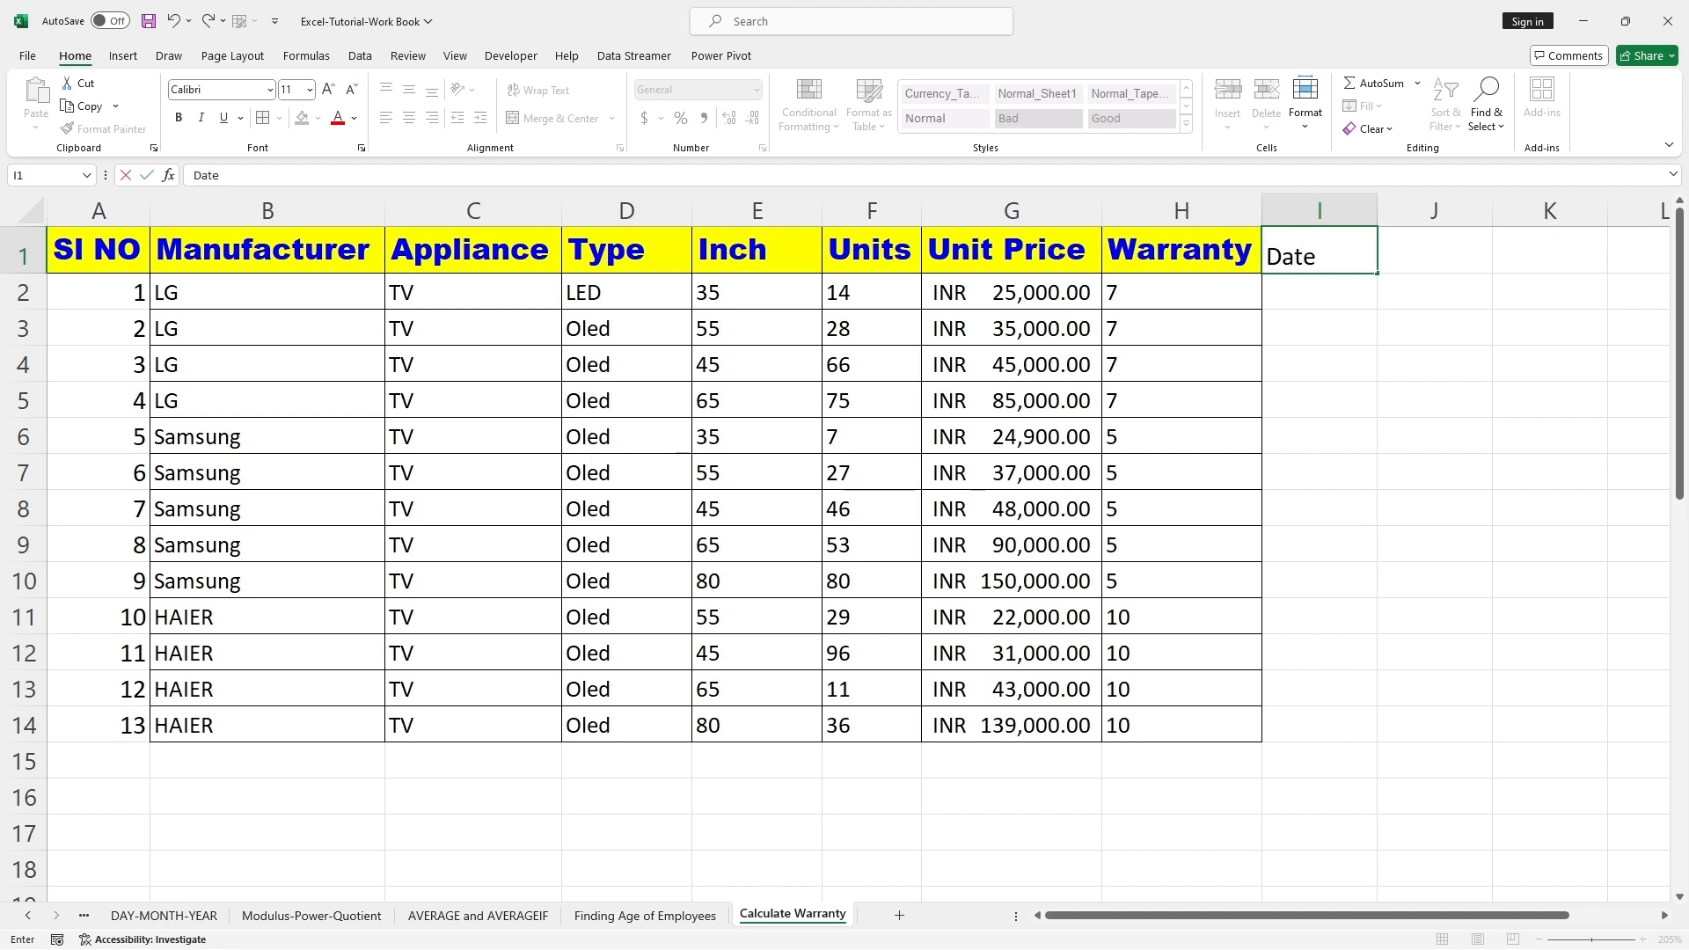
{"action": "type", "text": " p"}
{"action": "type", "text": "f"}
{"action": "key", "text": "BackSpace"}
{"action": "key", "text": "BackSpace"}
{"action": "type", "text": "of Sale"}
{"action": "left_click", "coordinate": [1437, 400]}
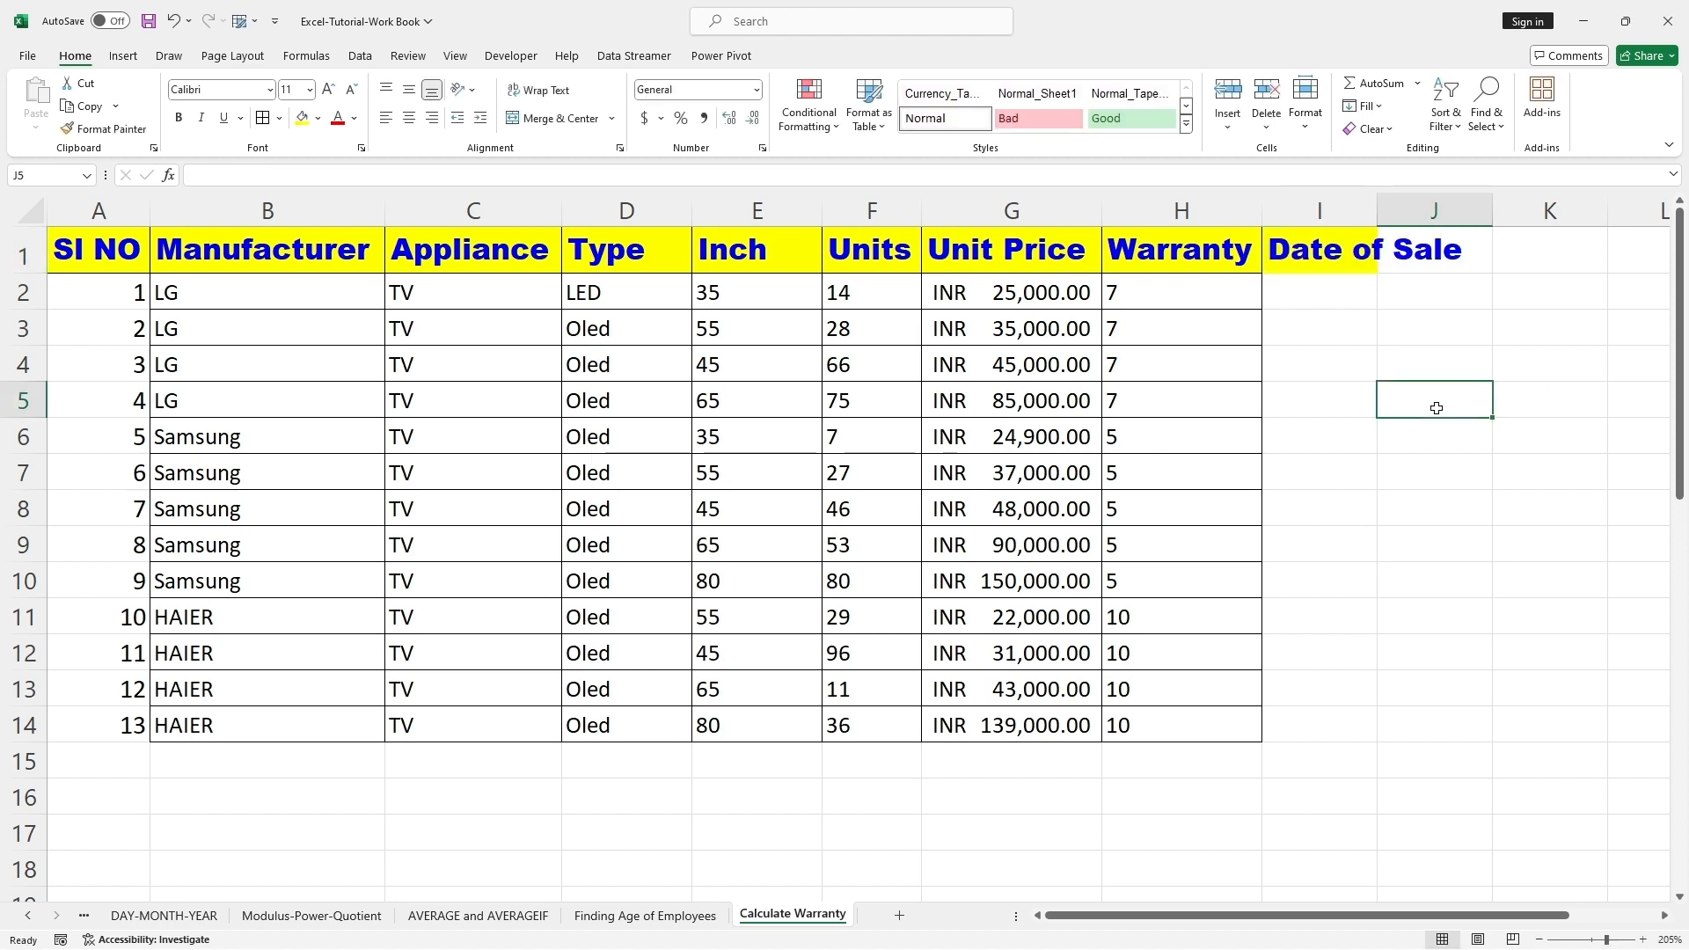
{"action": "double_click", "coordinate": [1378, 209]}
Step: Add the header "Warranty Expiry Date" in cell J1
{"action": "left_click", "coordinate": [1486, 265]}
{"action": "type", "text": "War"}
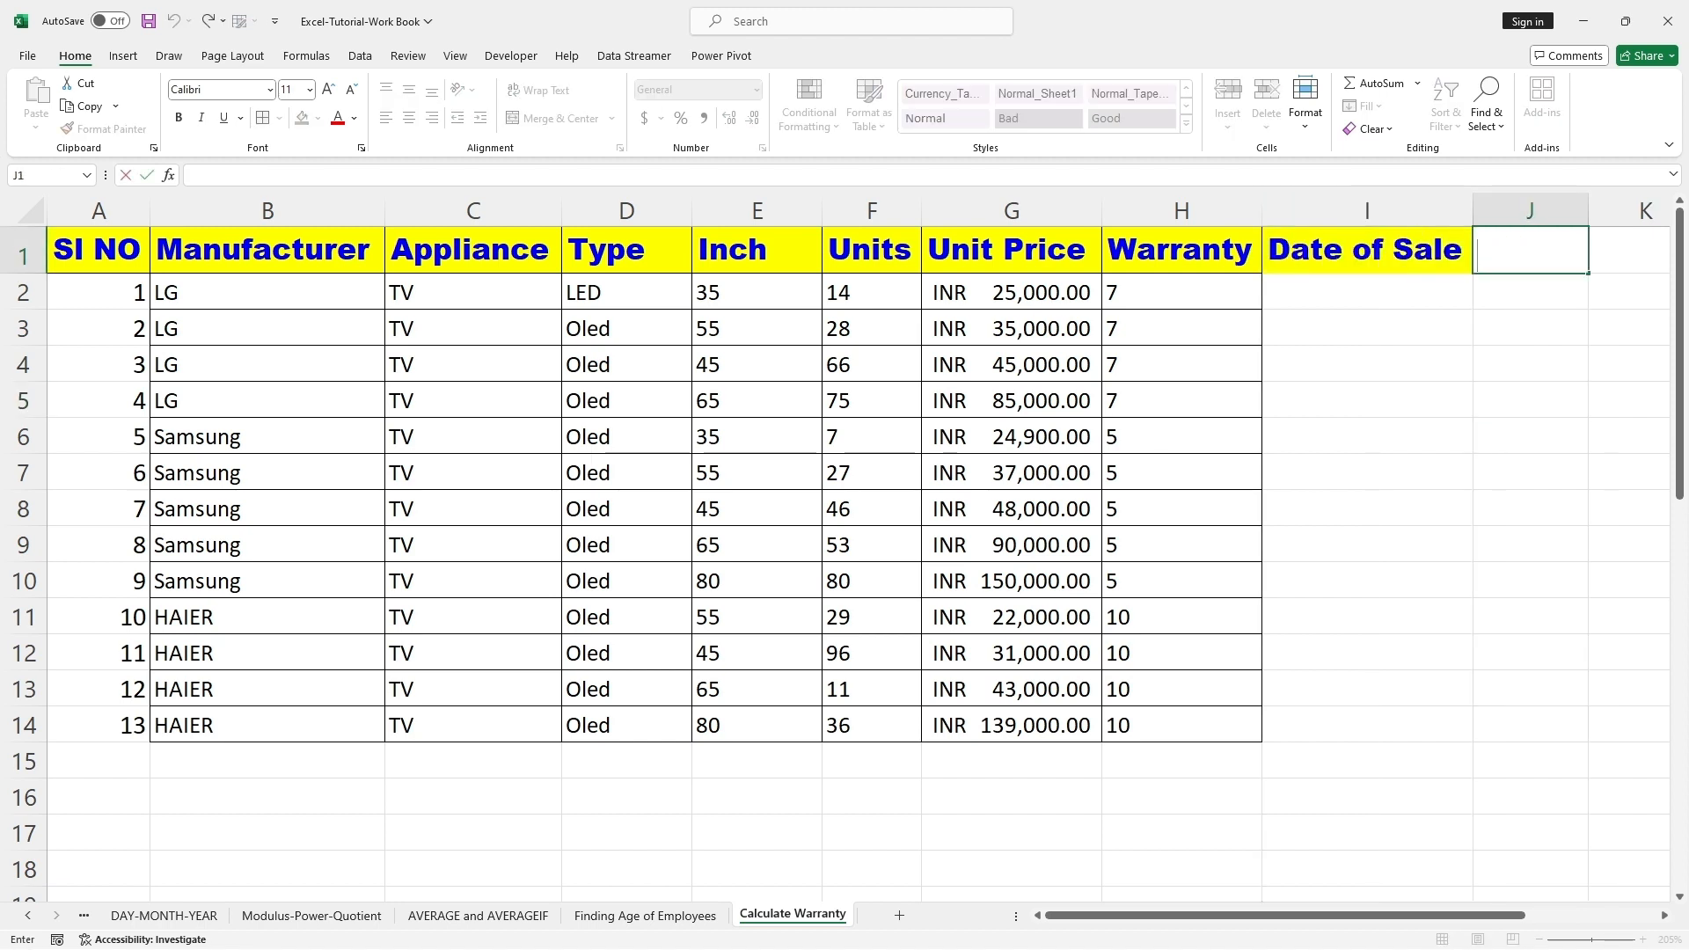
{"action": "type", "text": "ran"}
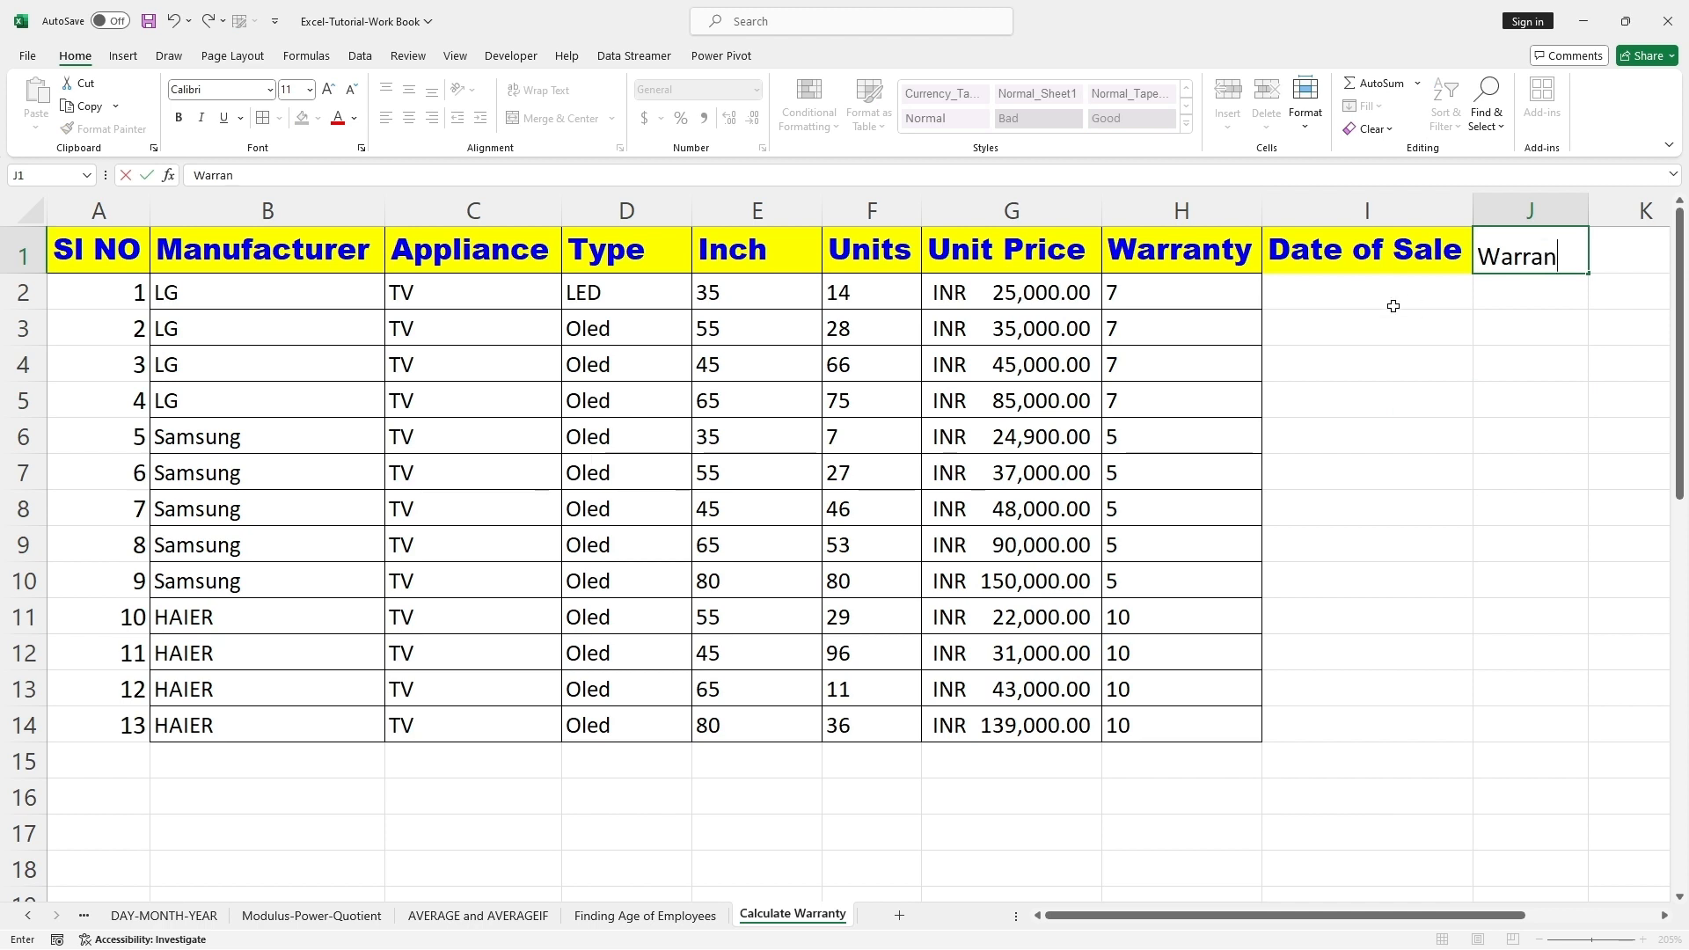
{"action": "type", "text": "ty Expiry Date"}
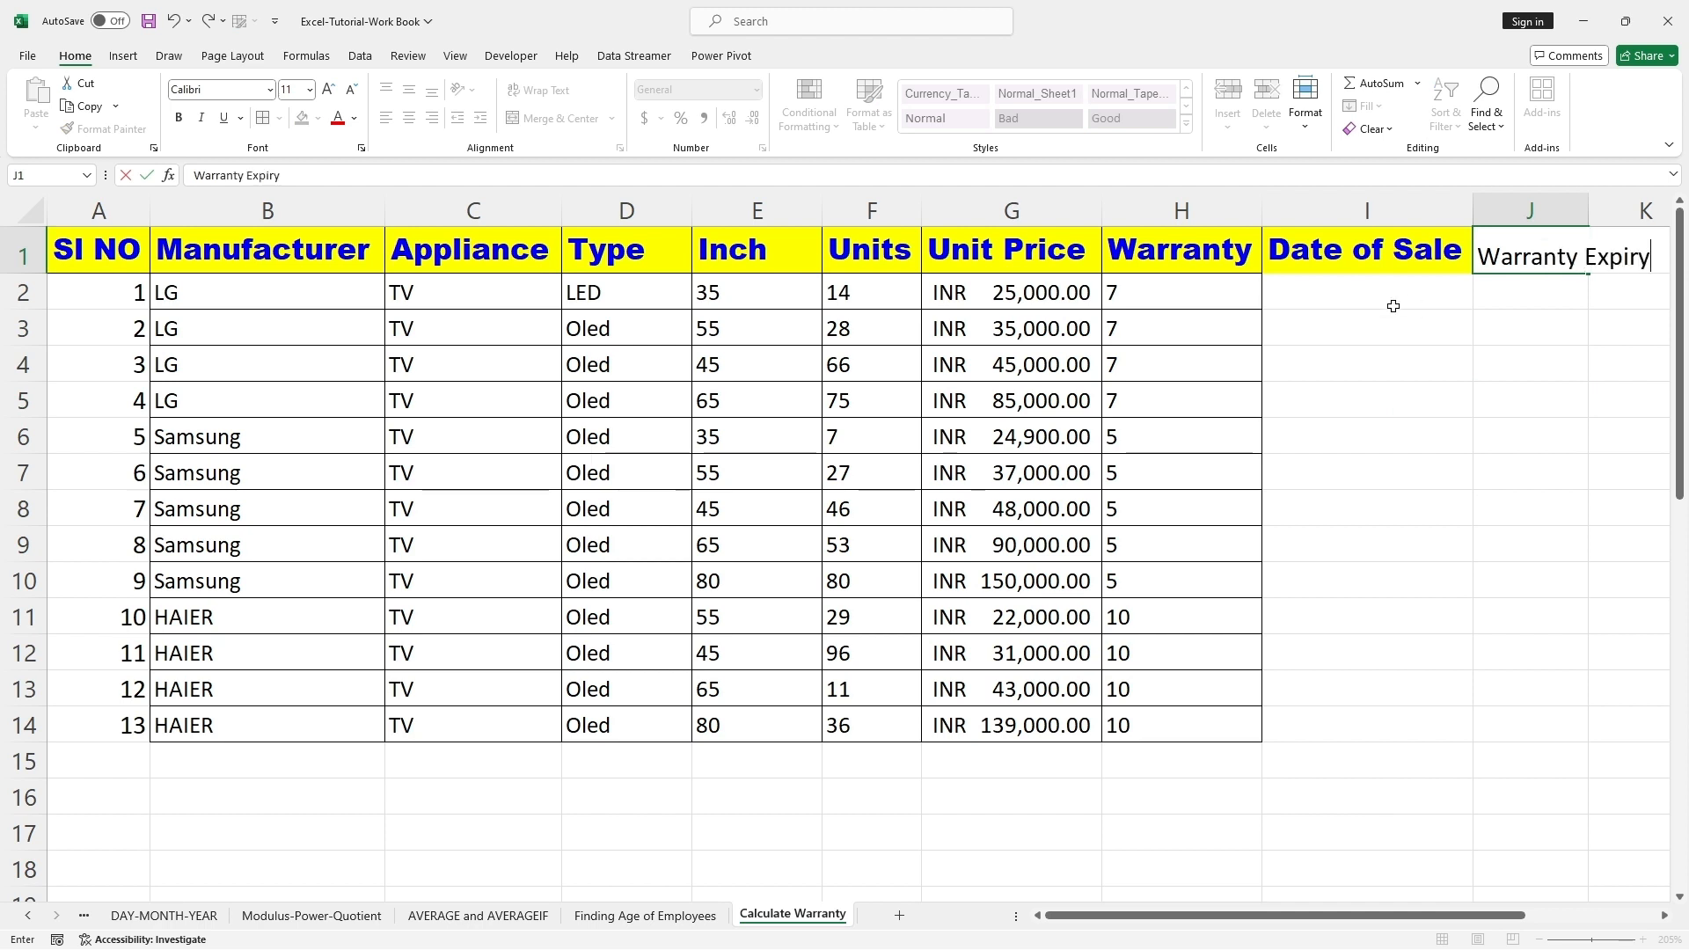
{"action": "left_click", "coordinate": [1454, 377]}
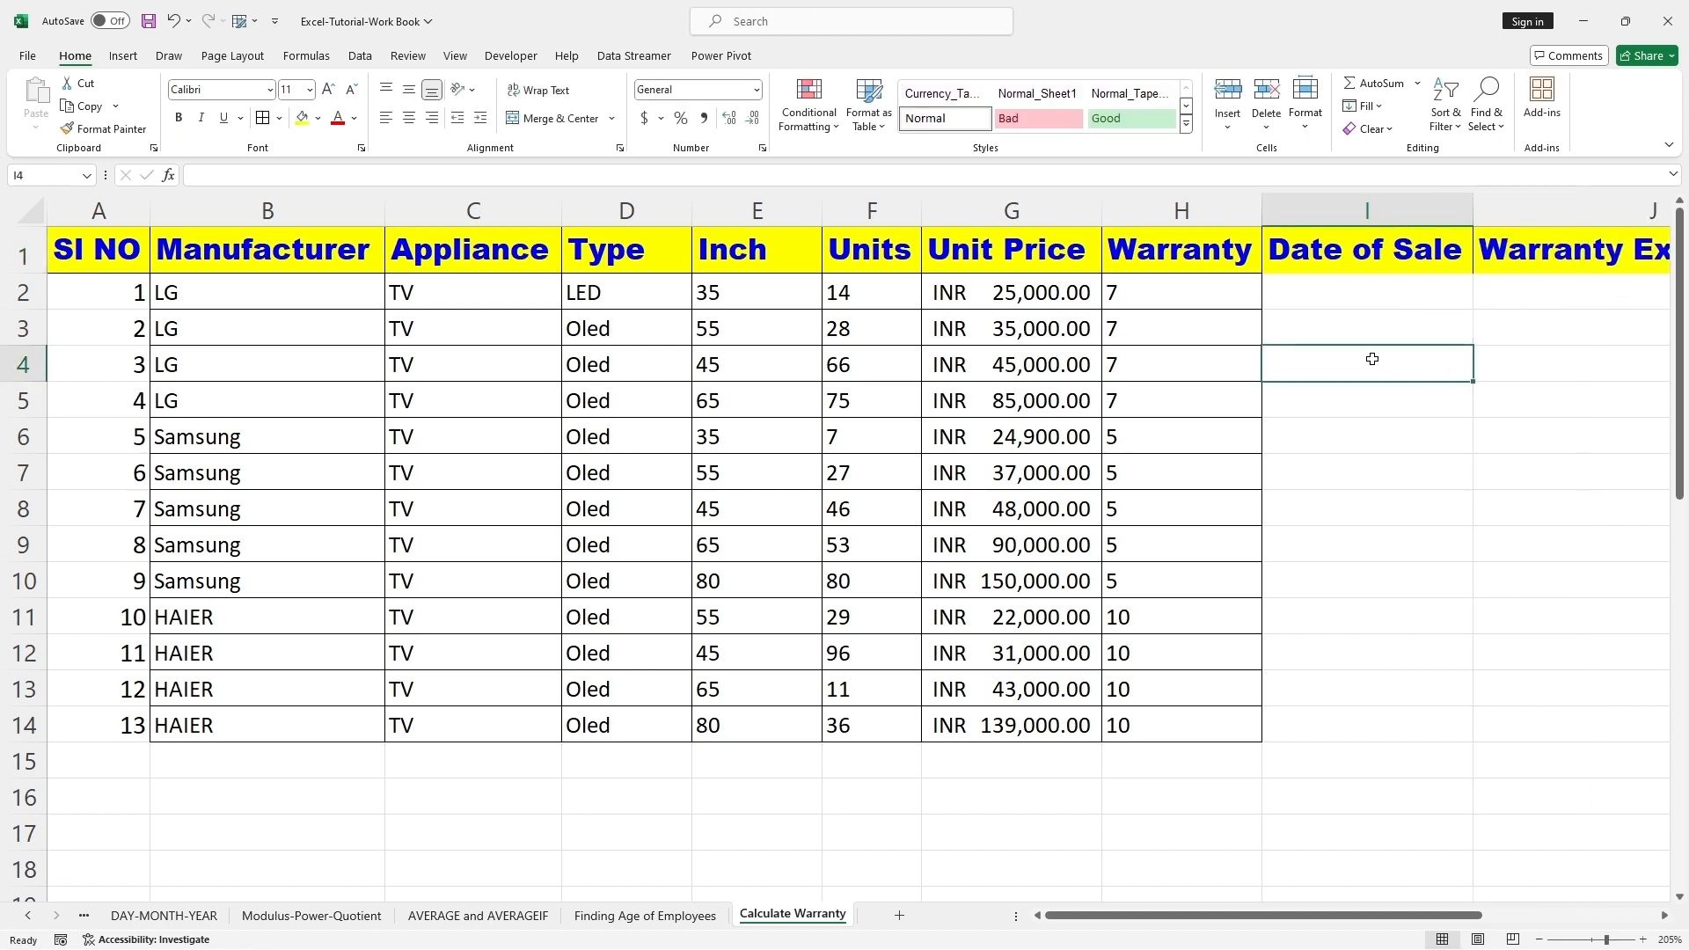
Step: Enter 01/01/2024 as the date of sale for the first product in cell I2
{"action": "left_click", "coordinate": [1332, 289]}
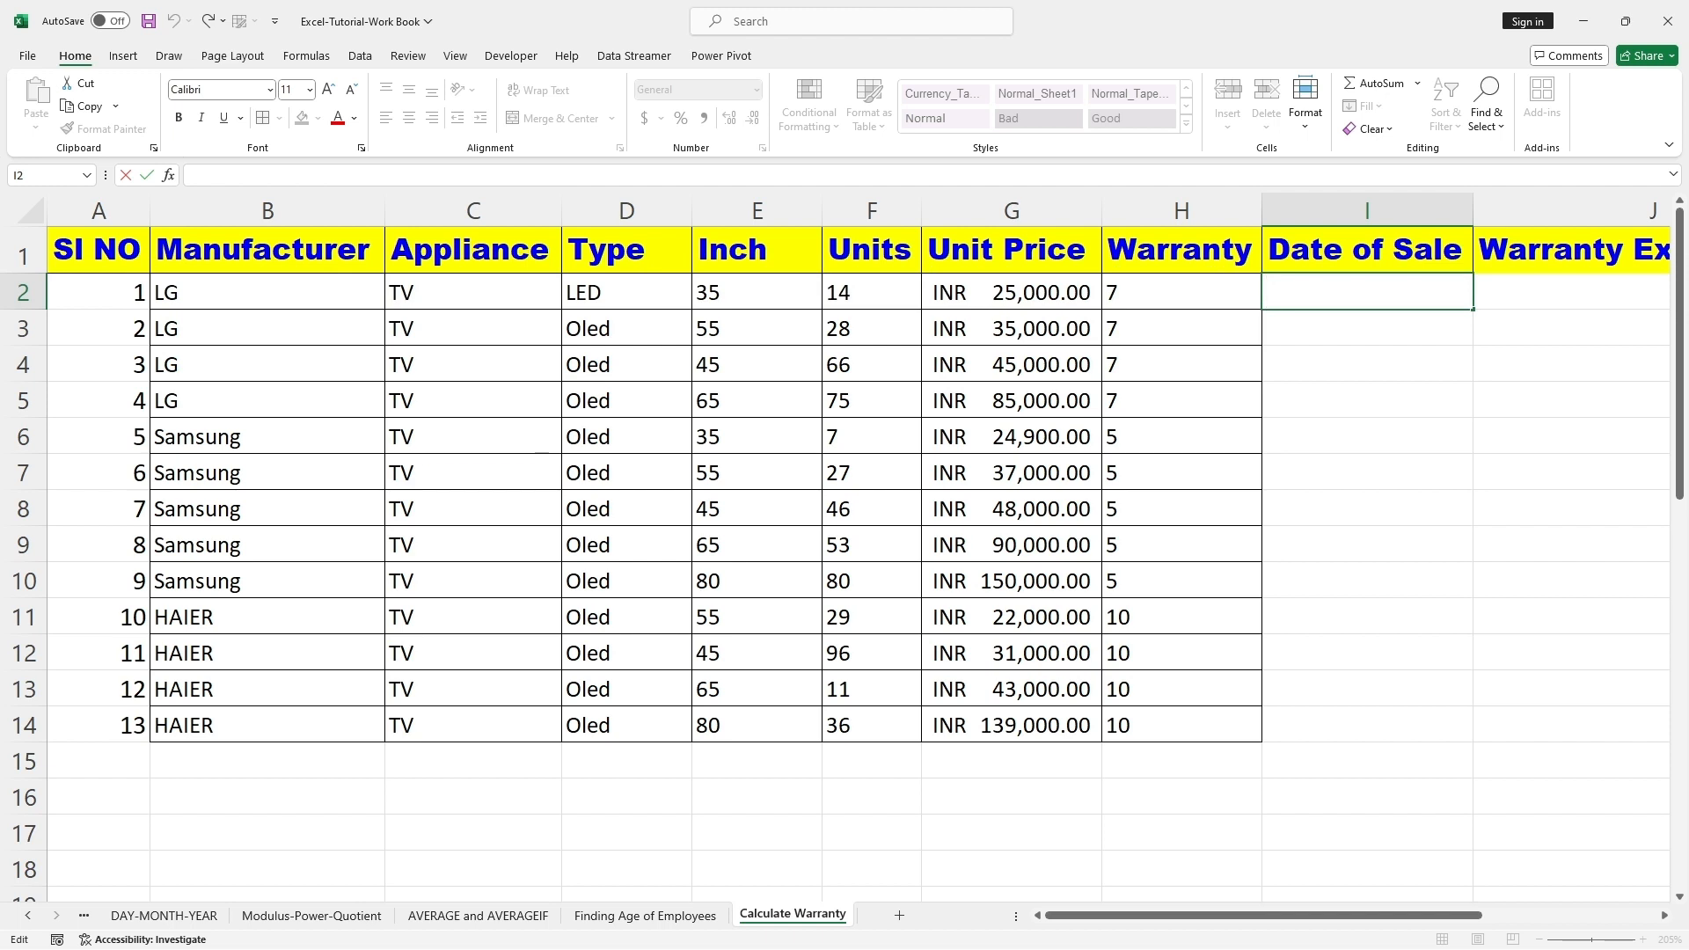
{"action": "type", "text": "01/01/2024"}
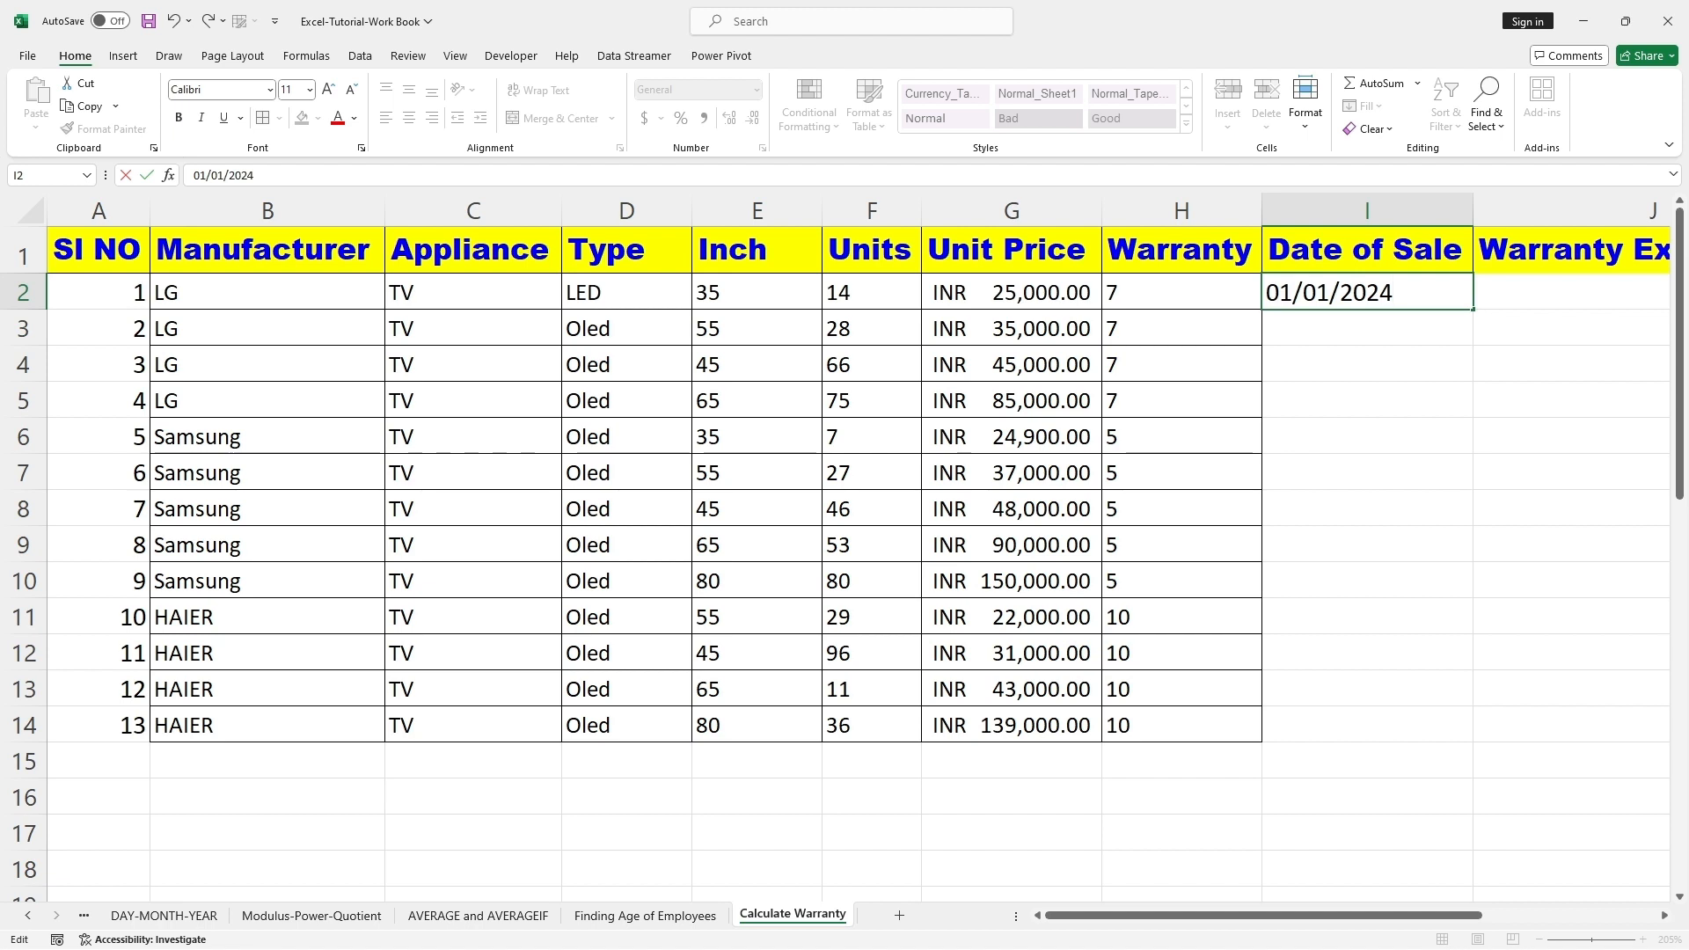
{"action": "left_click", "coordinate": [1365, 444]}
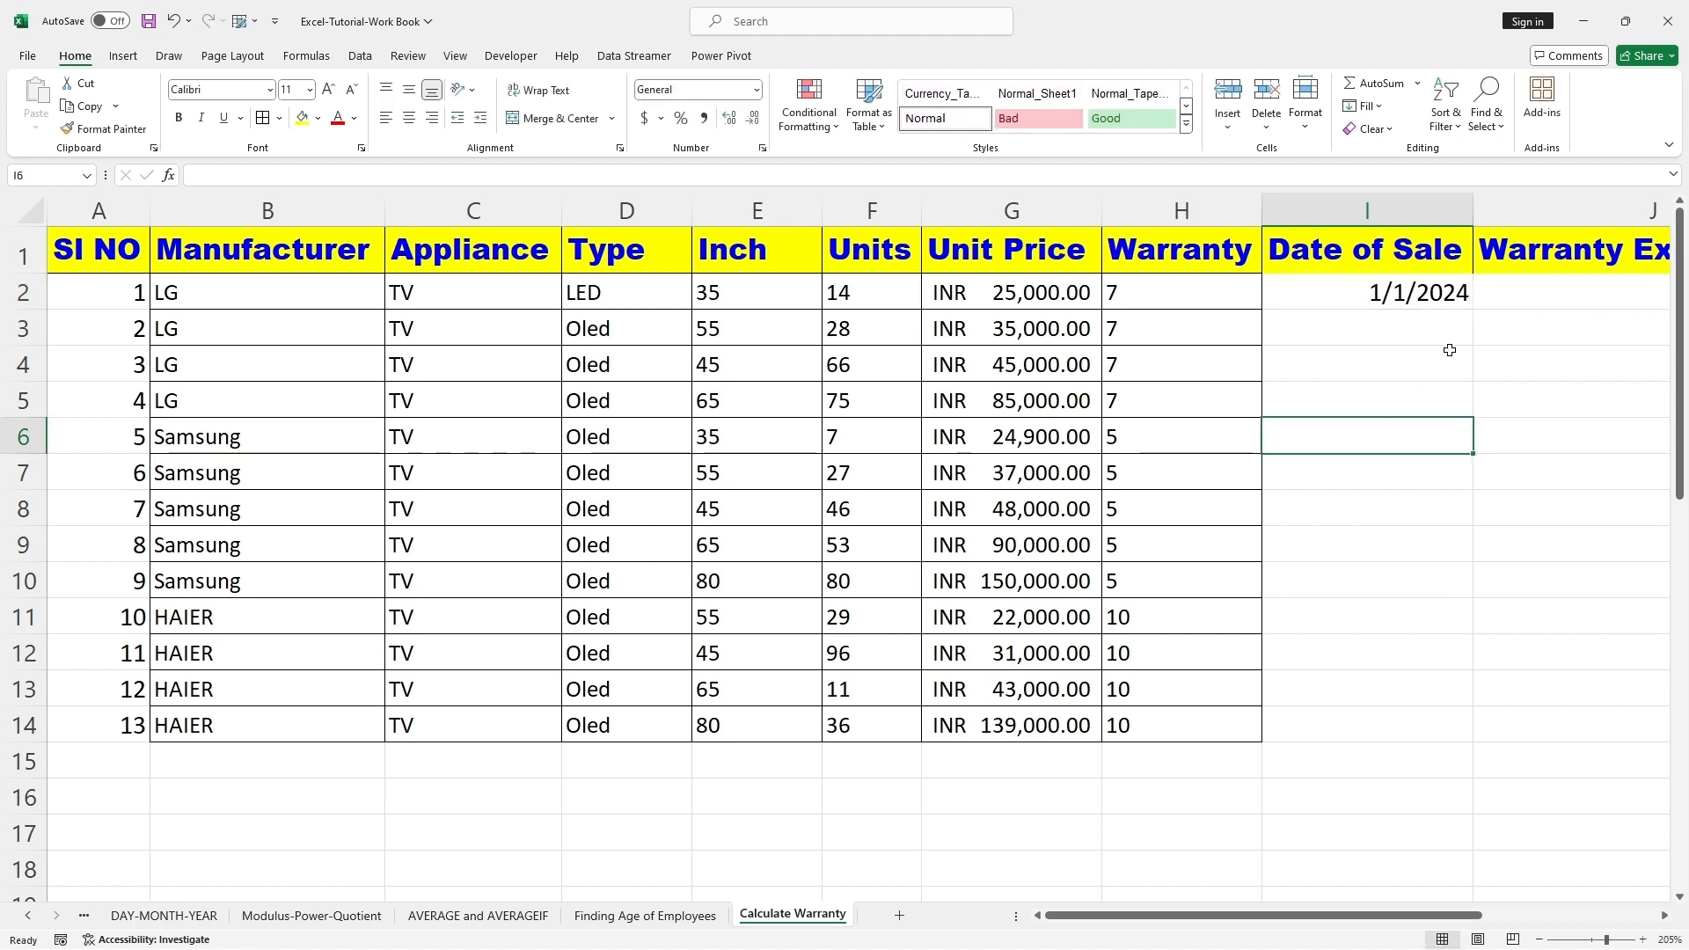
Step: Calculate the first product's warranty expiry in cell J2 with the formula =EDATE(I2,12*7)
{"action": "left_click_drag", "start_coordinate": [1326, 916], "coordinate": [1378, 911]}
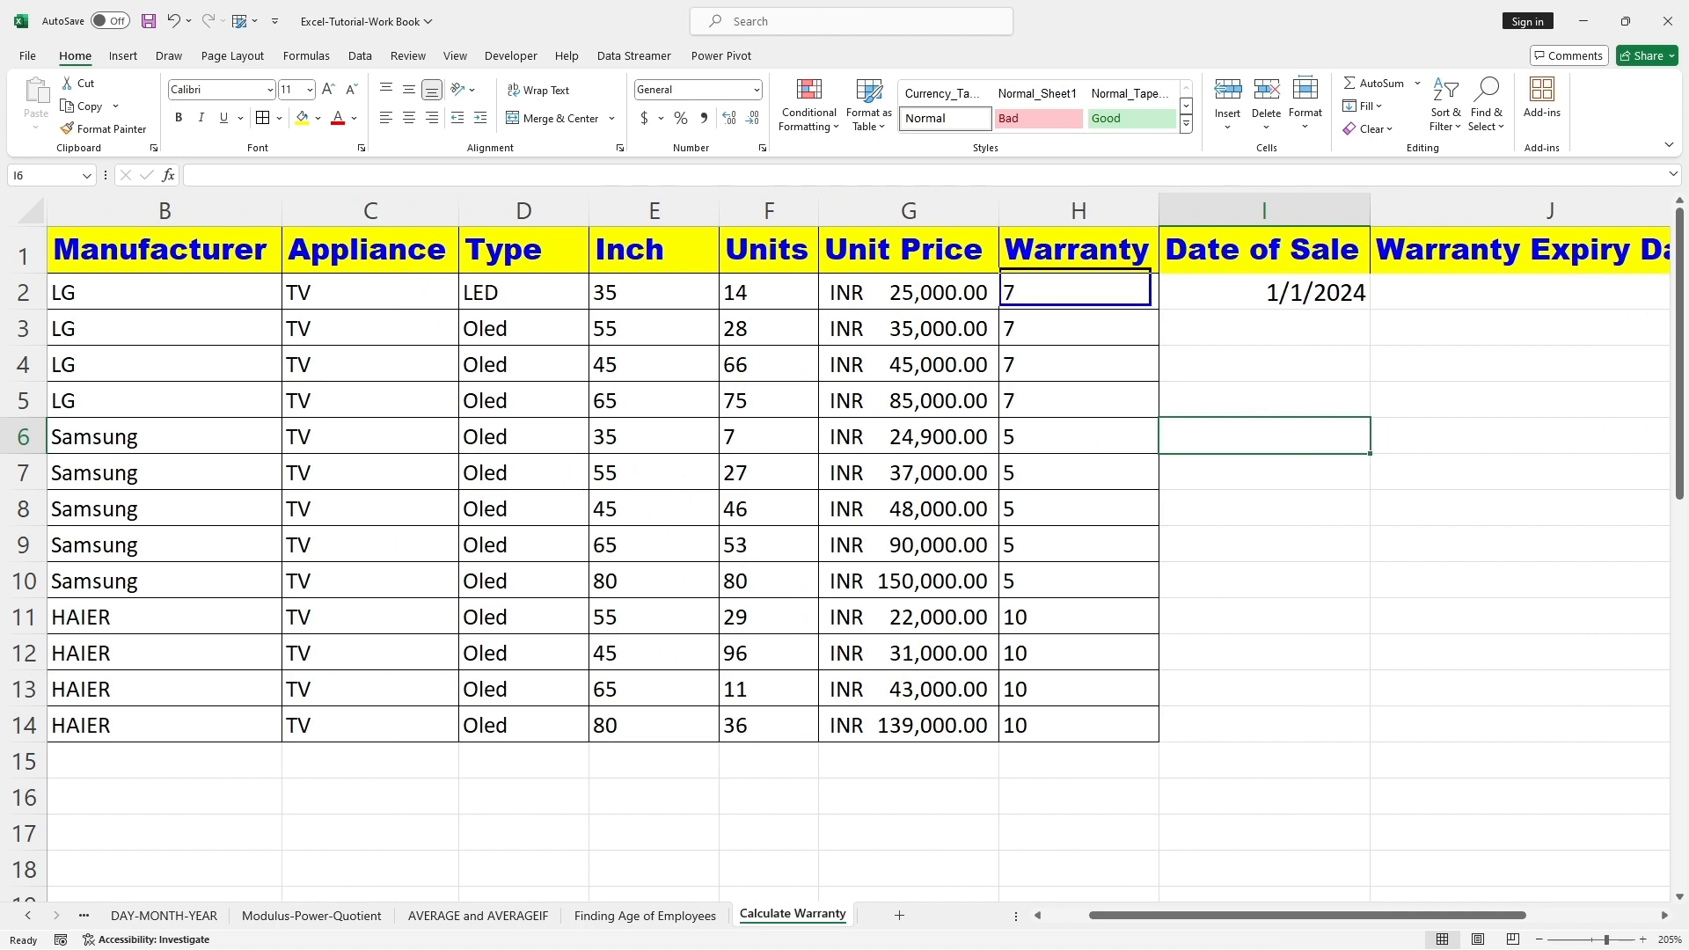
{"action": "mouse_move", "coordinate": [1520, 194]}
{"action": "left_mouse_down"}
{"action": "mouse_move", "coordinate": [1500, 274]}
{"action": "mouse_move", "coordinate": [1519, 274]}
{"action": "left_mouse_up"}
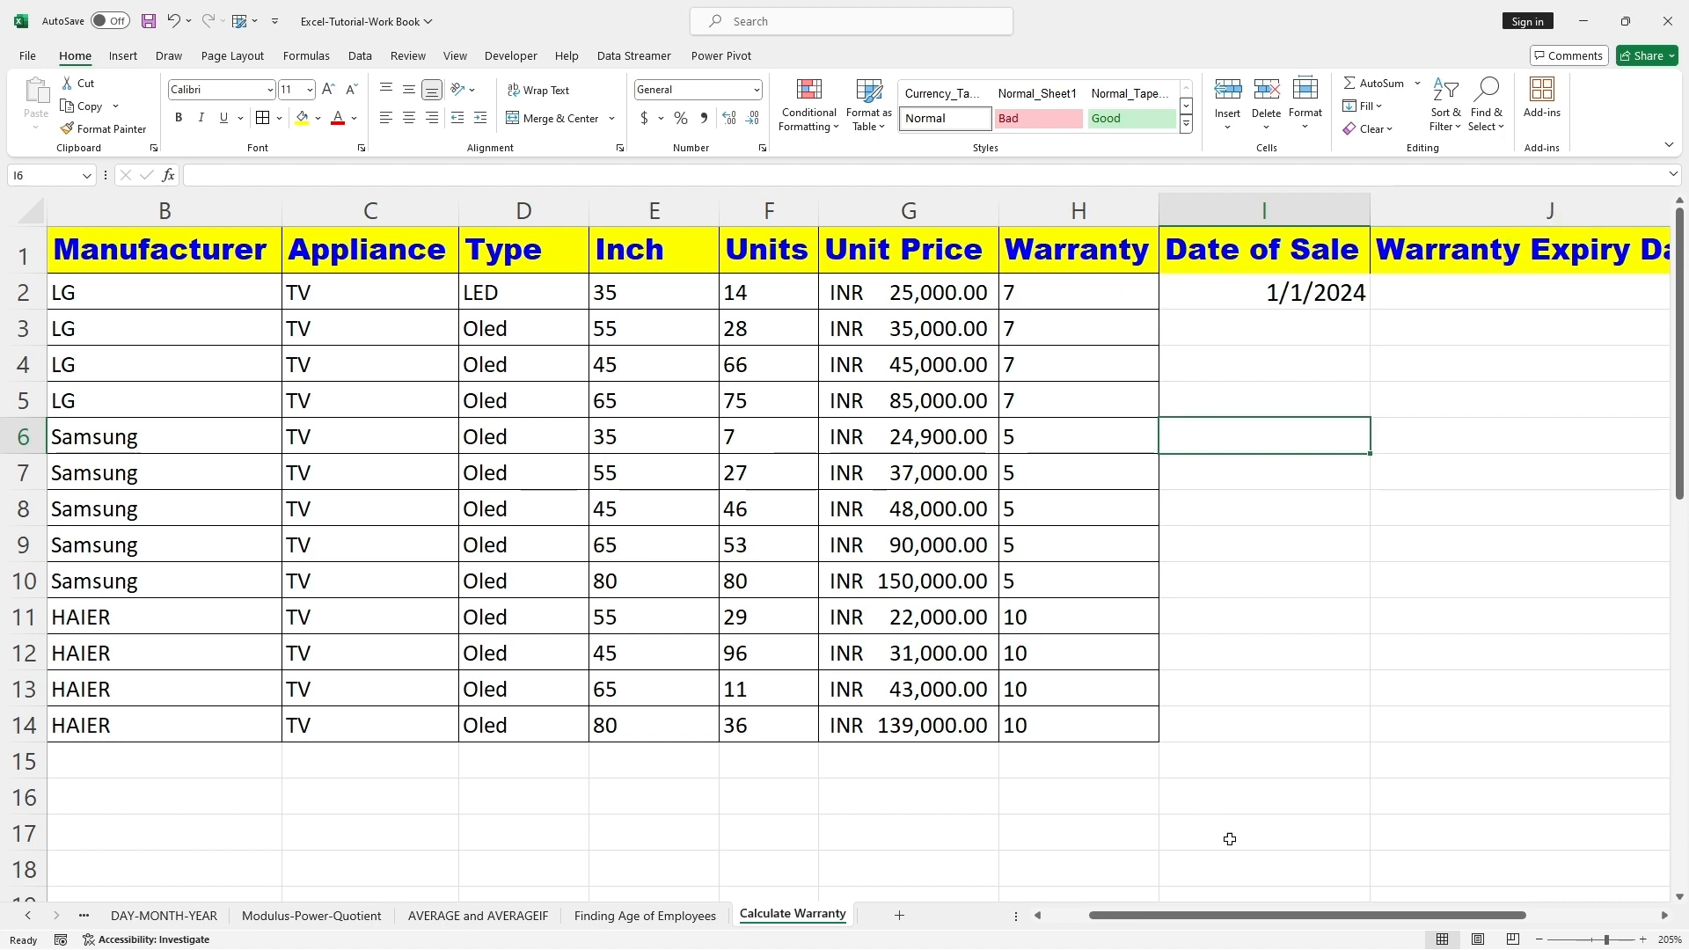
{"action": "left_click_drag", "start_coordinate": [1249, 915], "coordinate": [1384, 889]}
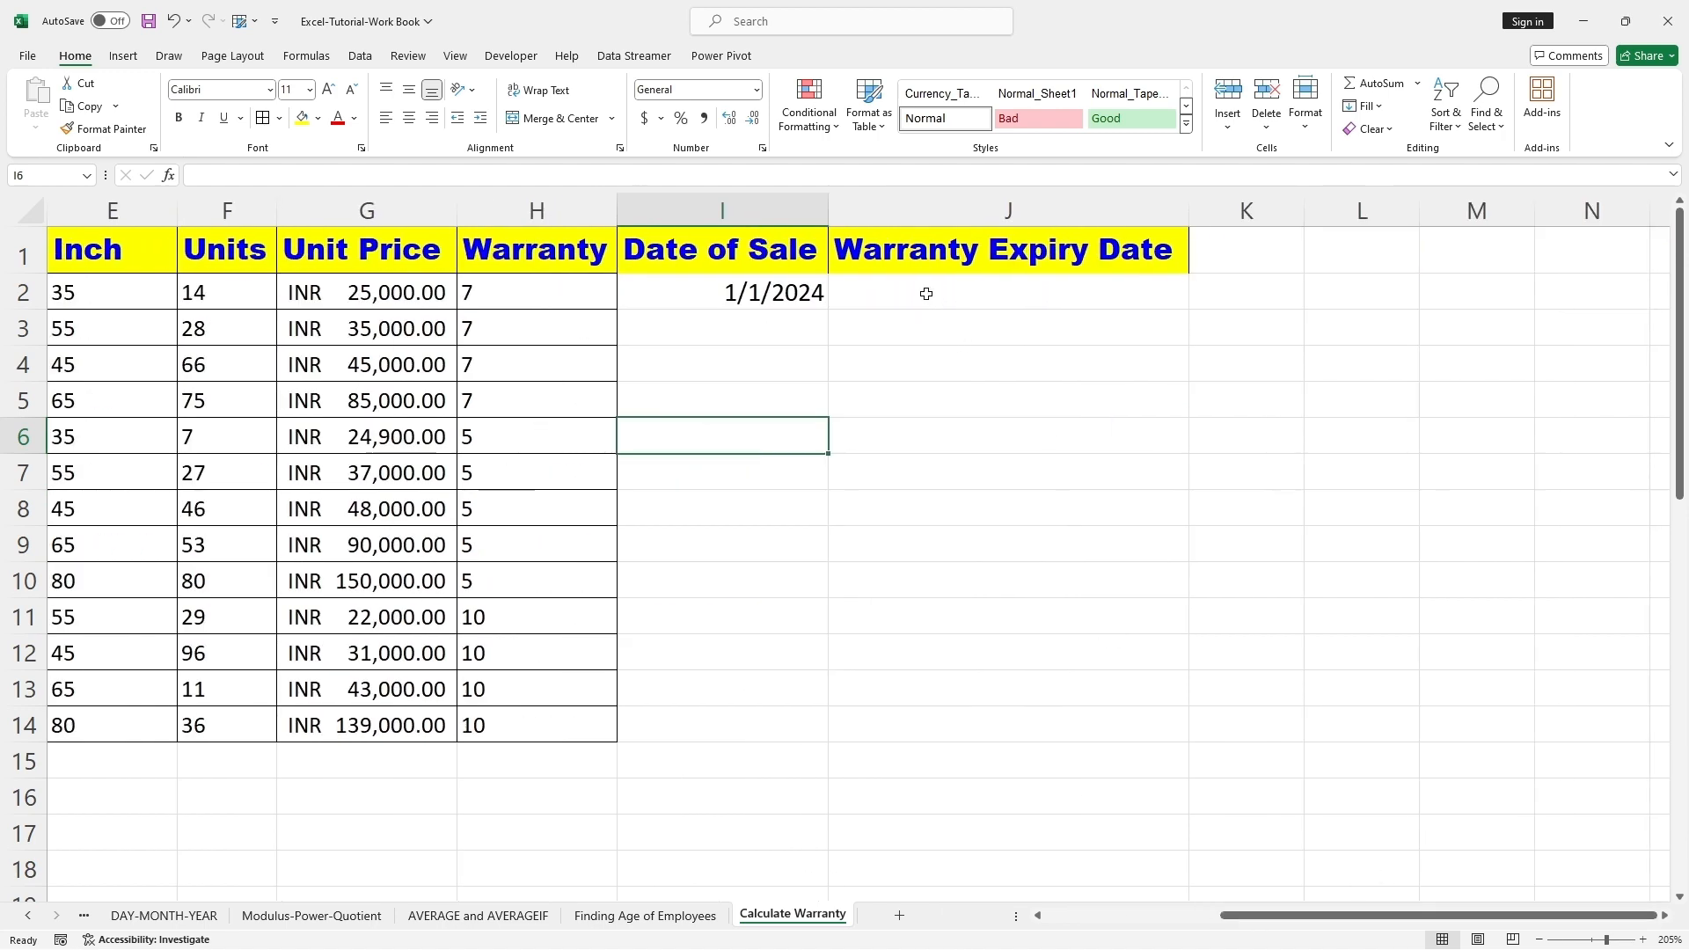
{"action": "double_click", "coordinate": [924, 292]}
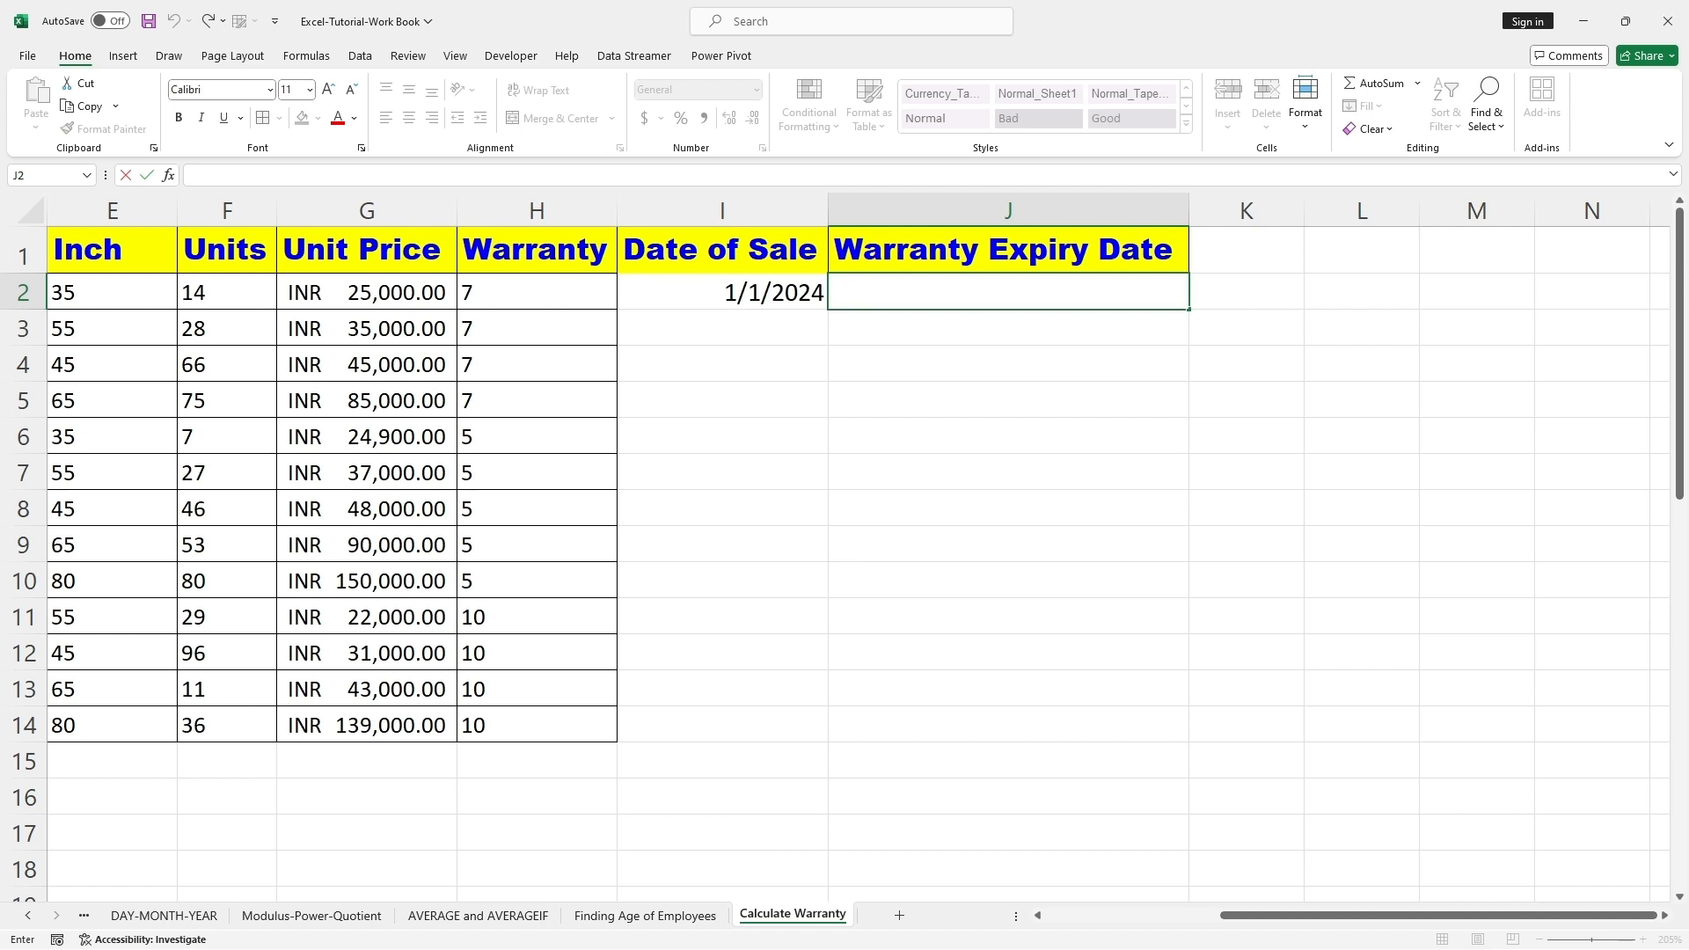
{"action": "type", "text": "="}
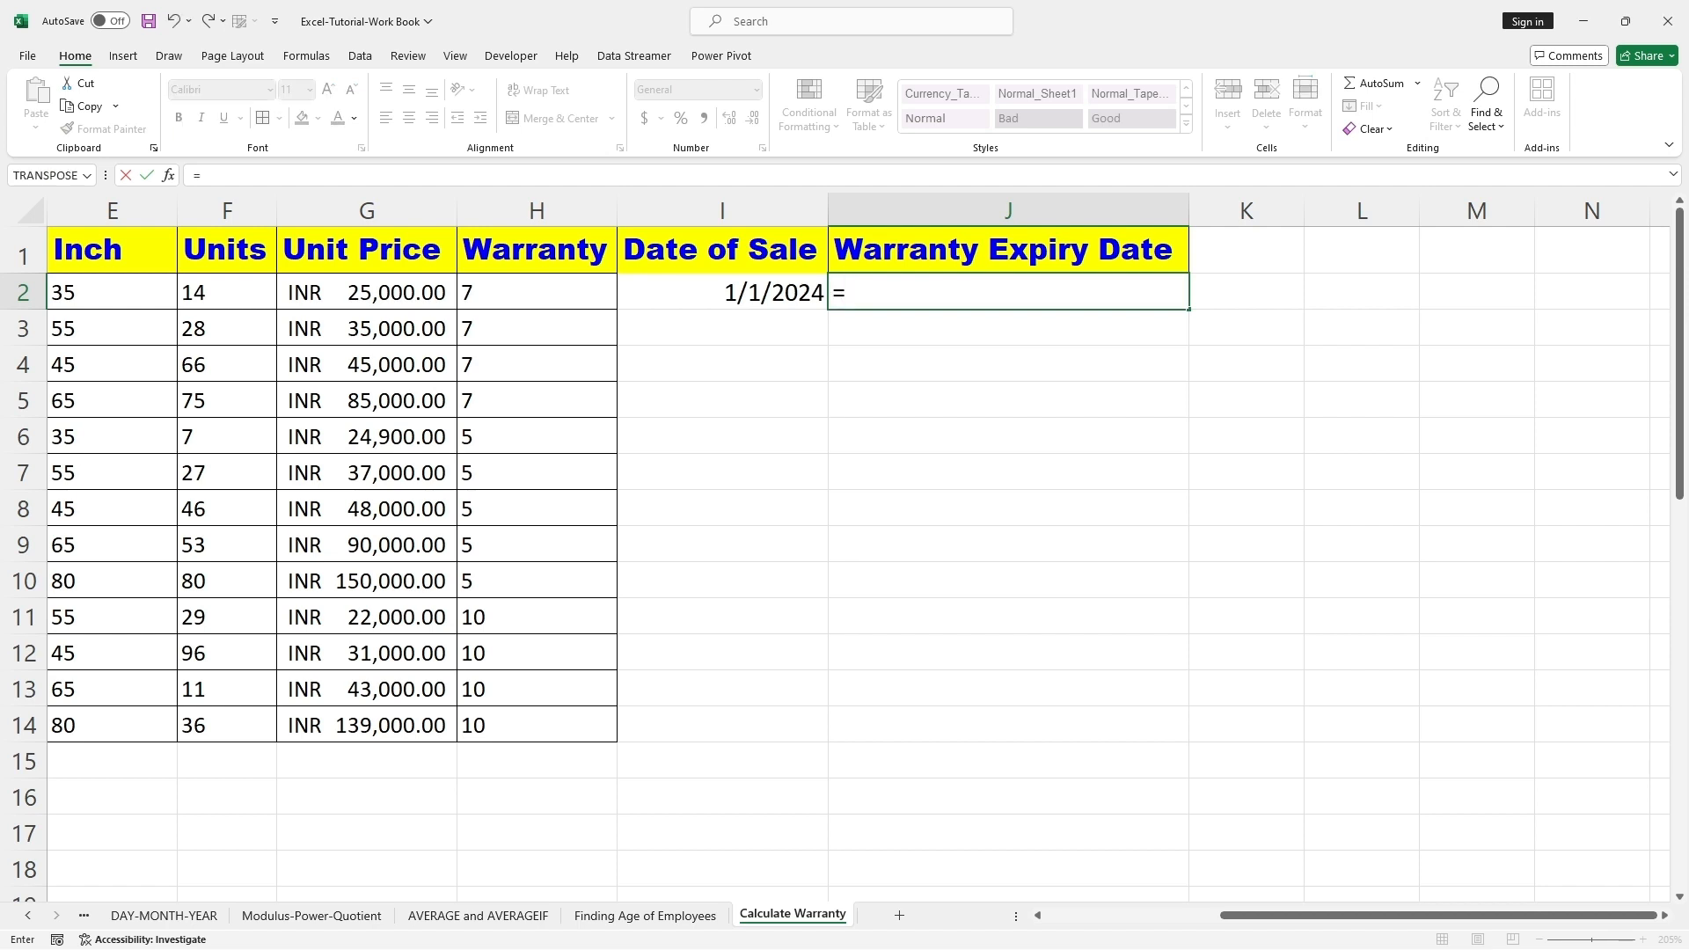
{"action": "type", "text": "EDATE("}
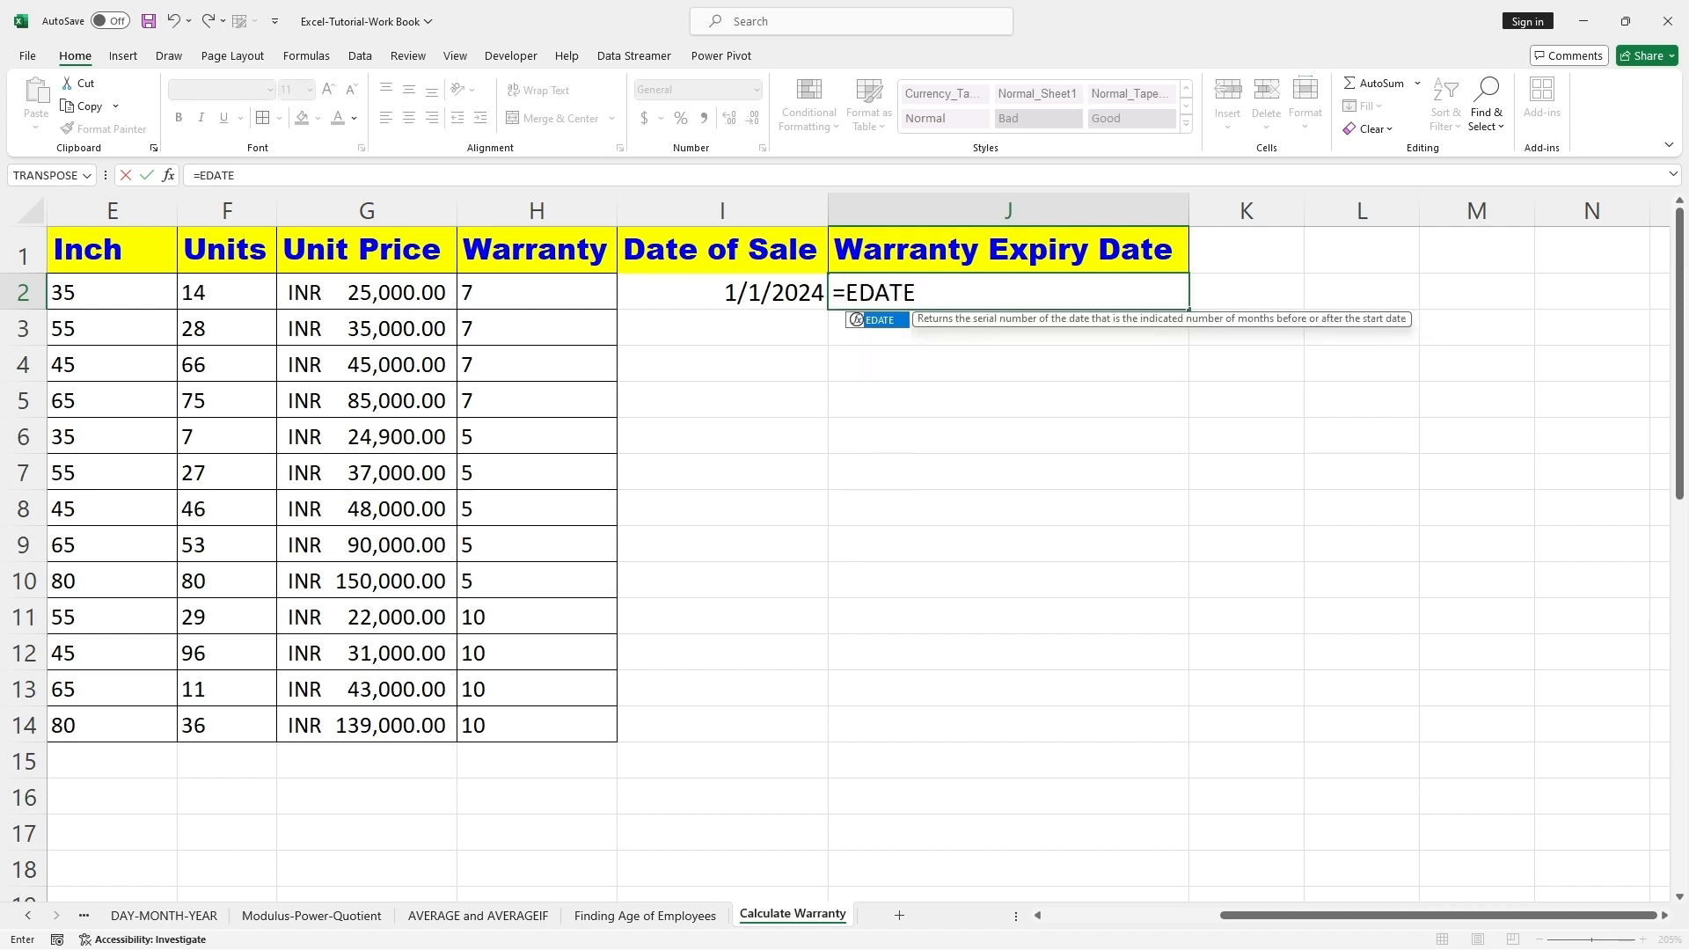
{"action": "left_click", "coordinate": [735, 294]}
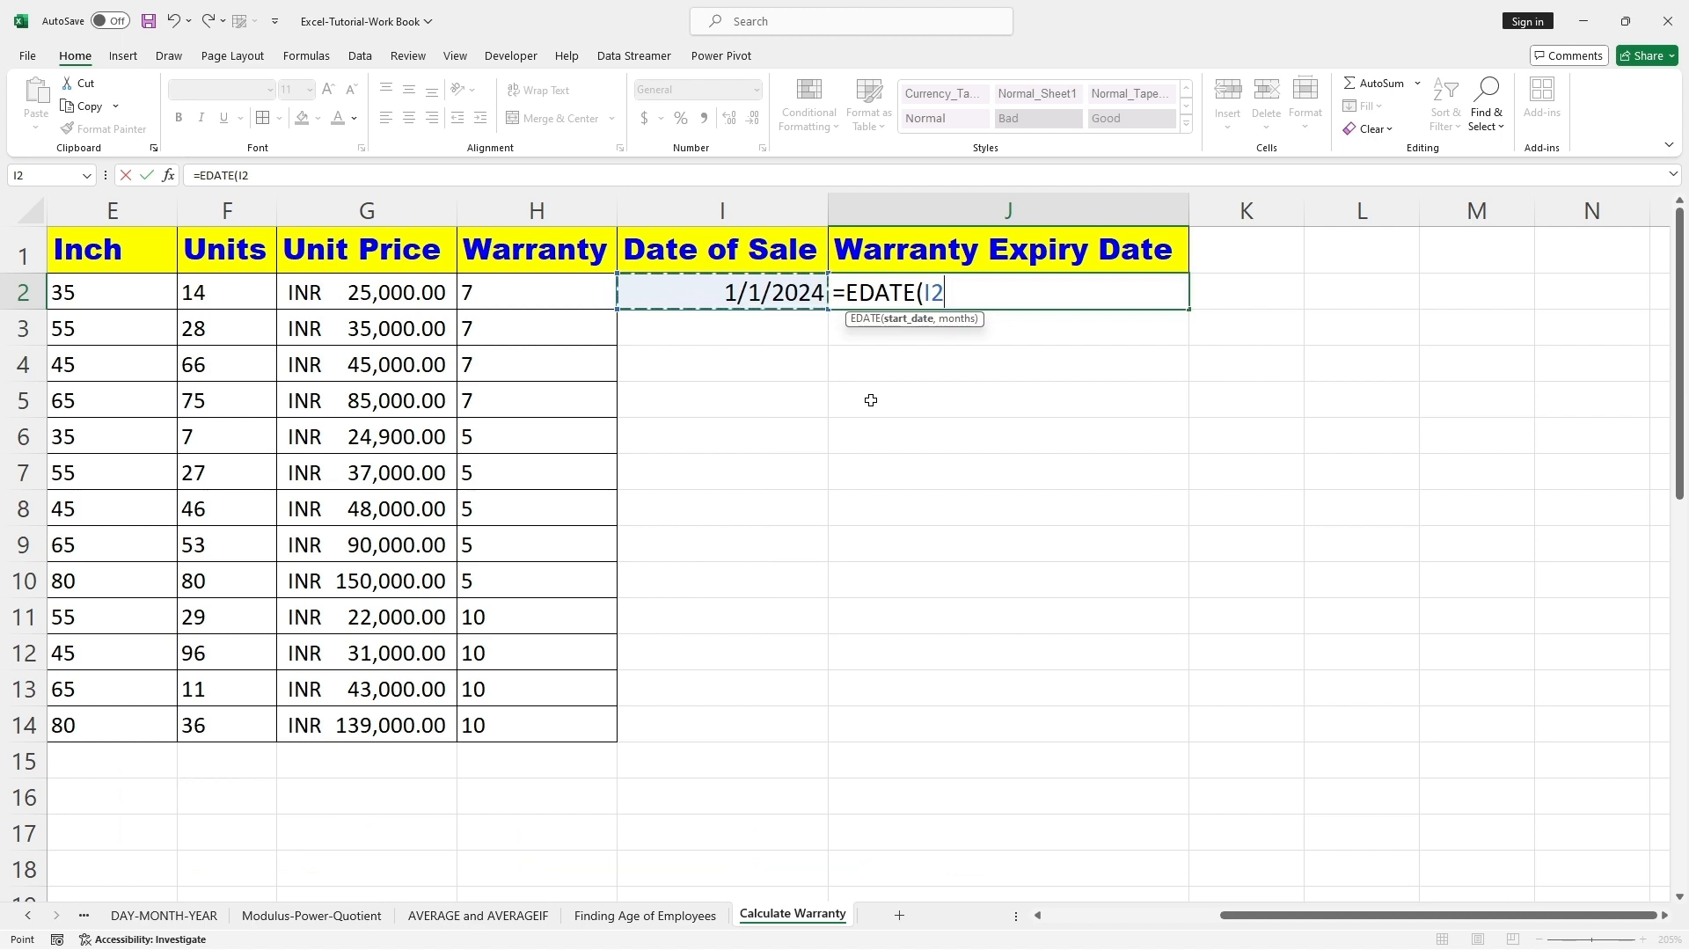
{"action": "type", "text": ","}
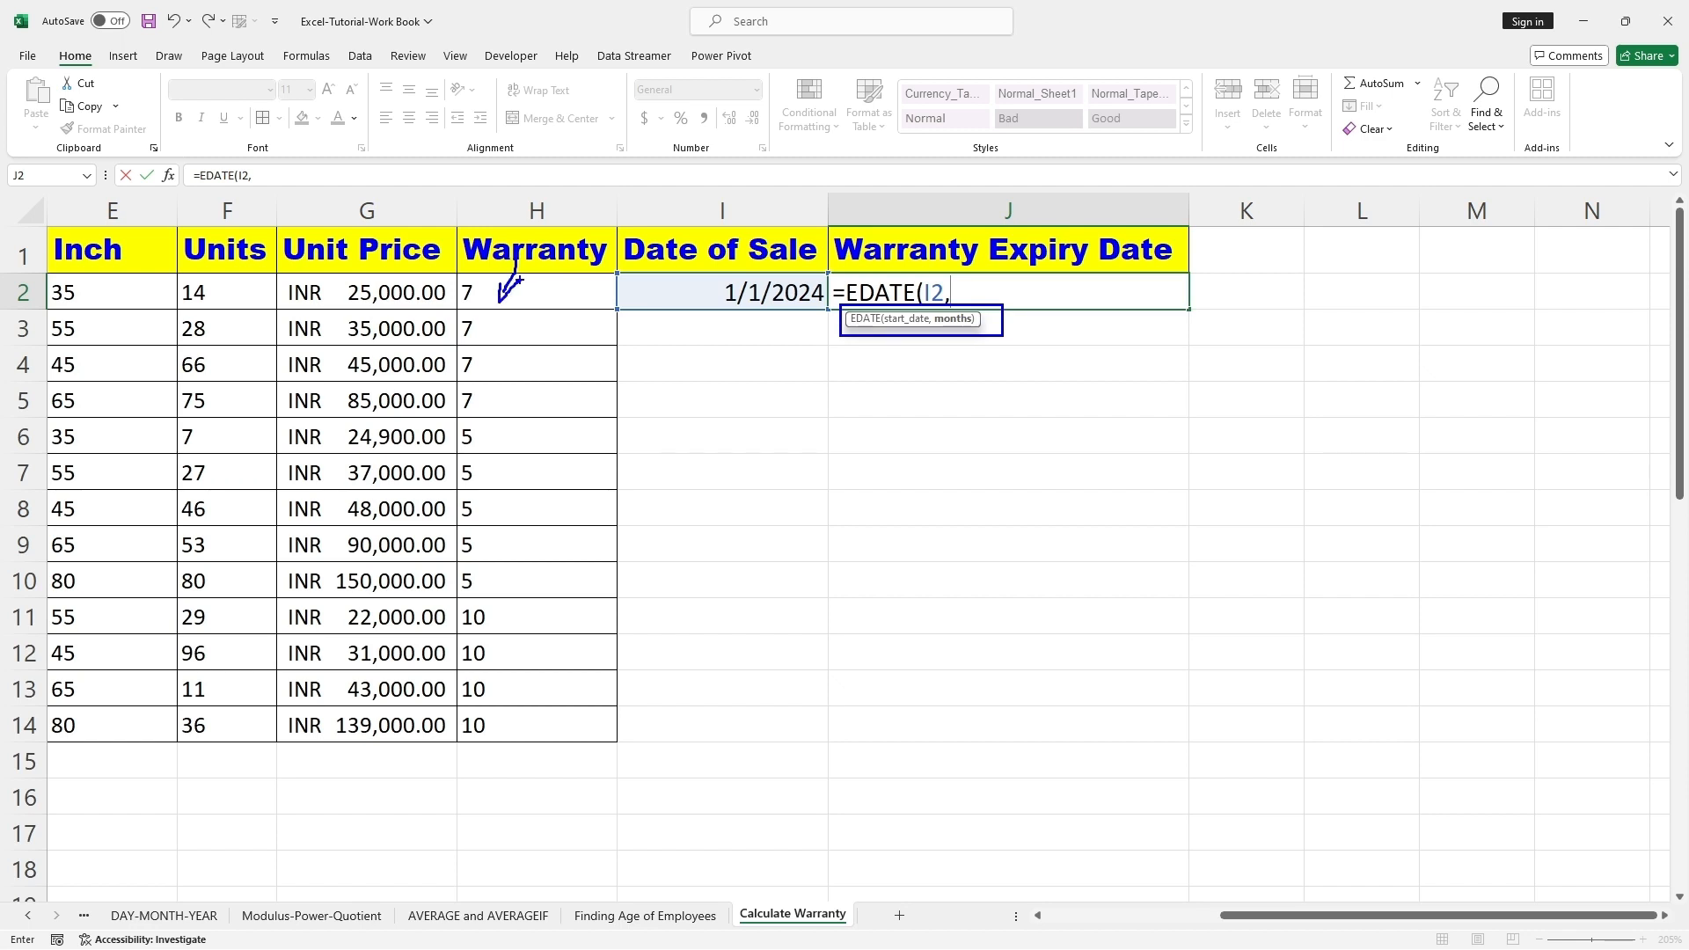
{"action": "key", "text": "F2"}
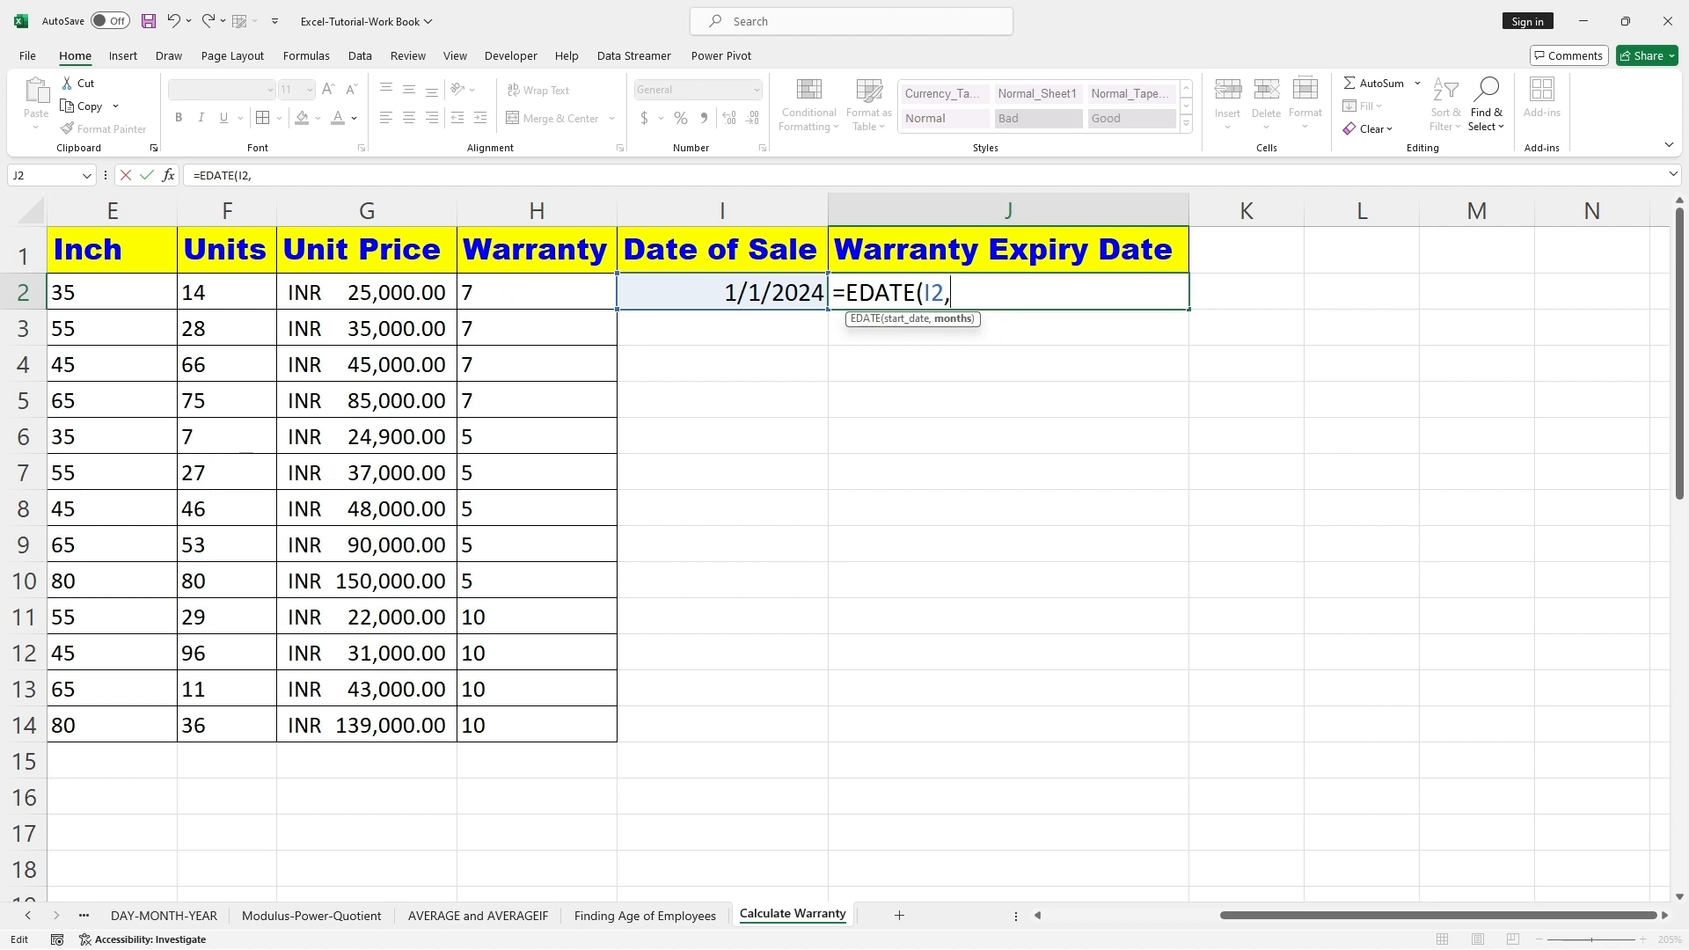
{"action": "type", "text": "2*7"}
{"action": "type", "text": ")"}
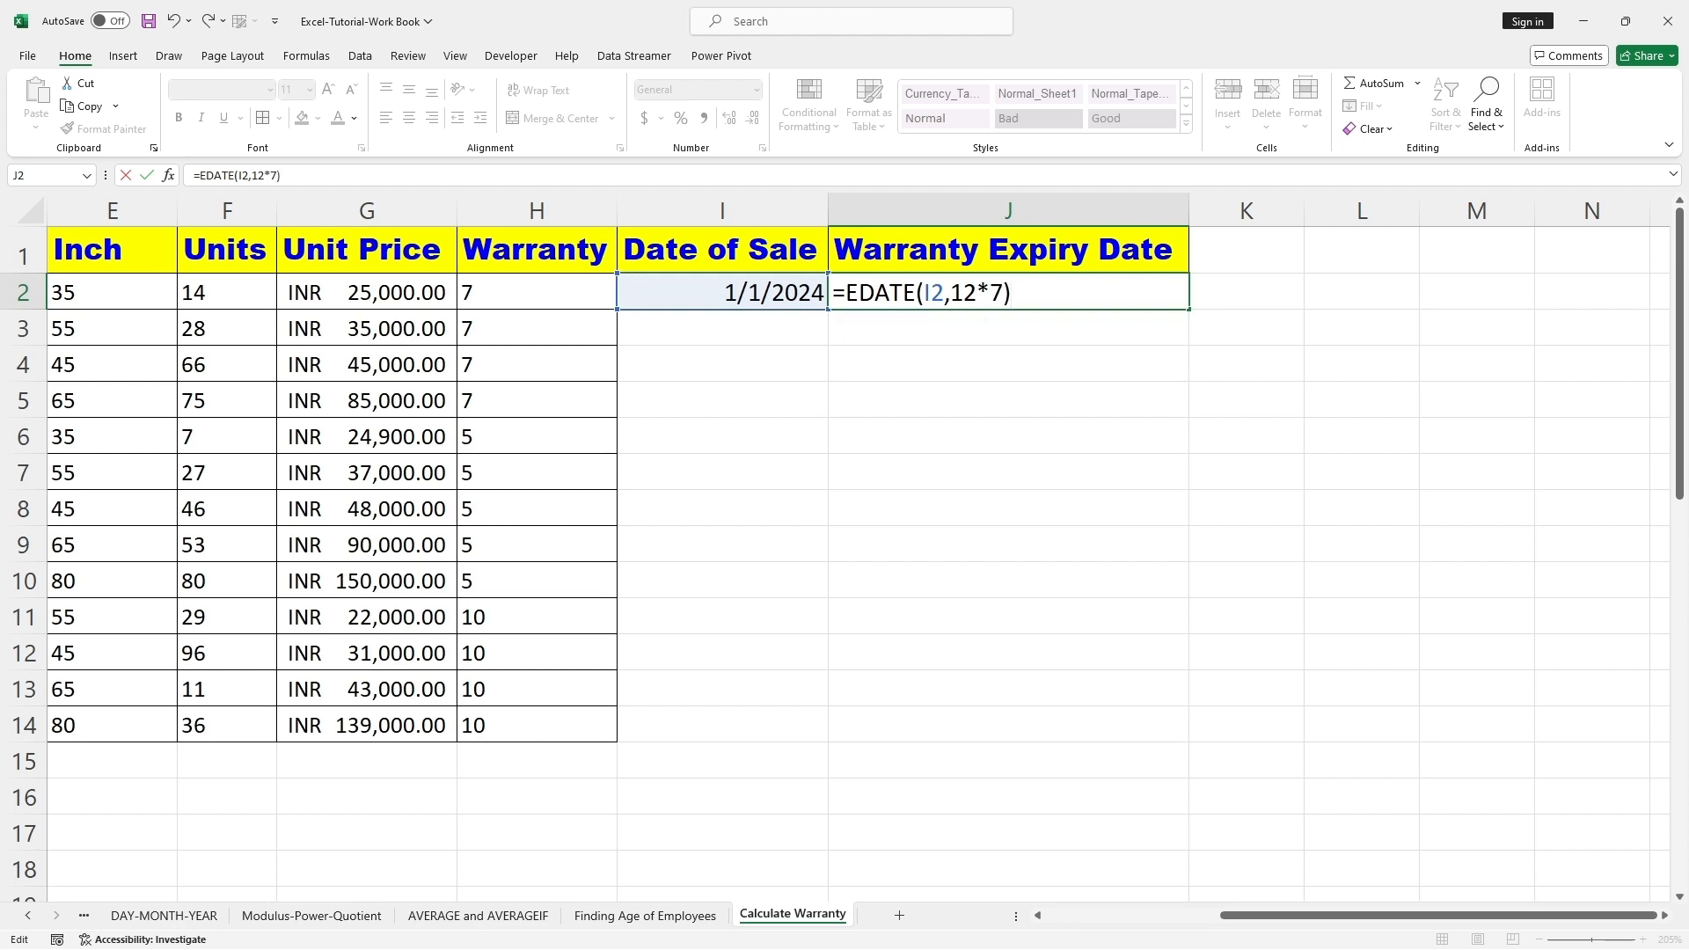
{"action": "key", "text": "Return"}
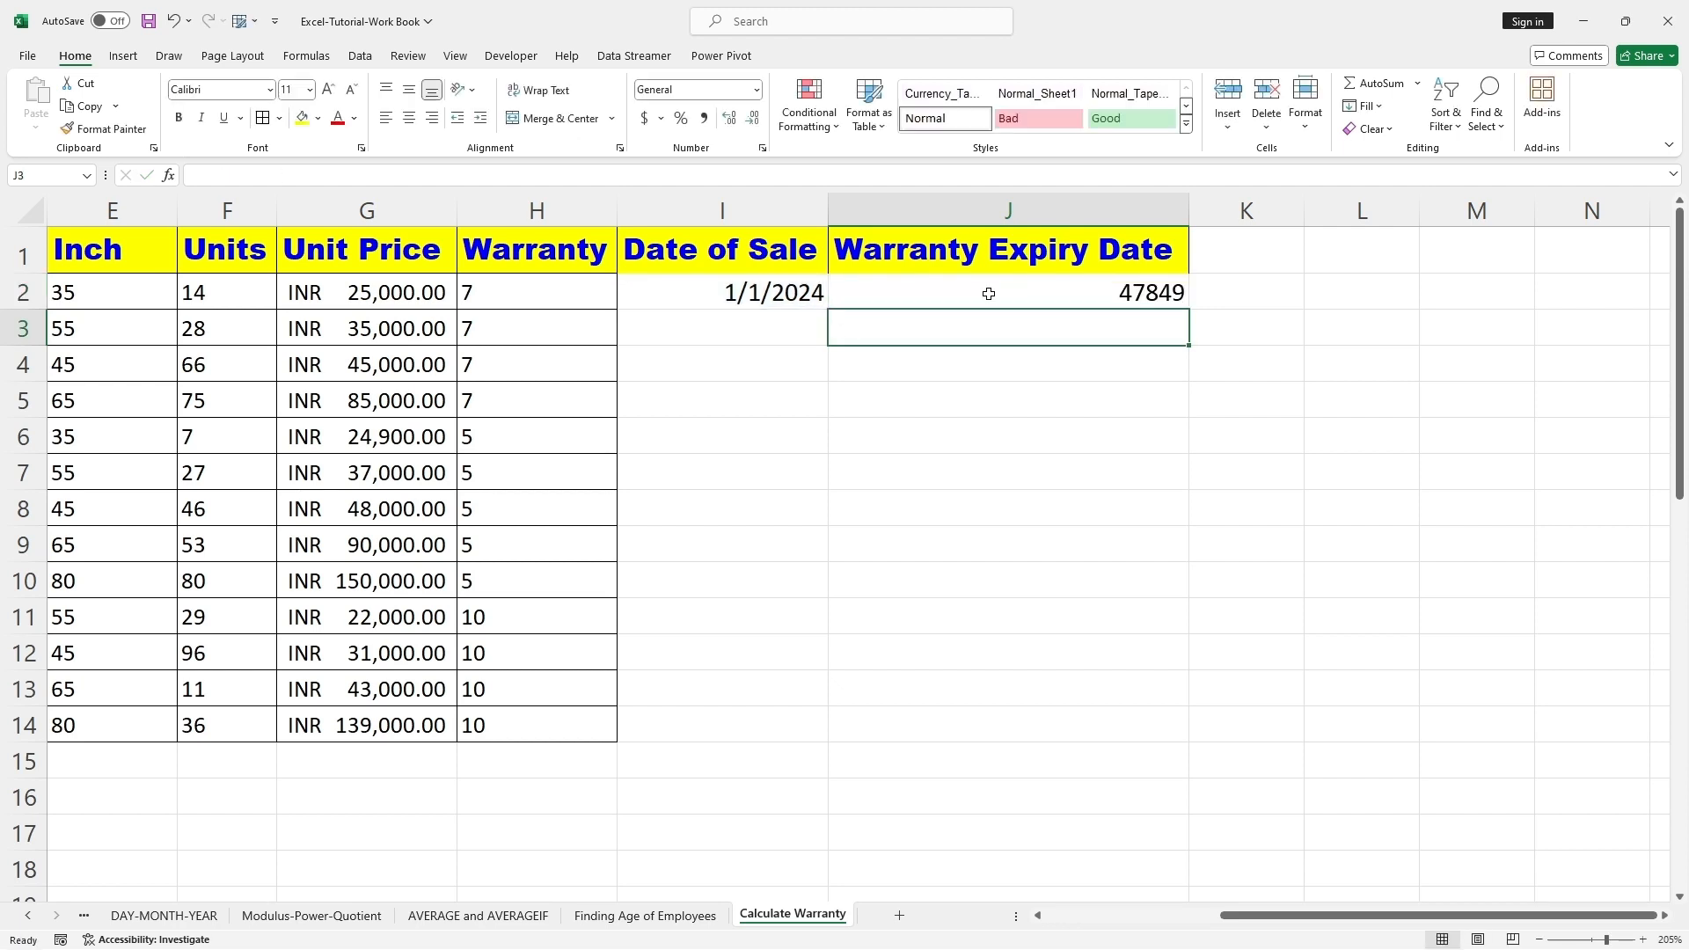
{"action": "left_click", "coordinate": [991, 430]}
Step: Format the expiry result in cell J2 as a Date of type *3/14/2012
{"action": "left_click", "coordinate": [1117, 299]}
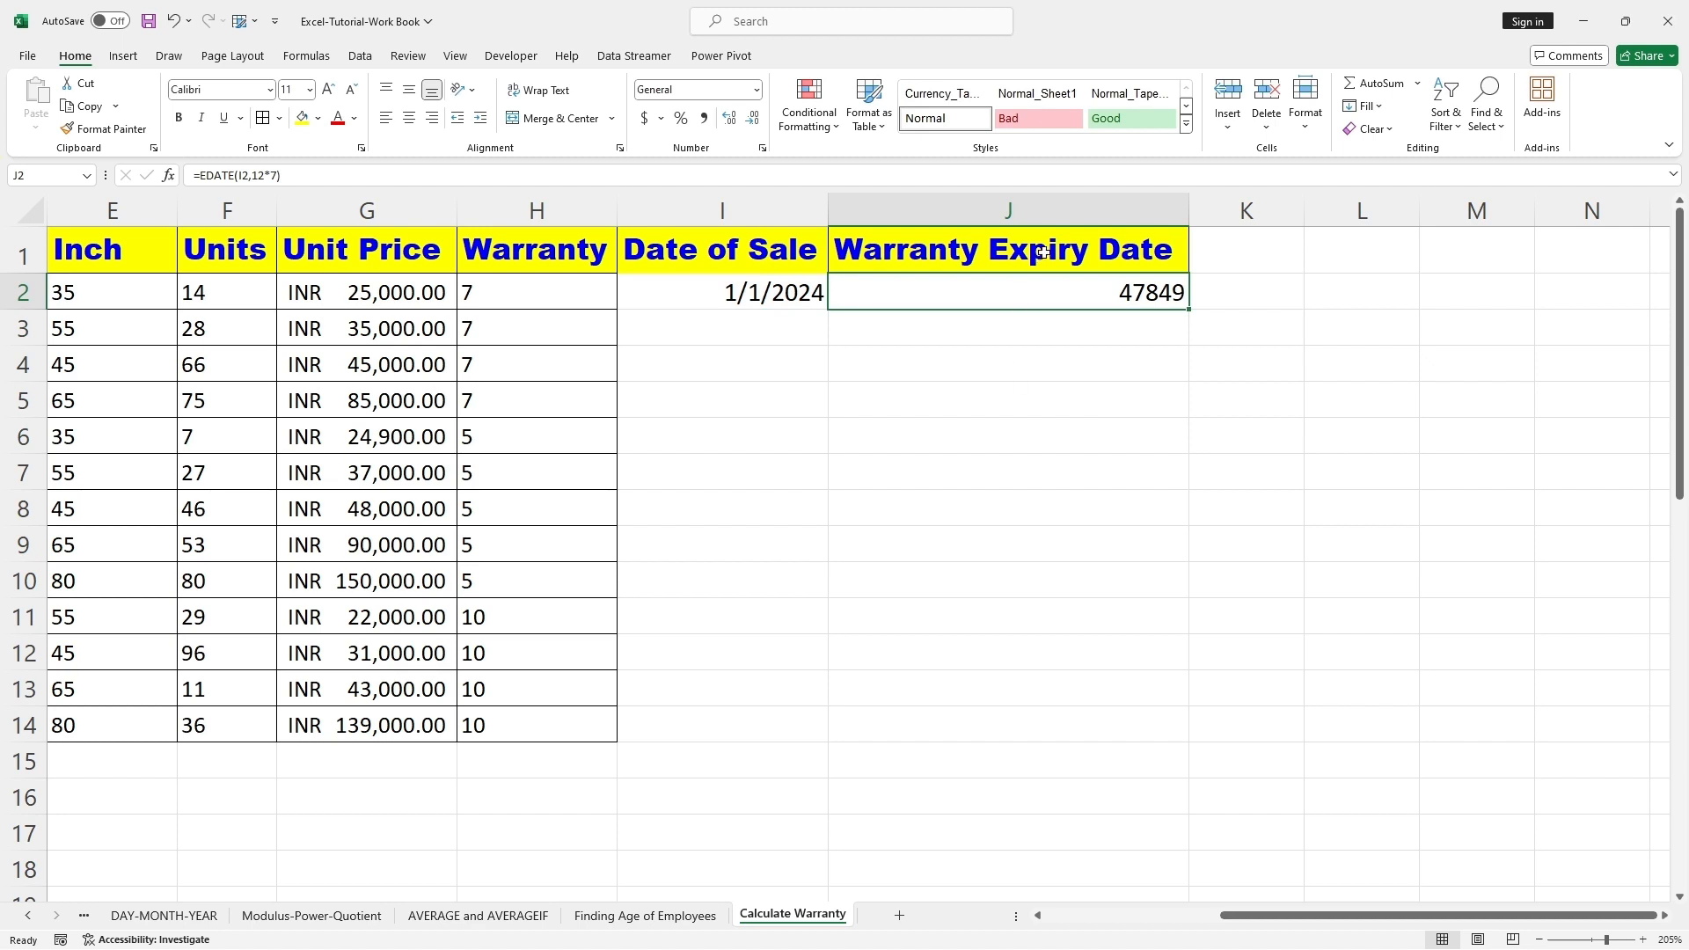
{"action": "right_click", "coordinate": [1126, 293]}
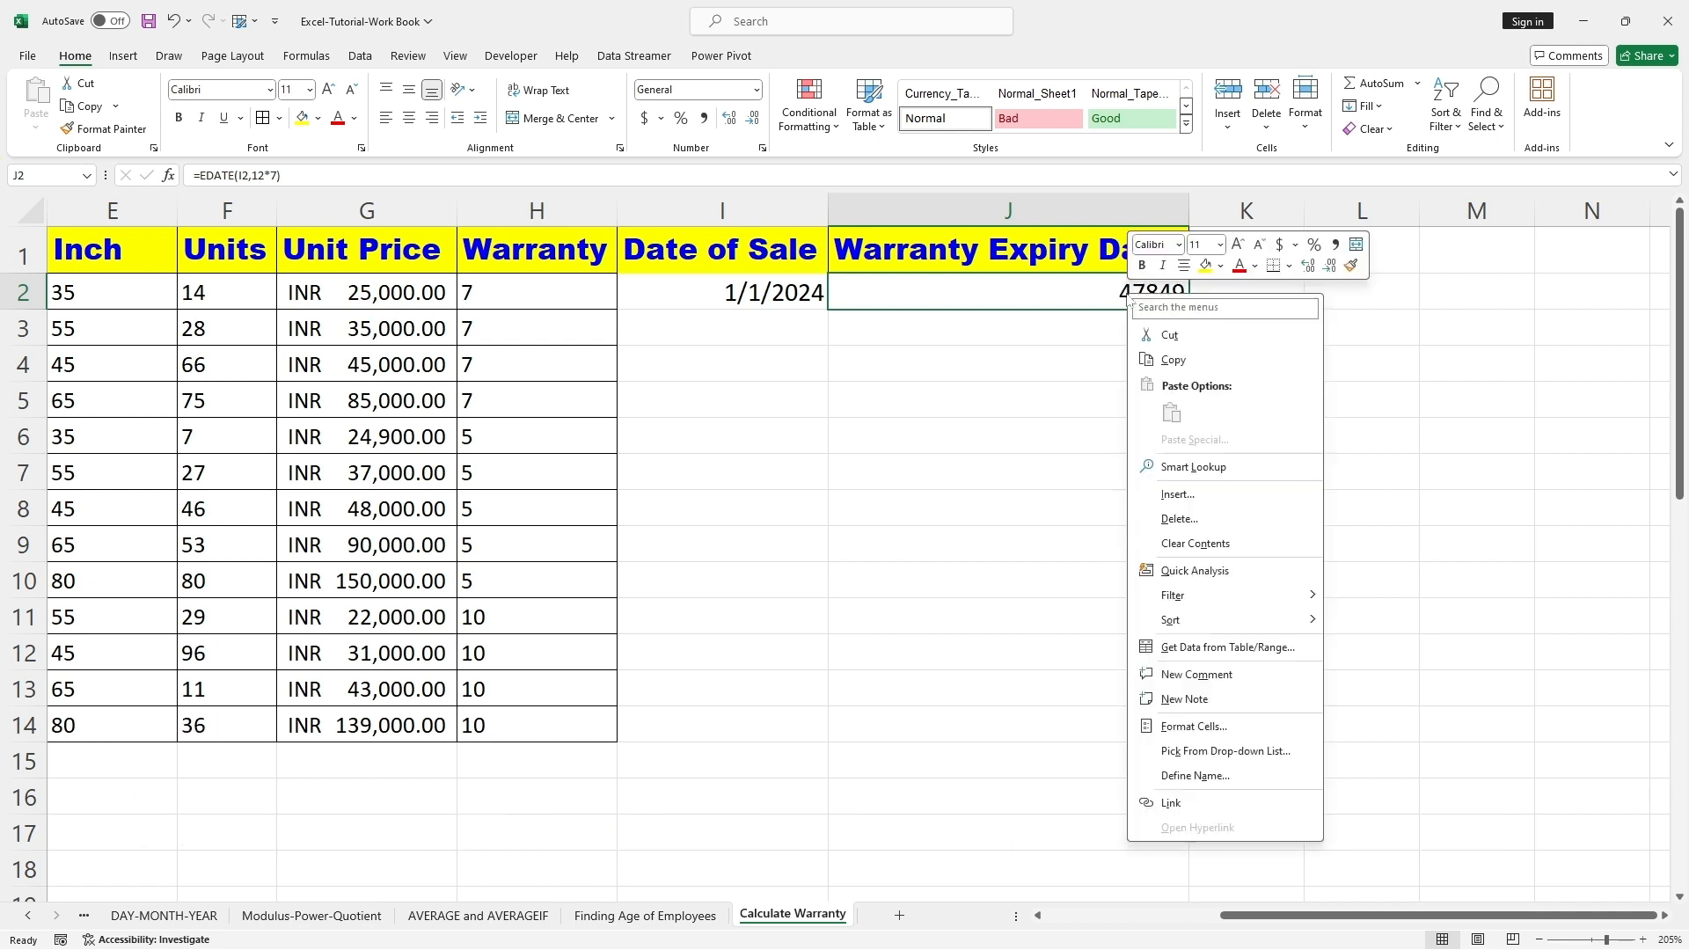
{"action": "left_click", "coordinate": [1198, 723]}
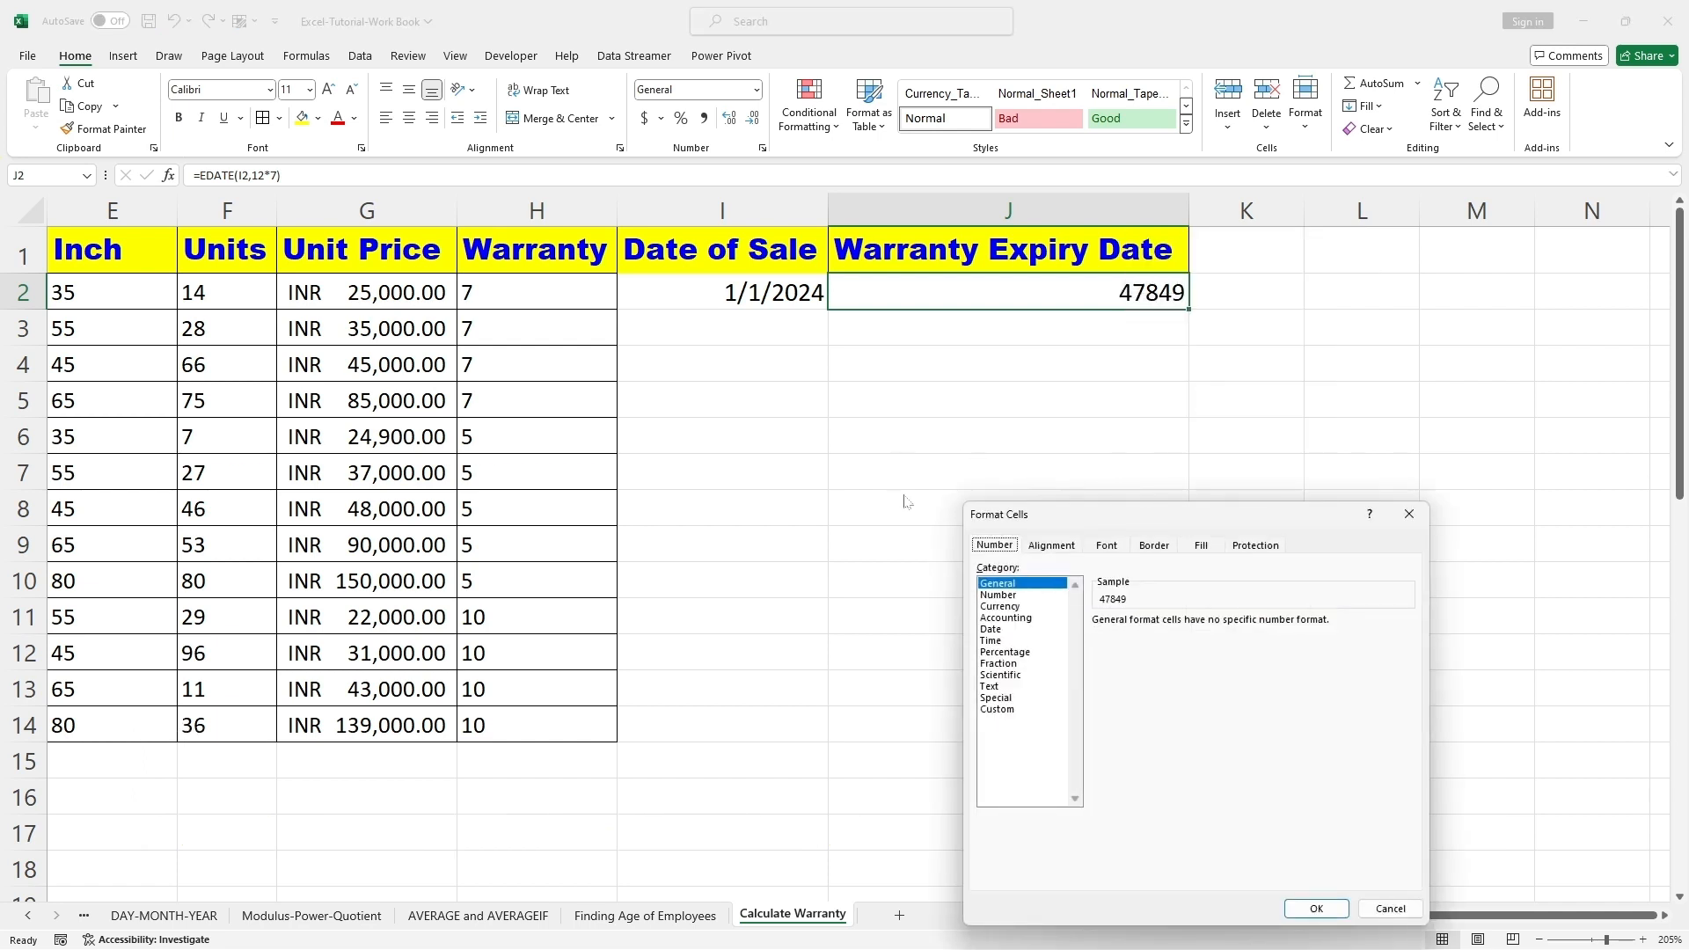
{"action": "left_click", "coordinate": [996, 630]}
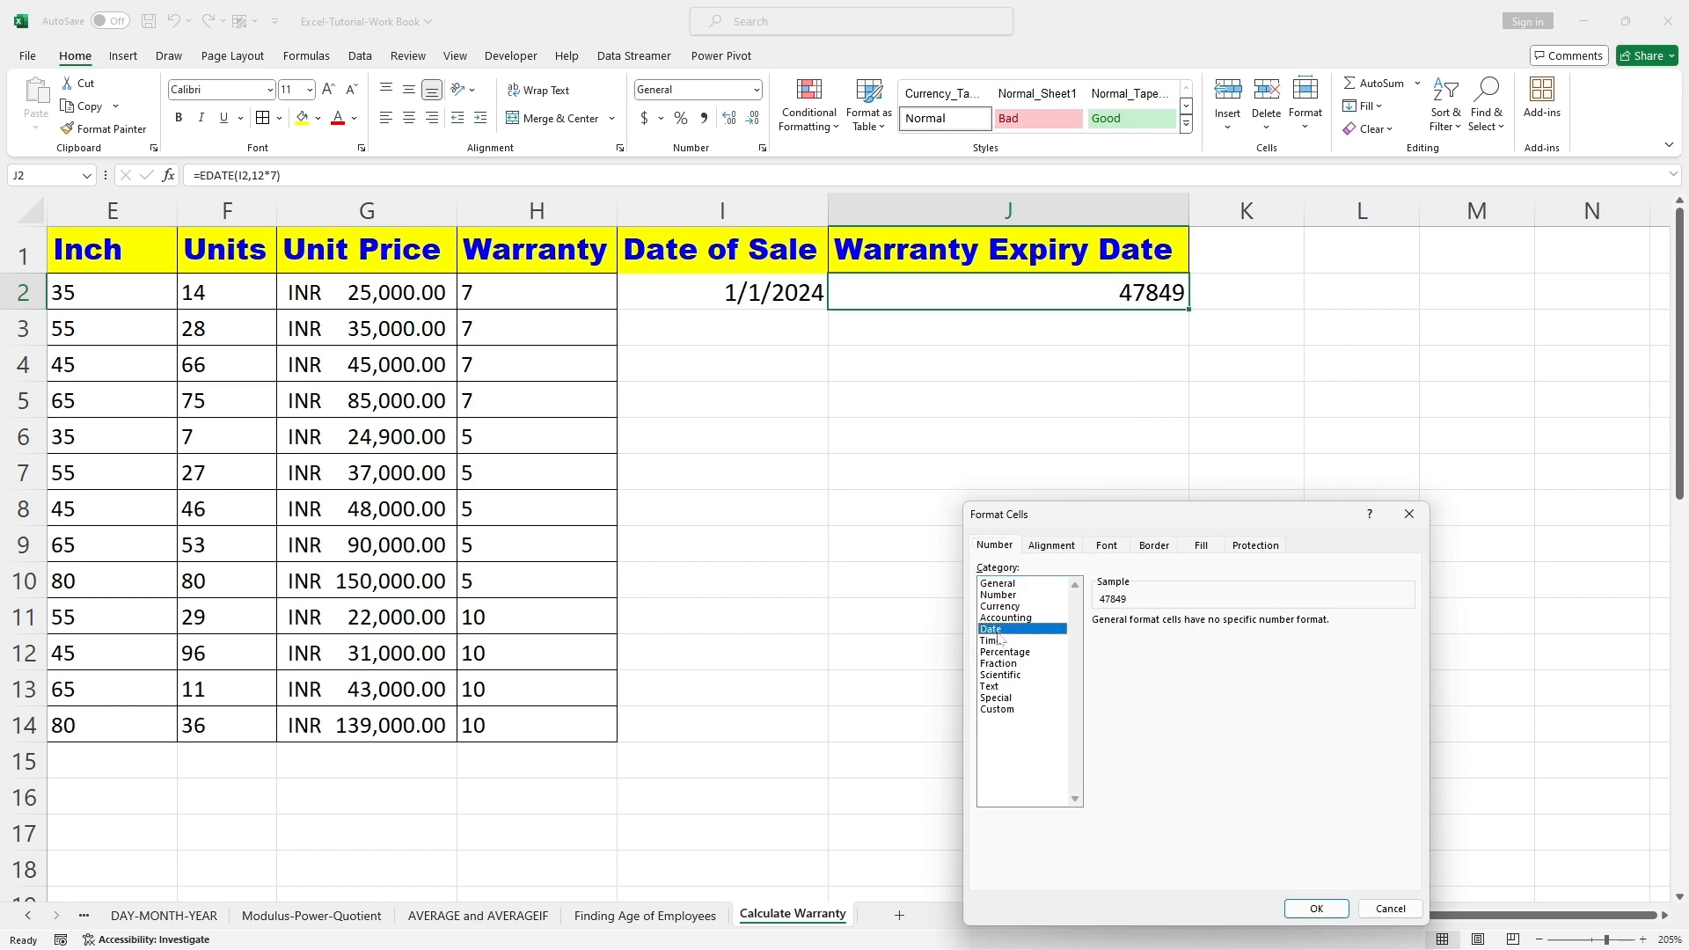
{"action": "left_click", "coordinate": [1310, 911]}
{"action": "left_click", "coordinate": [1152, 510]}
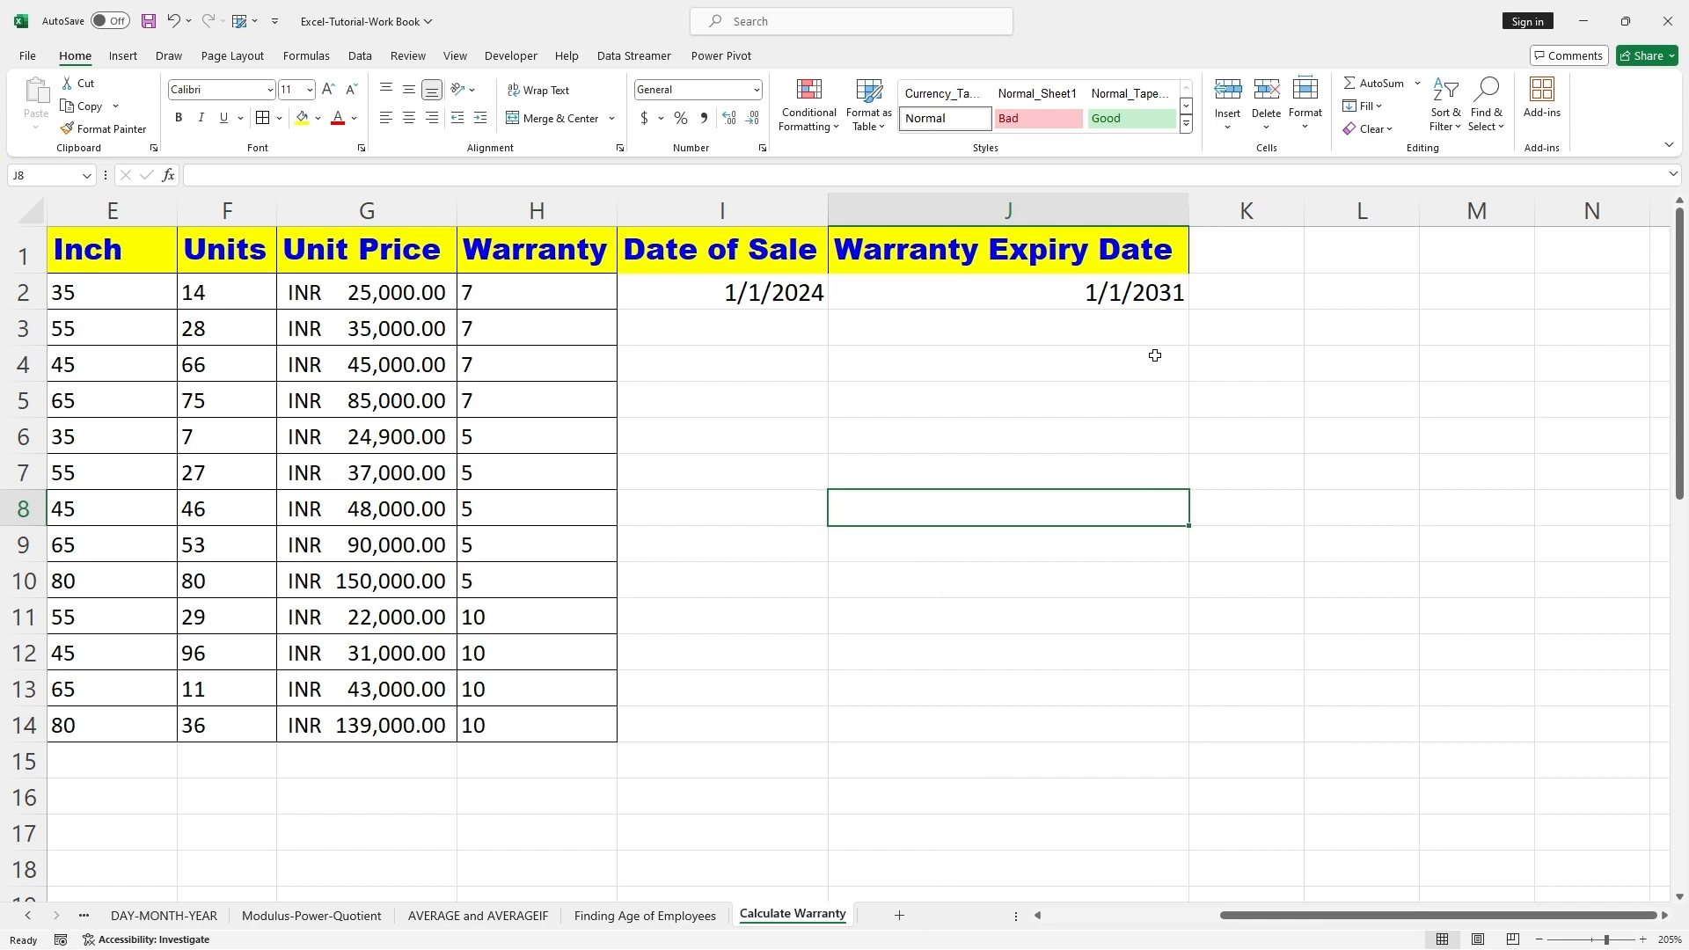
Step: Fill the remaining Date of Sale cells I3:I14 with sample dates, starting with 2/24/2024 in row 3
{"action": "left_click", "coordinate": [880, 294]}
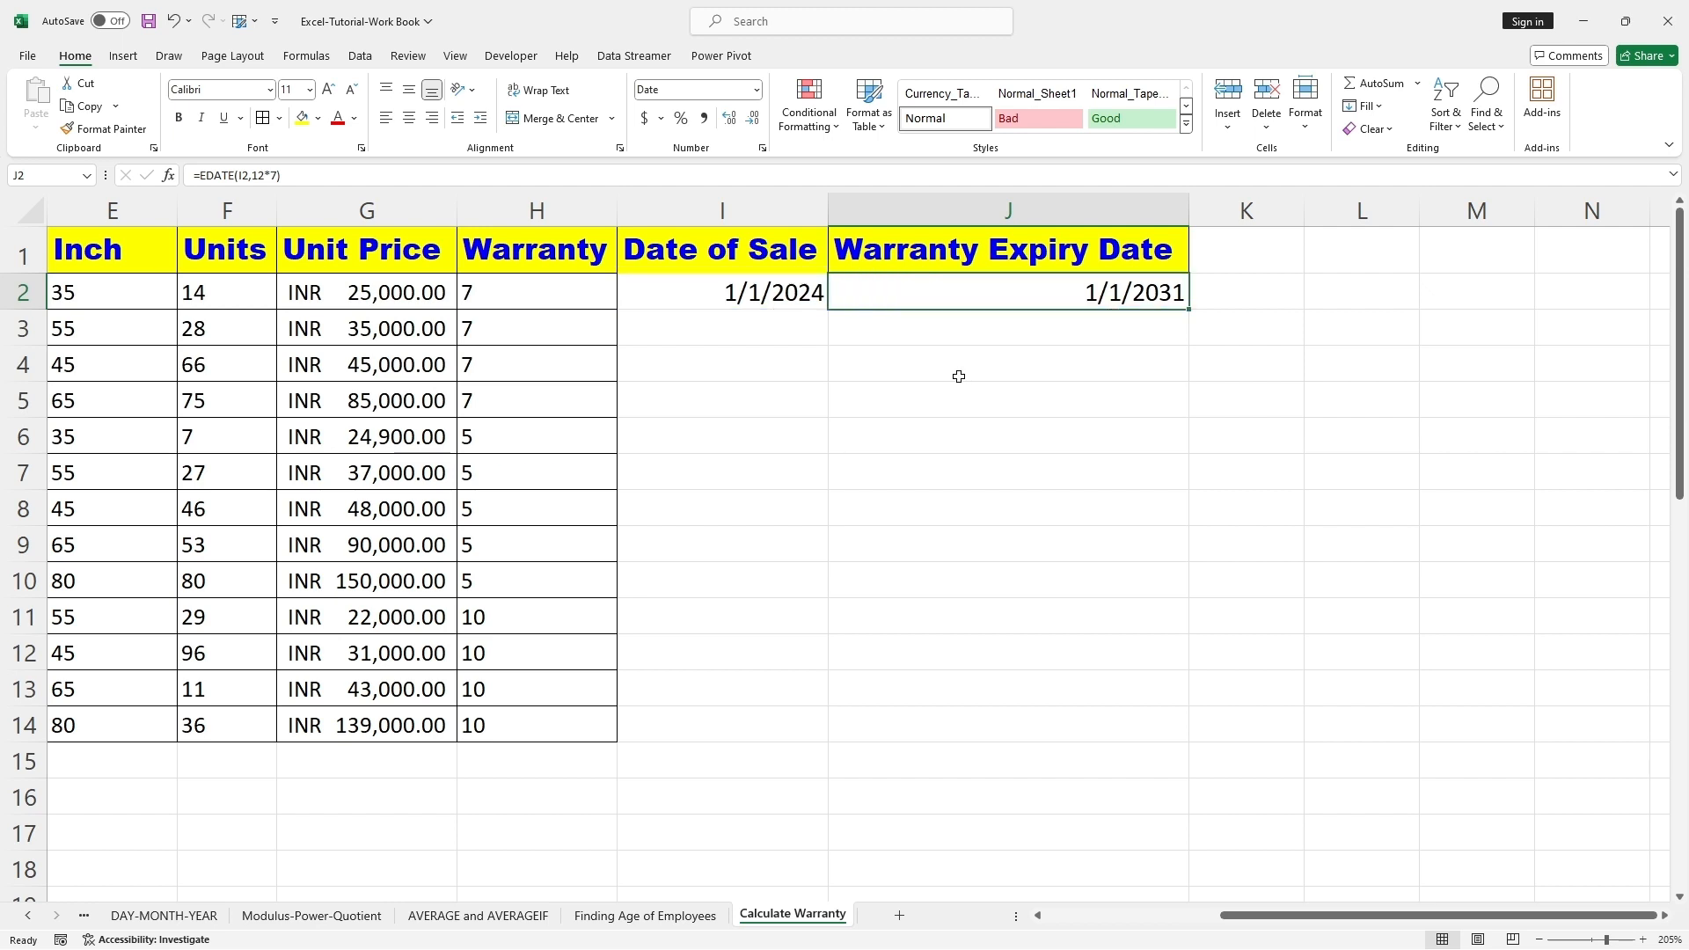
{"action": "left_click", "coordinate": [843, 389]}
{"action": "left_click", "coordinate": [749, 326]}
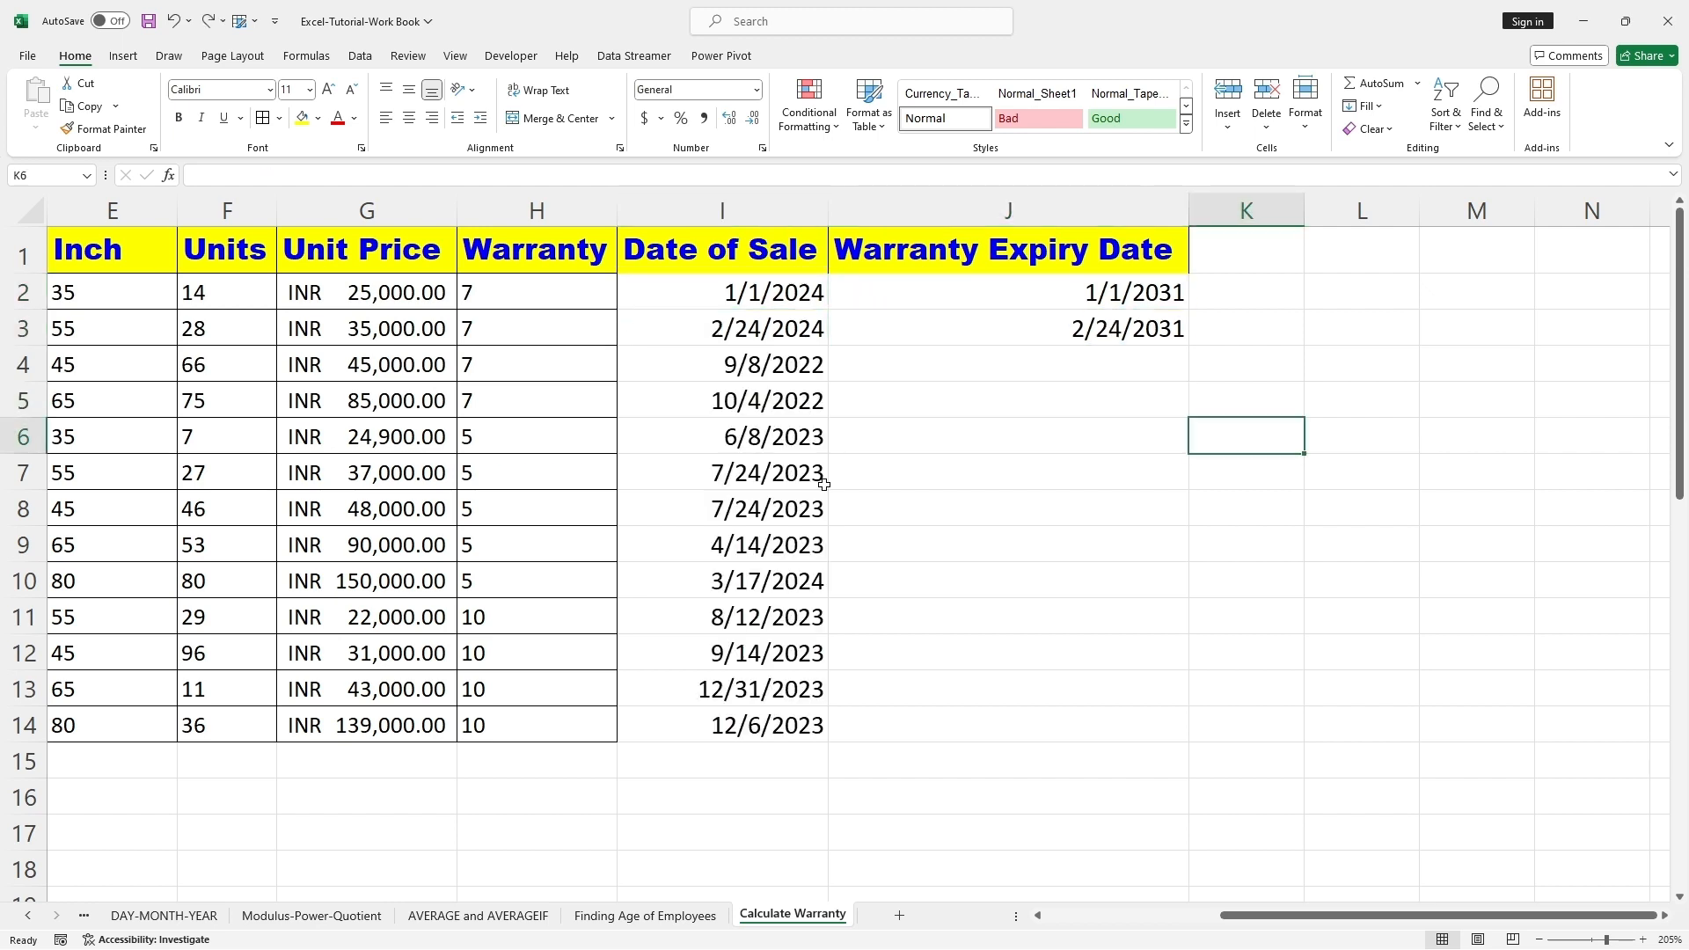
{"action": "mouse_move", "coordinate": [618, 201]}
{"action": "left_mouse_down"}
{"action": "mouse_move", "coordinate": [800, 337]}
{"action": "mouse_move", "coordinate": [839, 746]}
{"action": "left_mouse_up"}
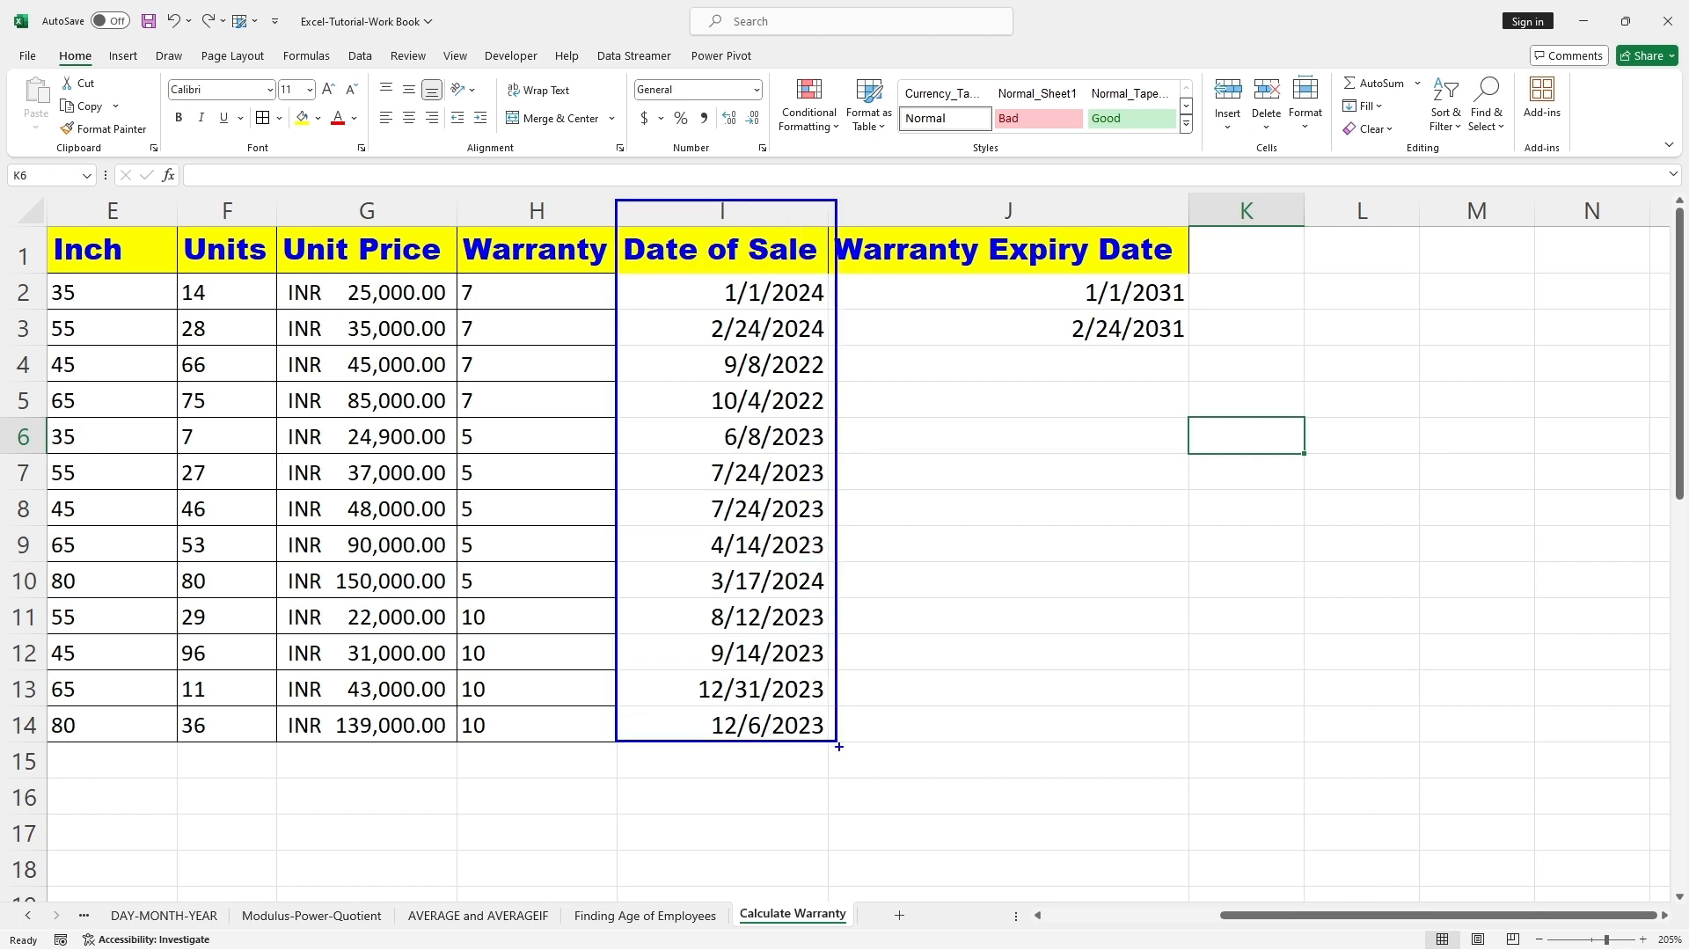
Step: Copy the expiry formula from cell J3 down to J5 for the remaining 7-year warranty rows
{"action": "left_click", "coordinate": [1078, 328]}
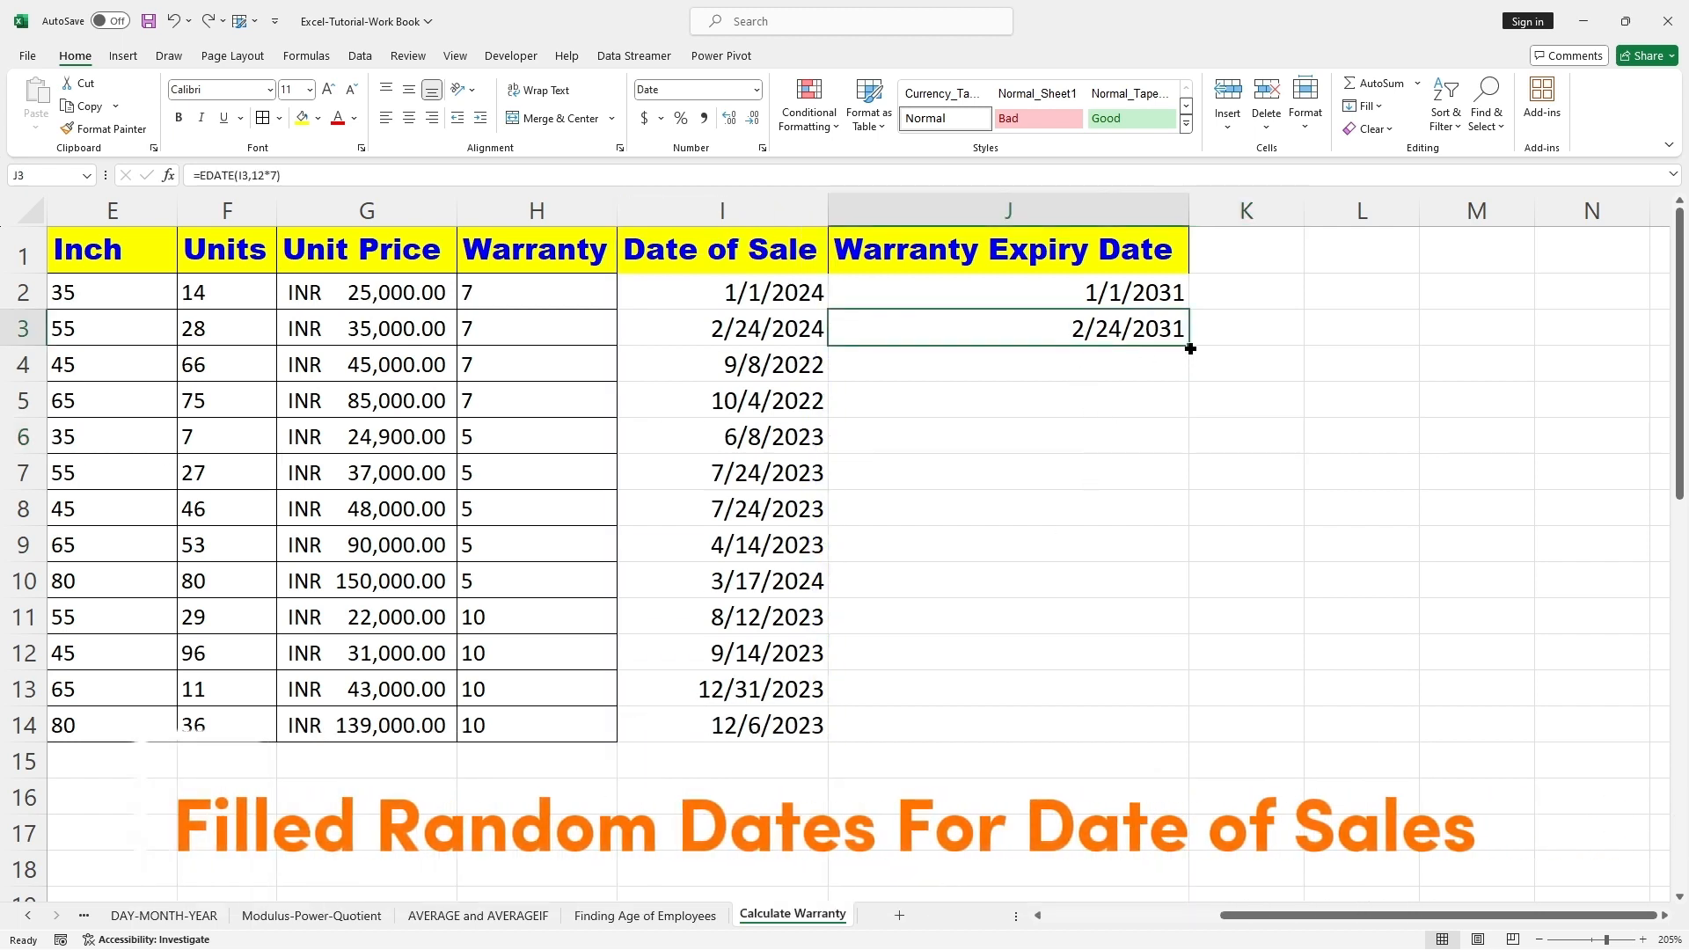
{"action": "left_click_drag", "start_coordinate": [1190, 348], "coordinate": [1189, 404]}
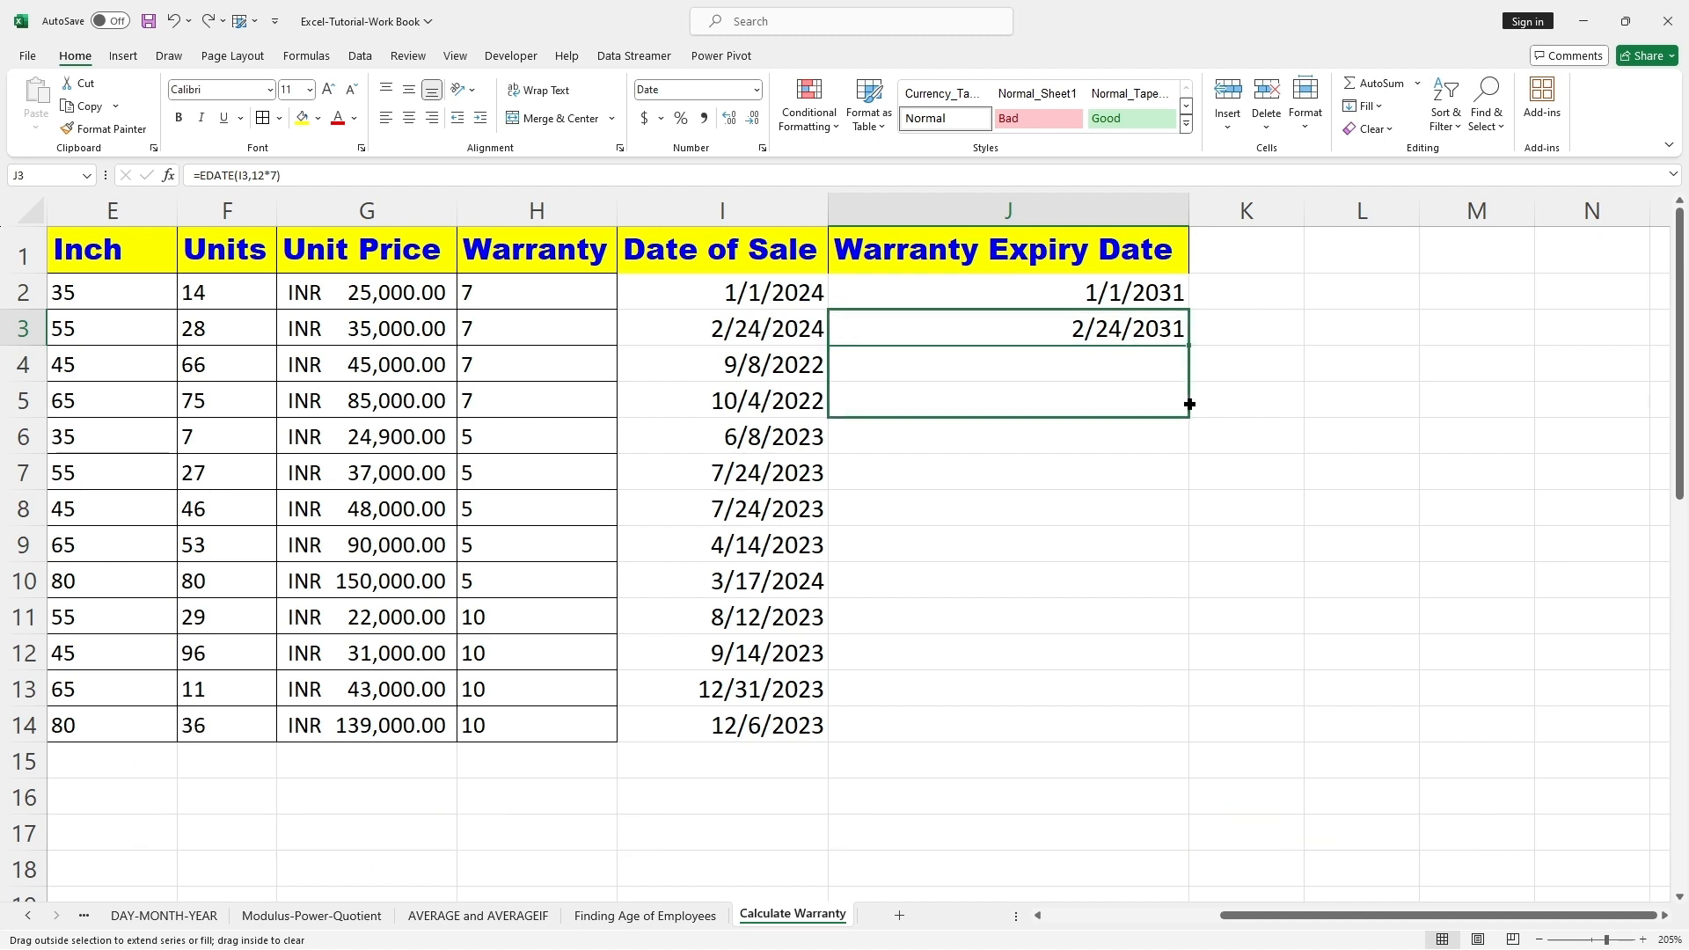
{"action": "left_click_drag", "start_coordinate": [1189, 404], "coordinate": [1190, 347]}
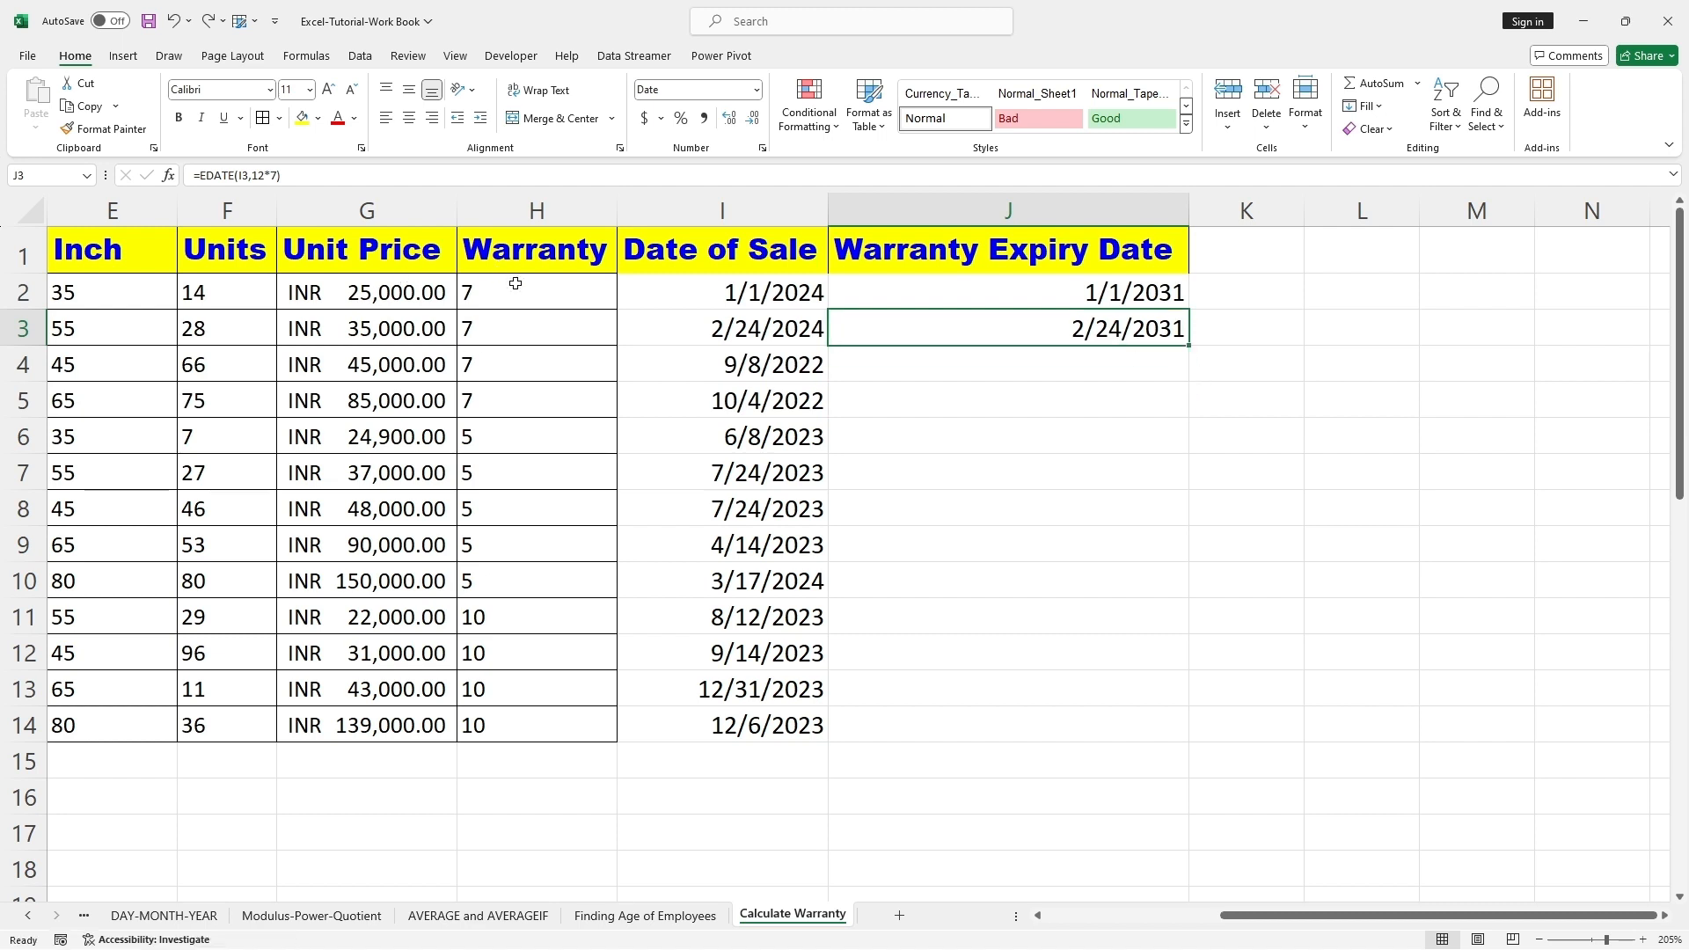
{"action": "mouse_move", "coordinate": [452, 279]}
{"action": "left_mouse_down"}
{"action": "mouse_move", "coordinate": [557, 296]}
{"action": "mouse_move", "coordinate": [616, 416]}
{"action": "left_mouse_up"}
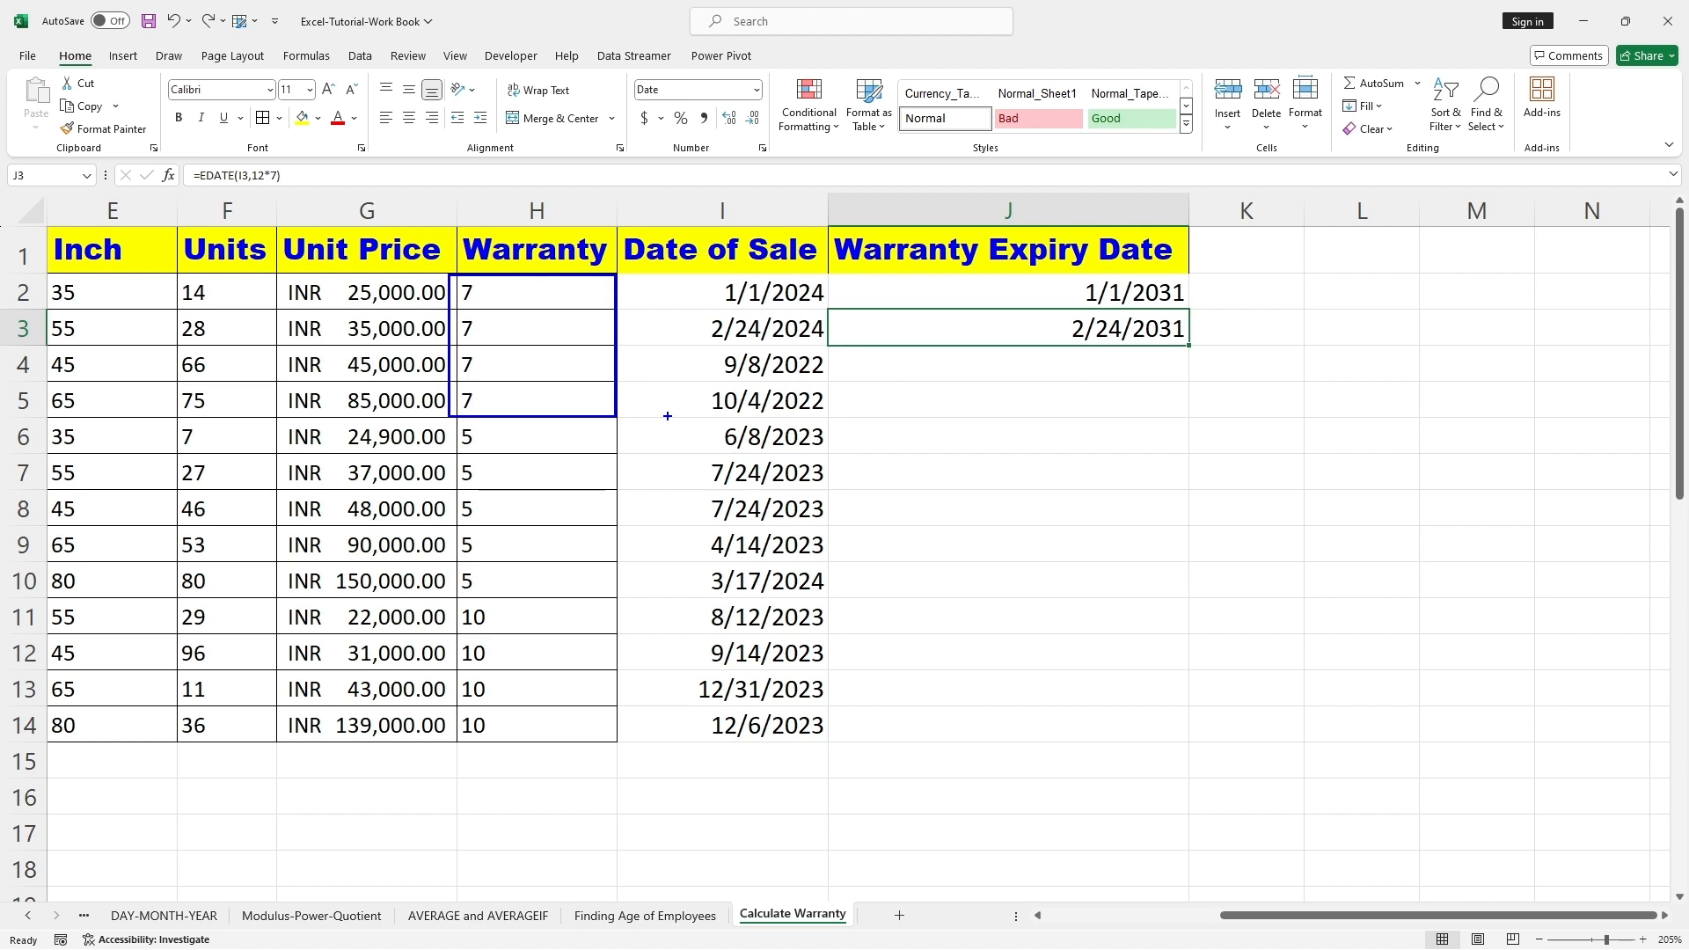
{"action": "key", "text": "Escape"}
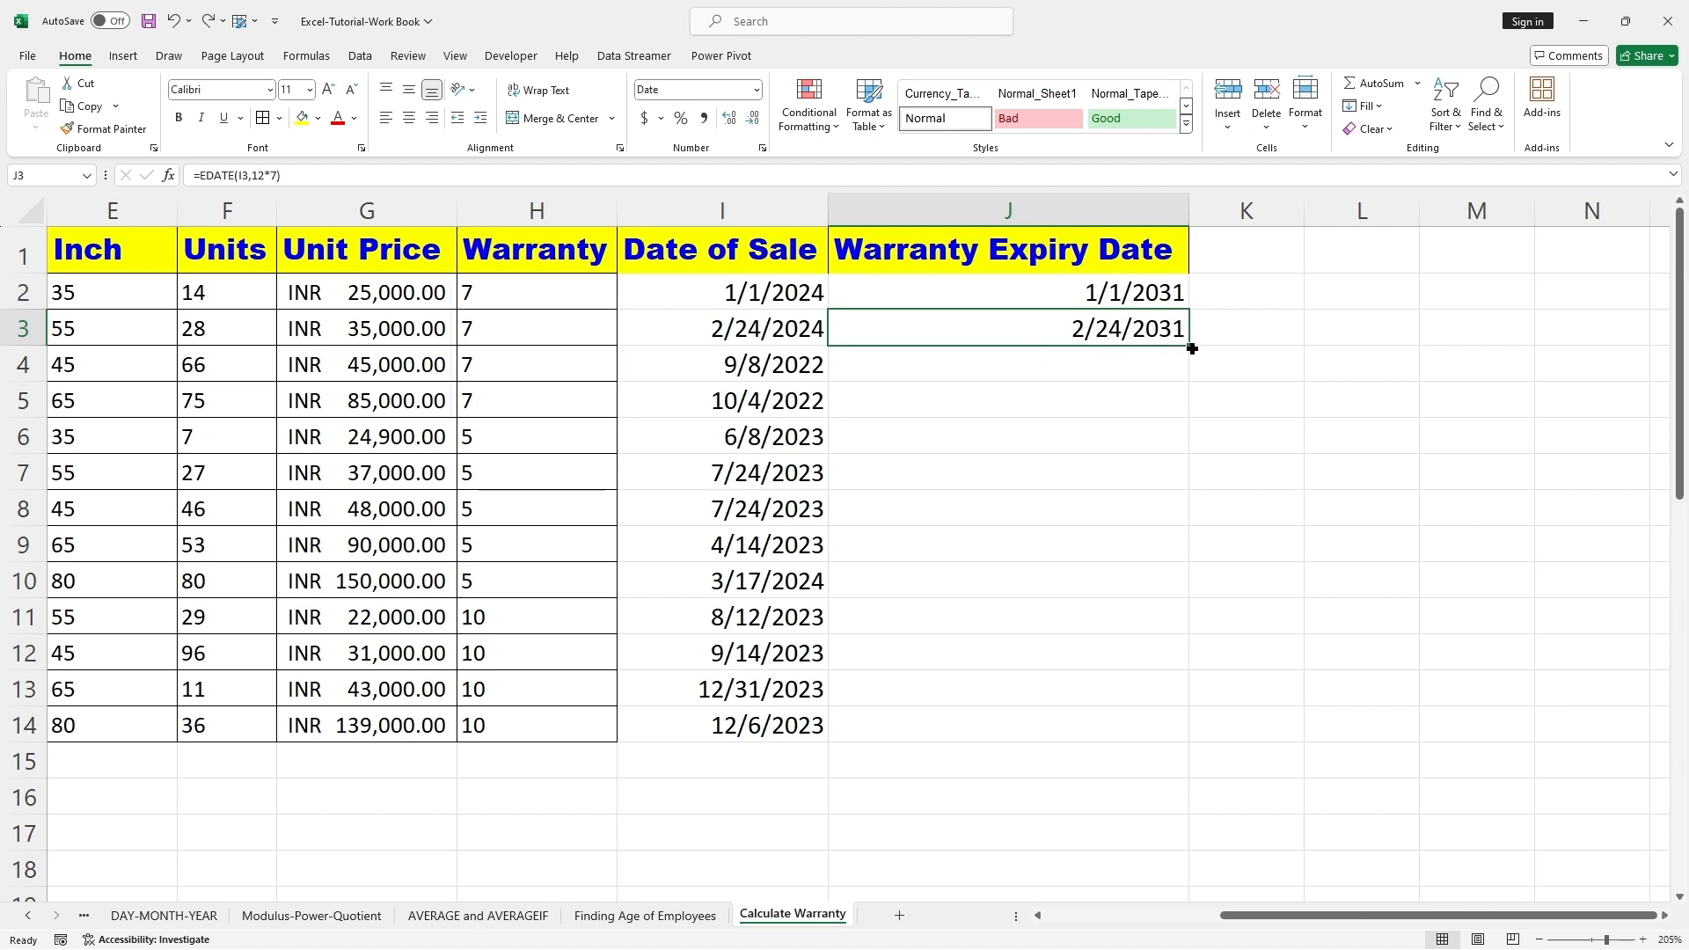
{"action": "left_click_drag", "start_coordinate": [1192, 349], "coordinate": [1190, 406]}
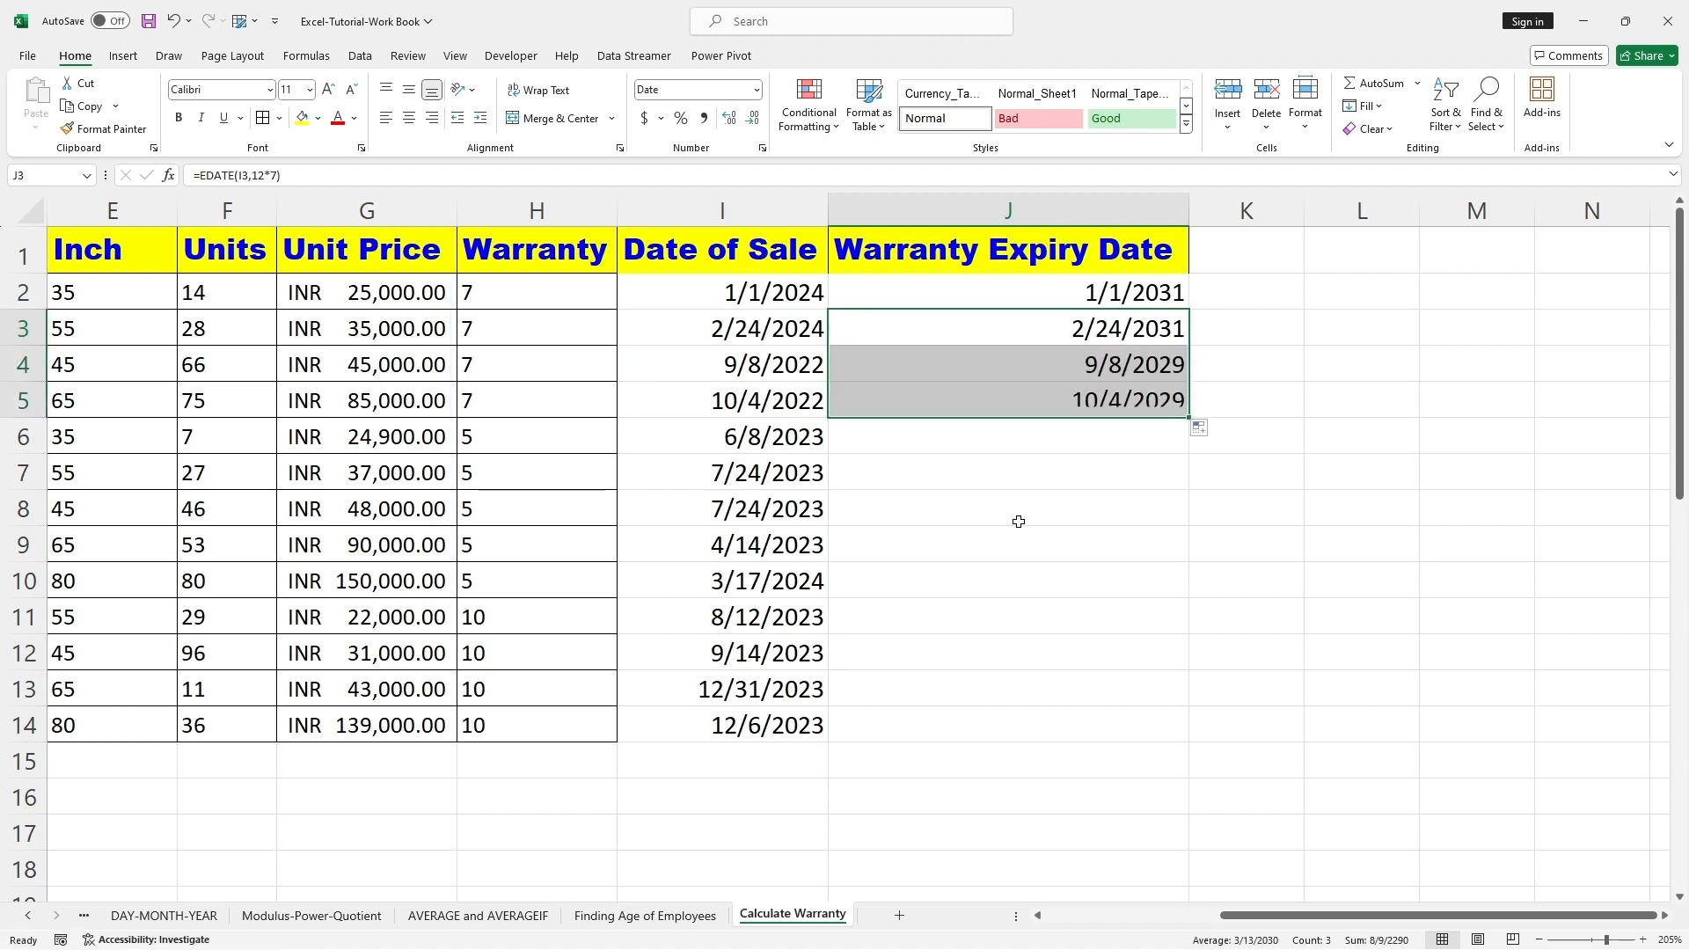
Step: Copy the expiry formula from J5 into J6 and adapt it to the 5-year warranty as =EDATE(I6,12*5)
{"action": "left_click", "coordinate": [970, 486]}
{"action": "left_click_drag", "start_coordinate": [483, 439], "coordinate": [490, 577]}
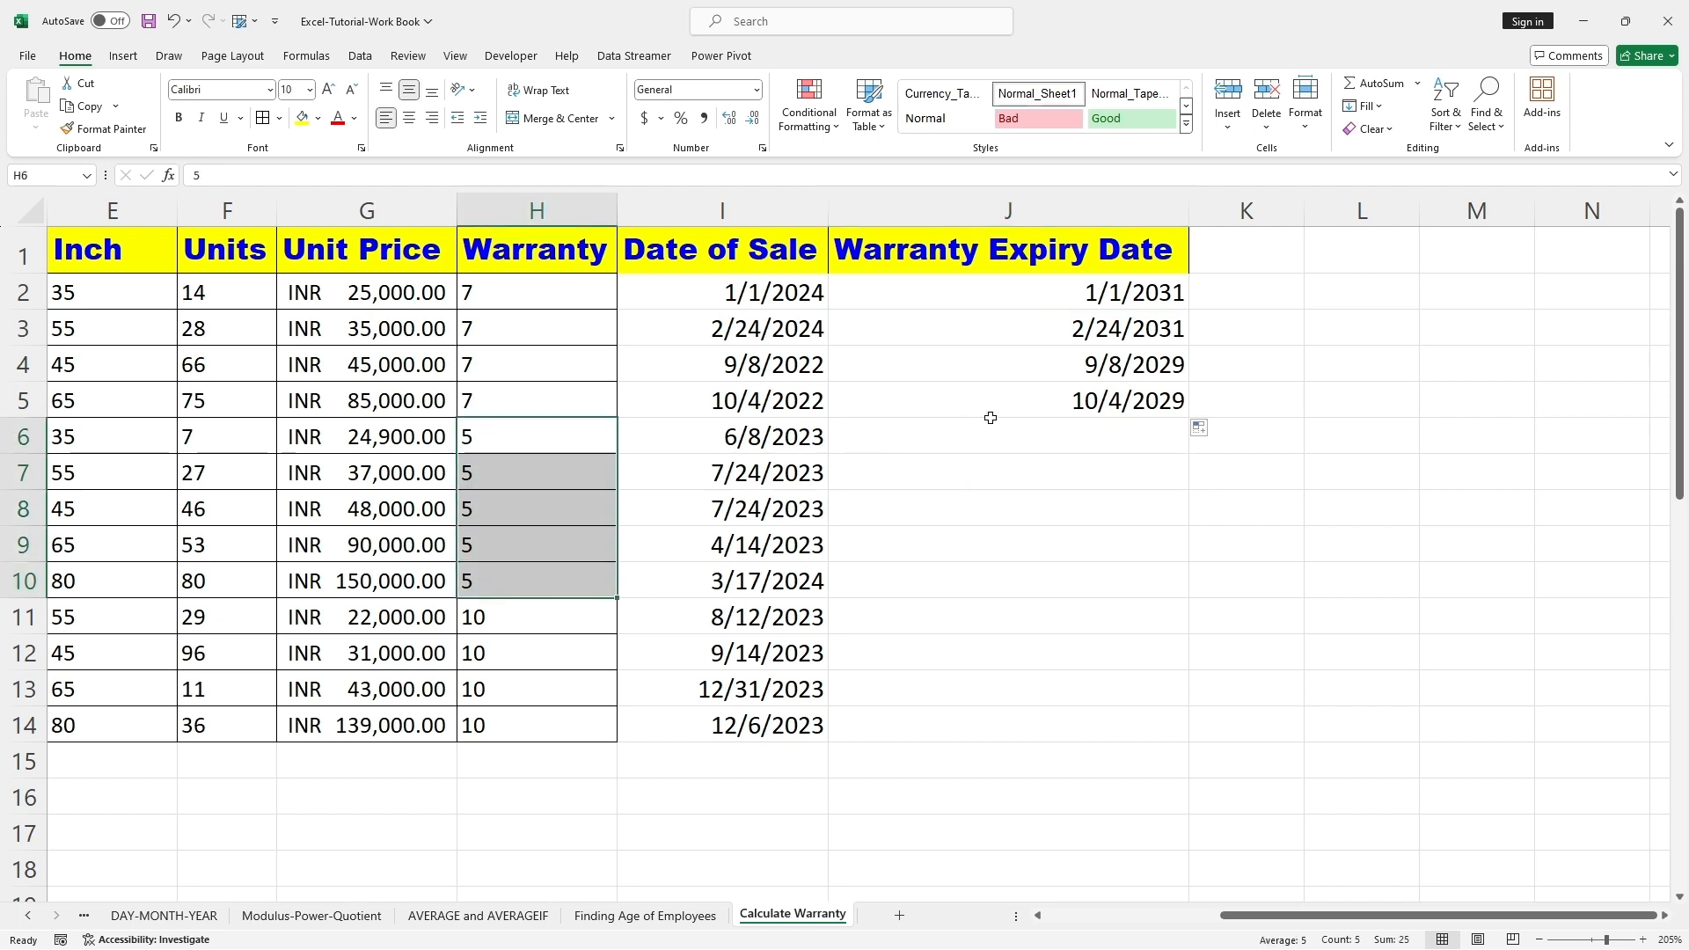
{"action": "left_click", "coordinate": [1104, 397]}
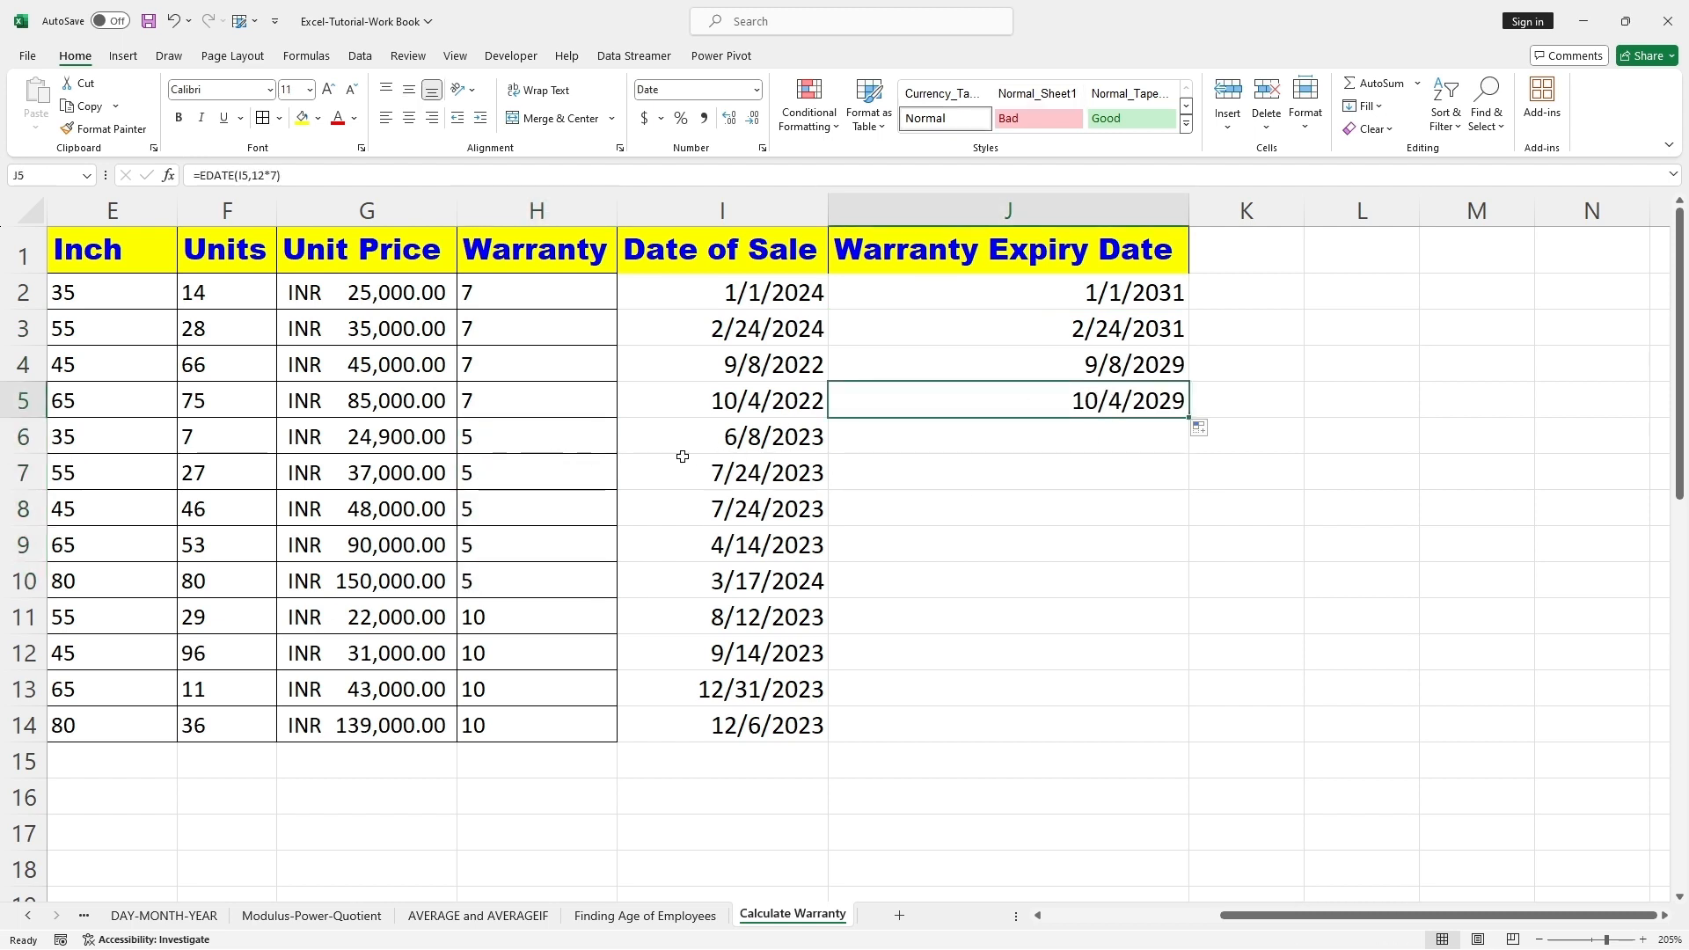
{"action": "key", "text": "ctrl+c"}
{"action": "left_click", "coordinate": [973, 445]}
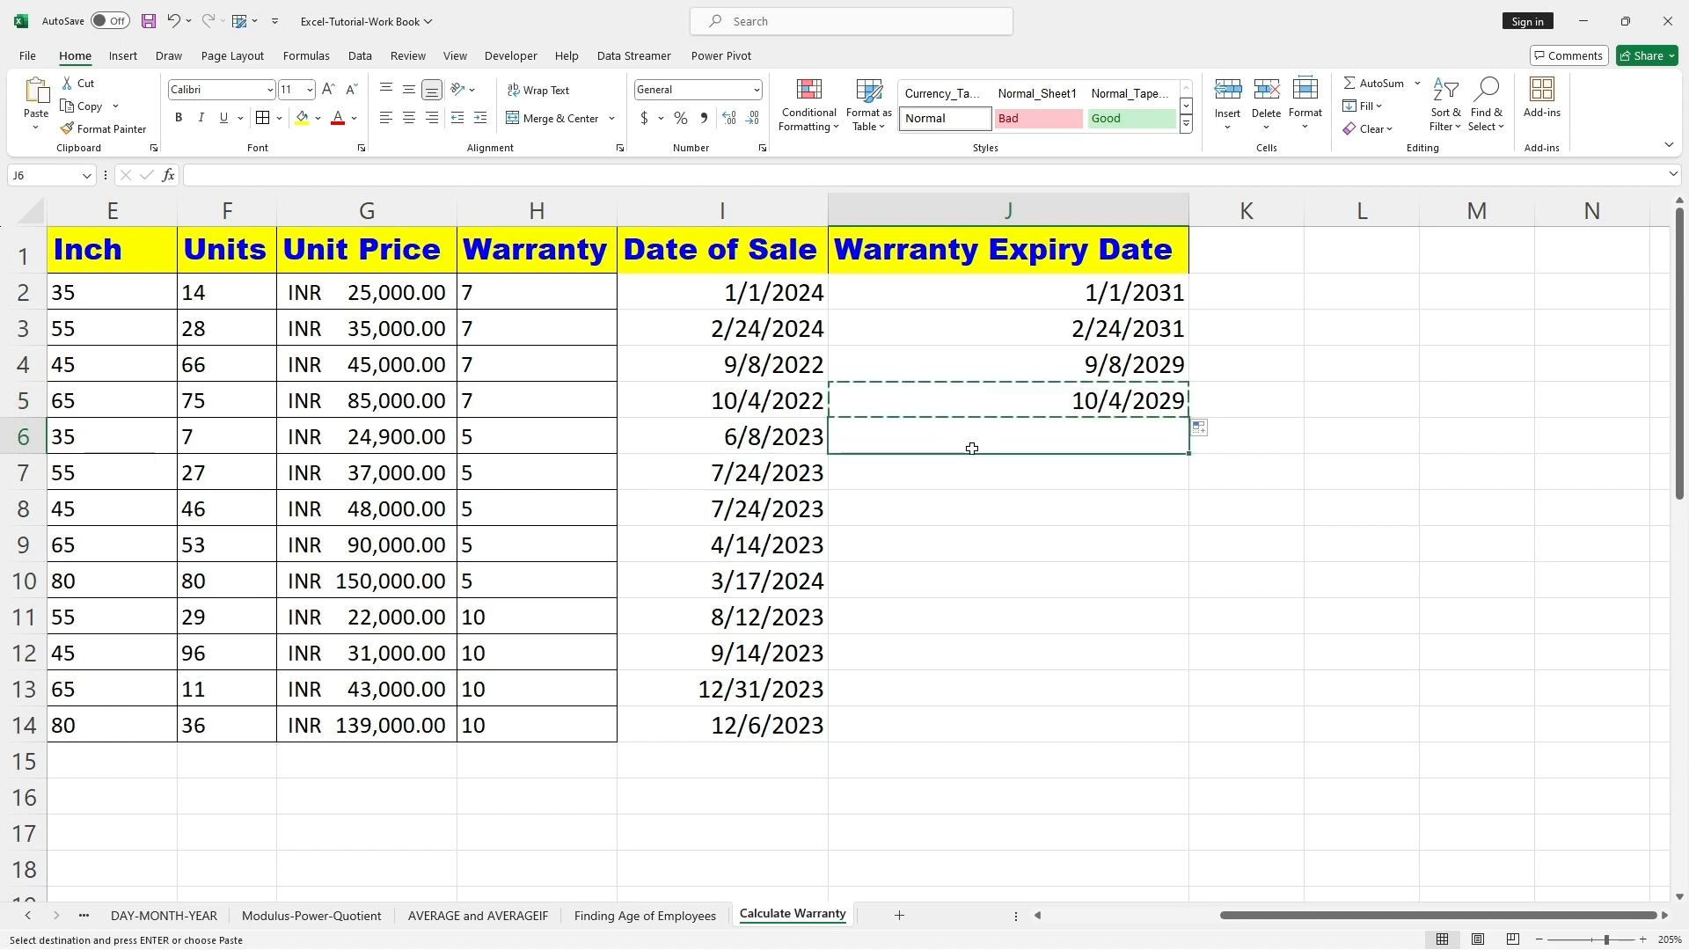
{"action": "key", "text": "ctrl+v"}
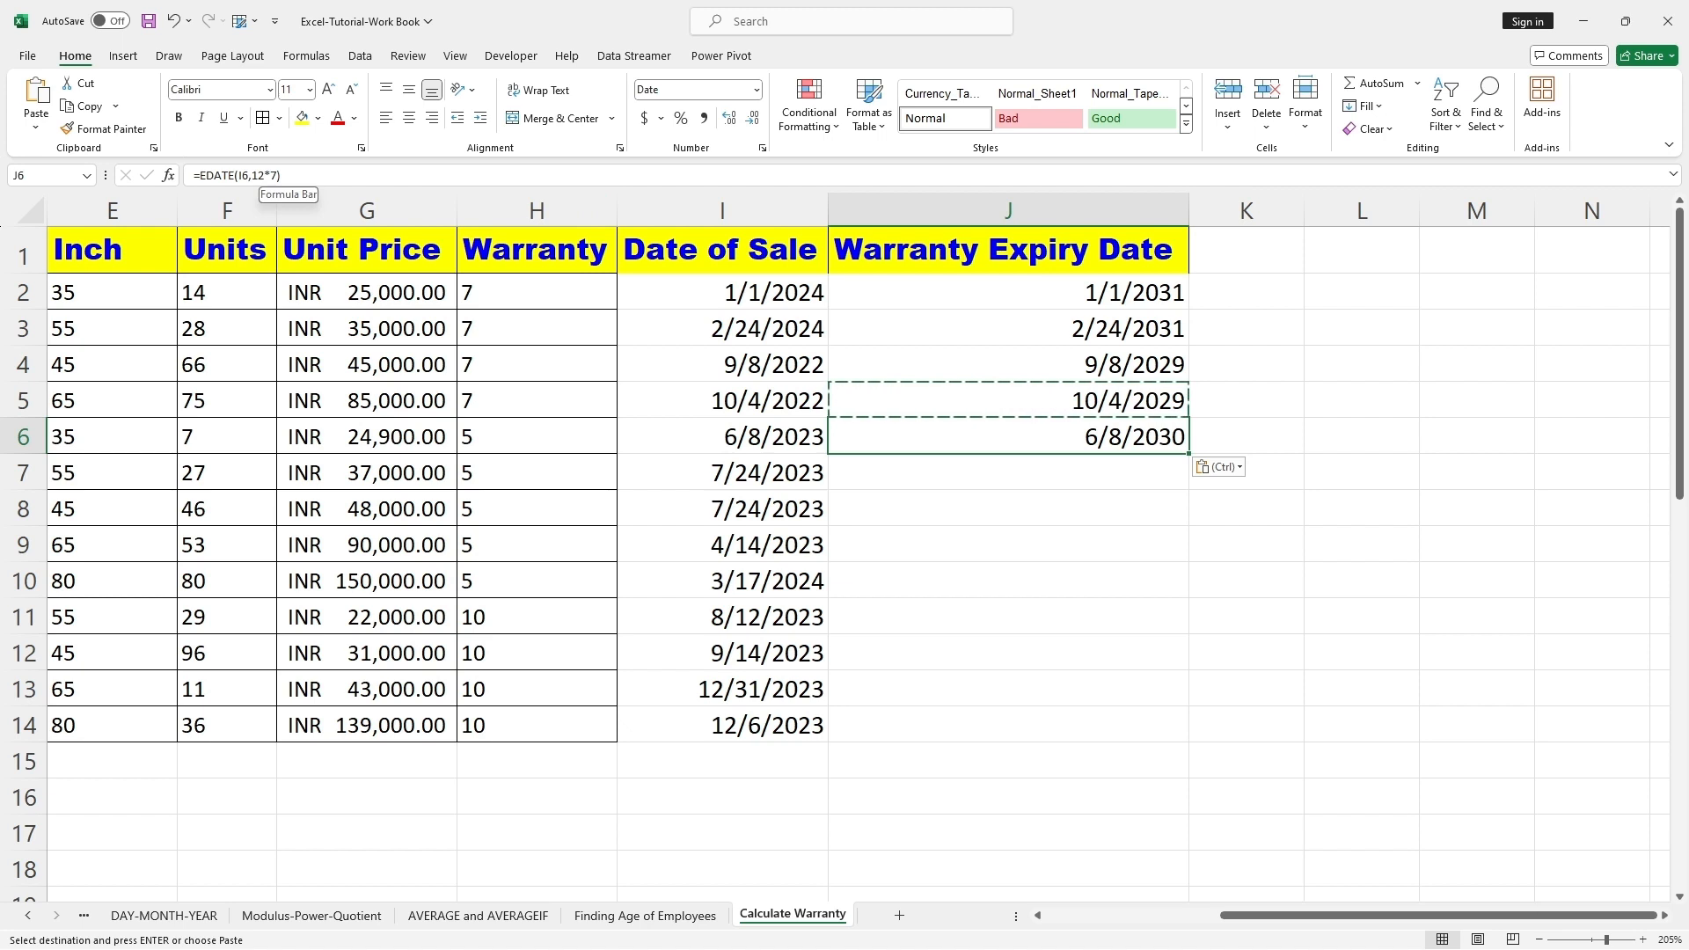
{"action": "key", "text": "F2"}
{"action": "key", "text": "BackSpace"}
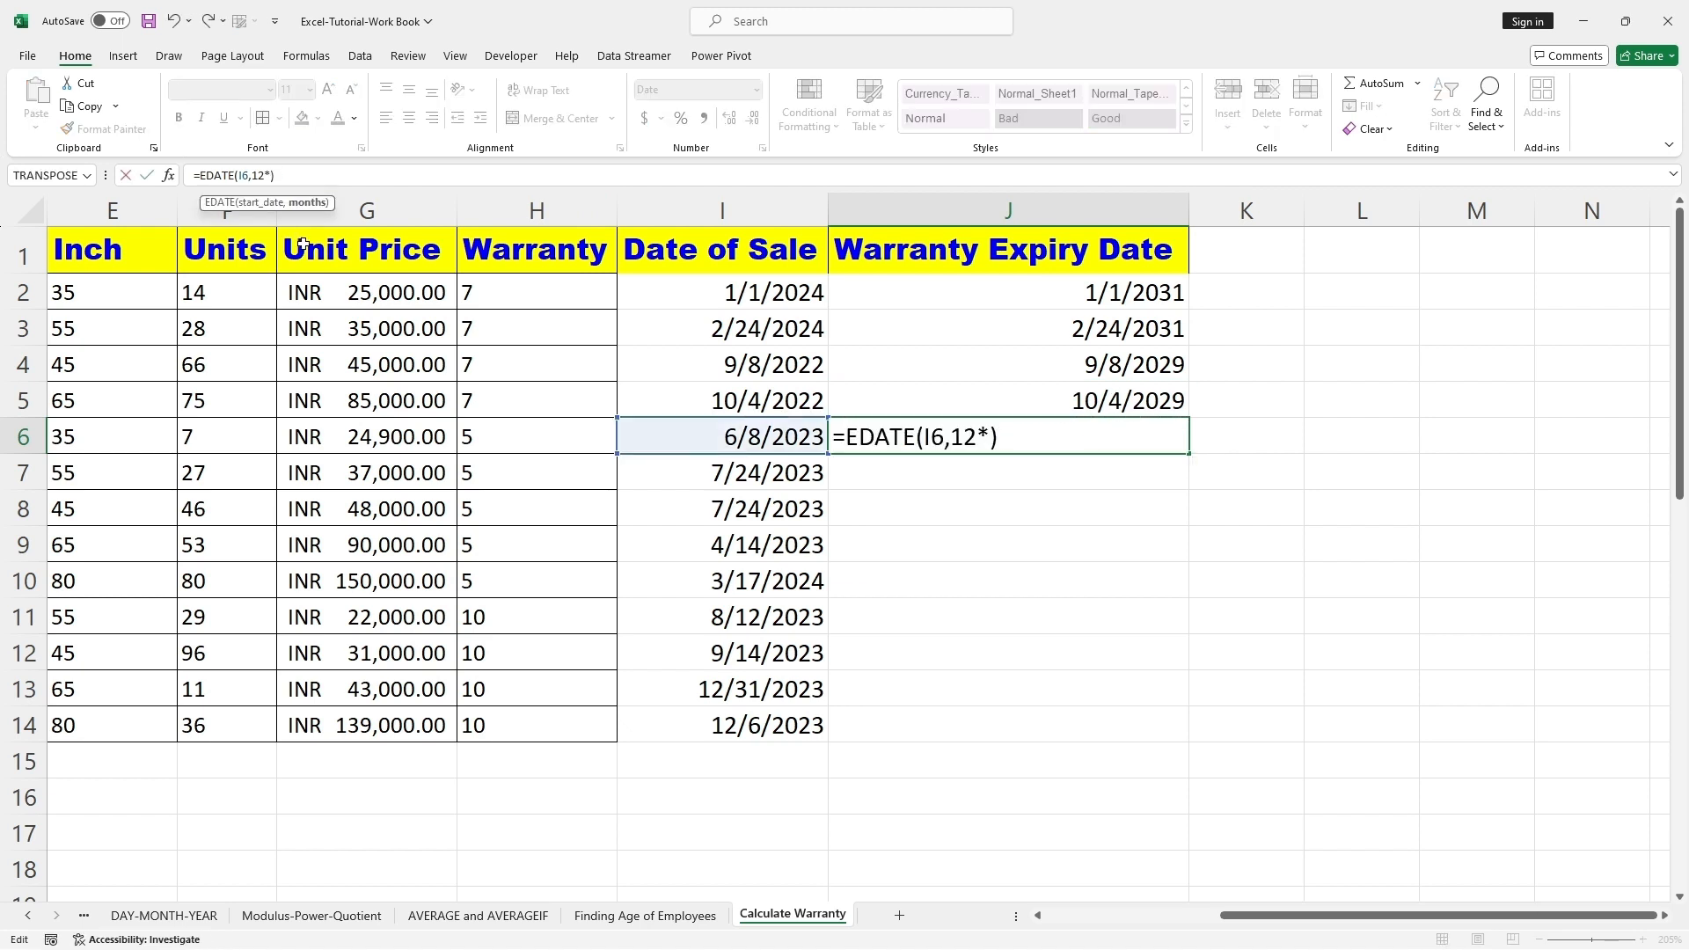
{"action": "type", "text": "5"}
{"action": "left_click", "coordinate": [1063, 612]}
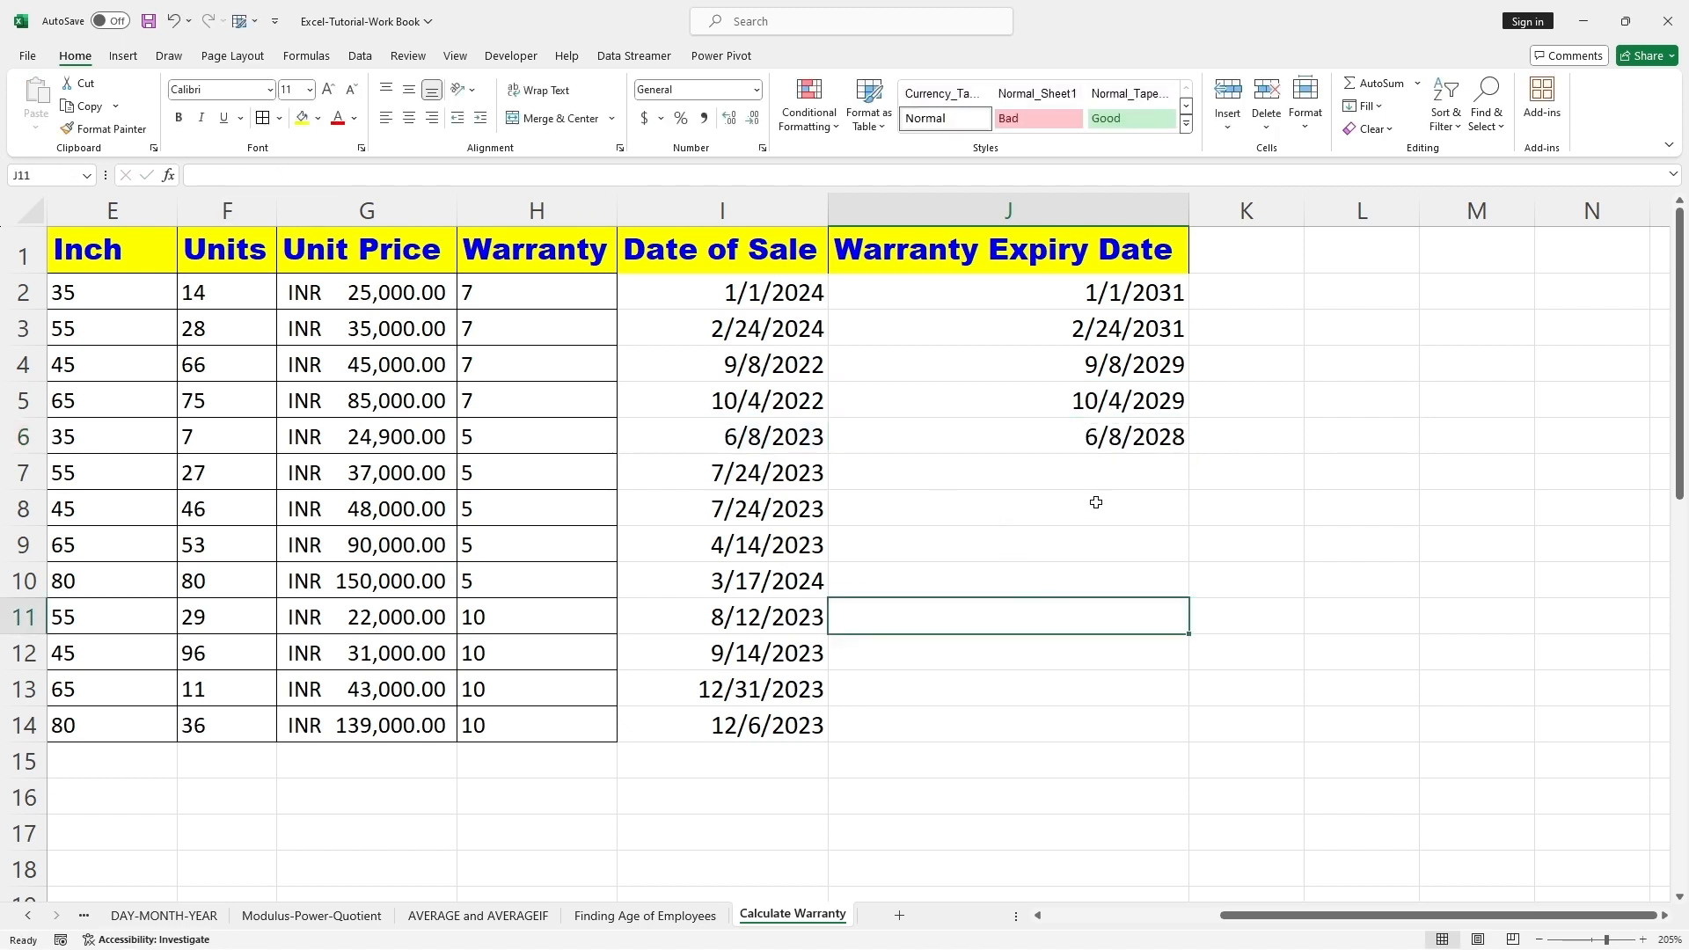
Step: Fill the 5-year expiry formula from J6 down to J10
{"action": "left_click", "coordinate": [1126, 437]}
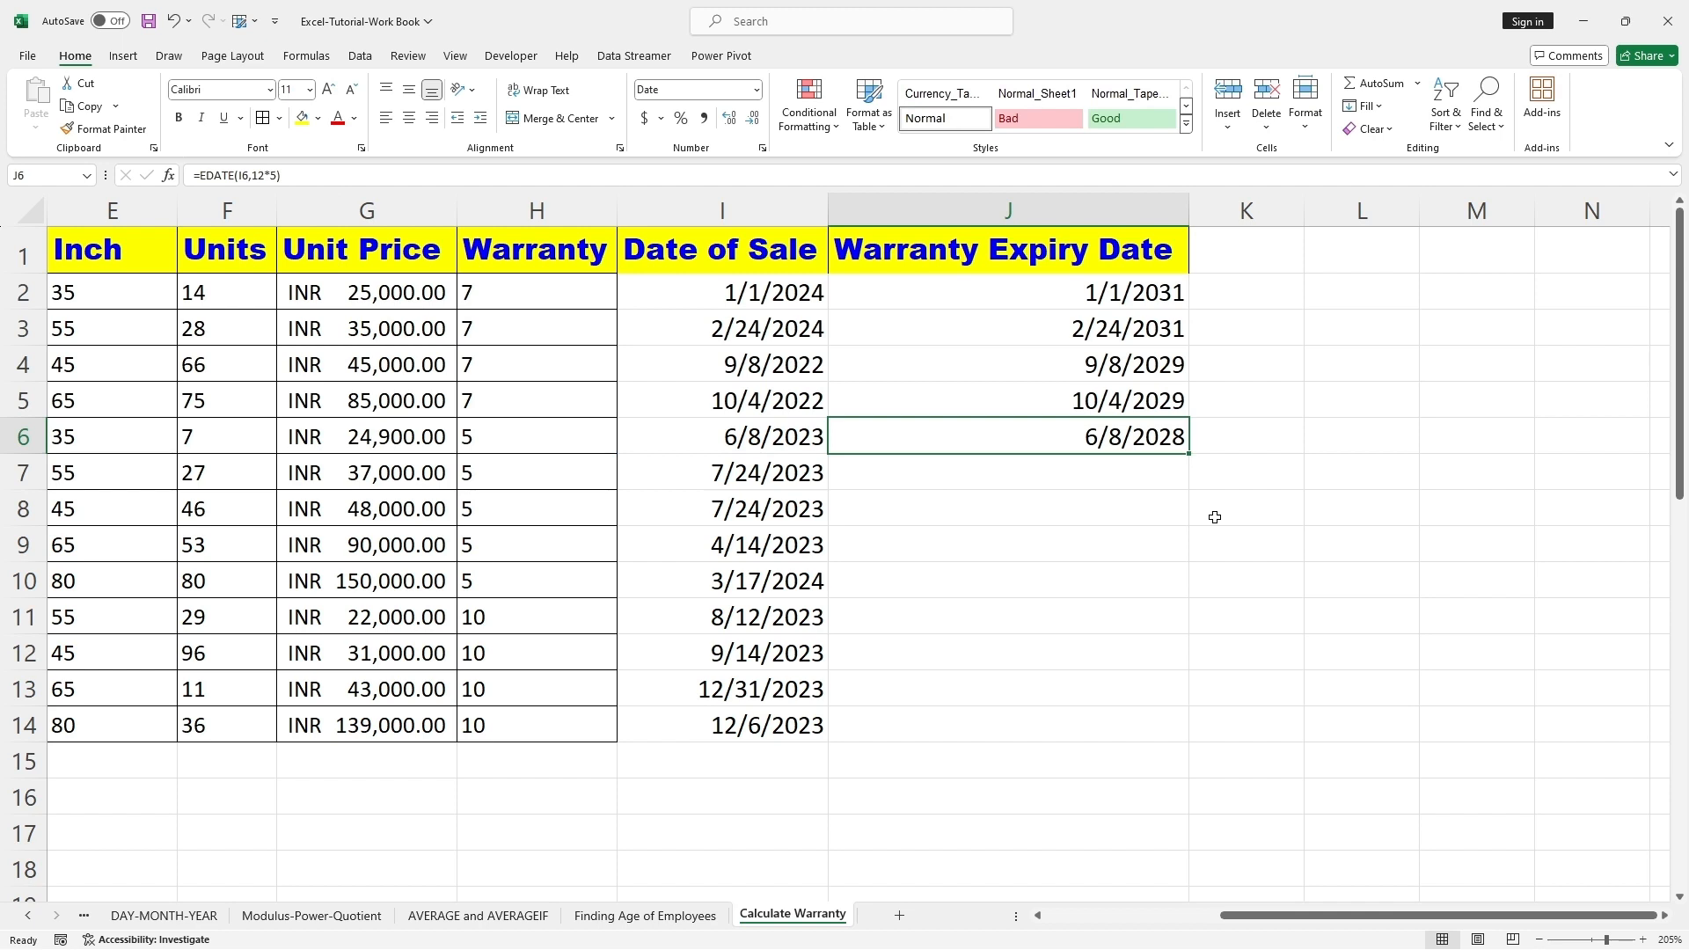
{"action": "left_click", "coordinate": [1188, 451]}
{"action": "left_click", "coordinate": [1189, 455]}
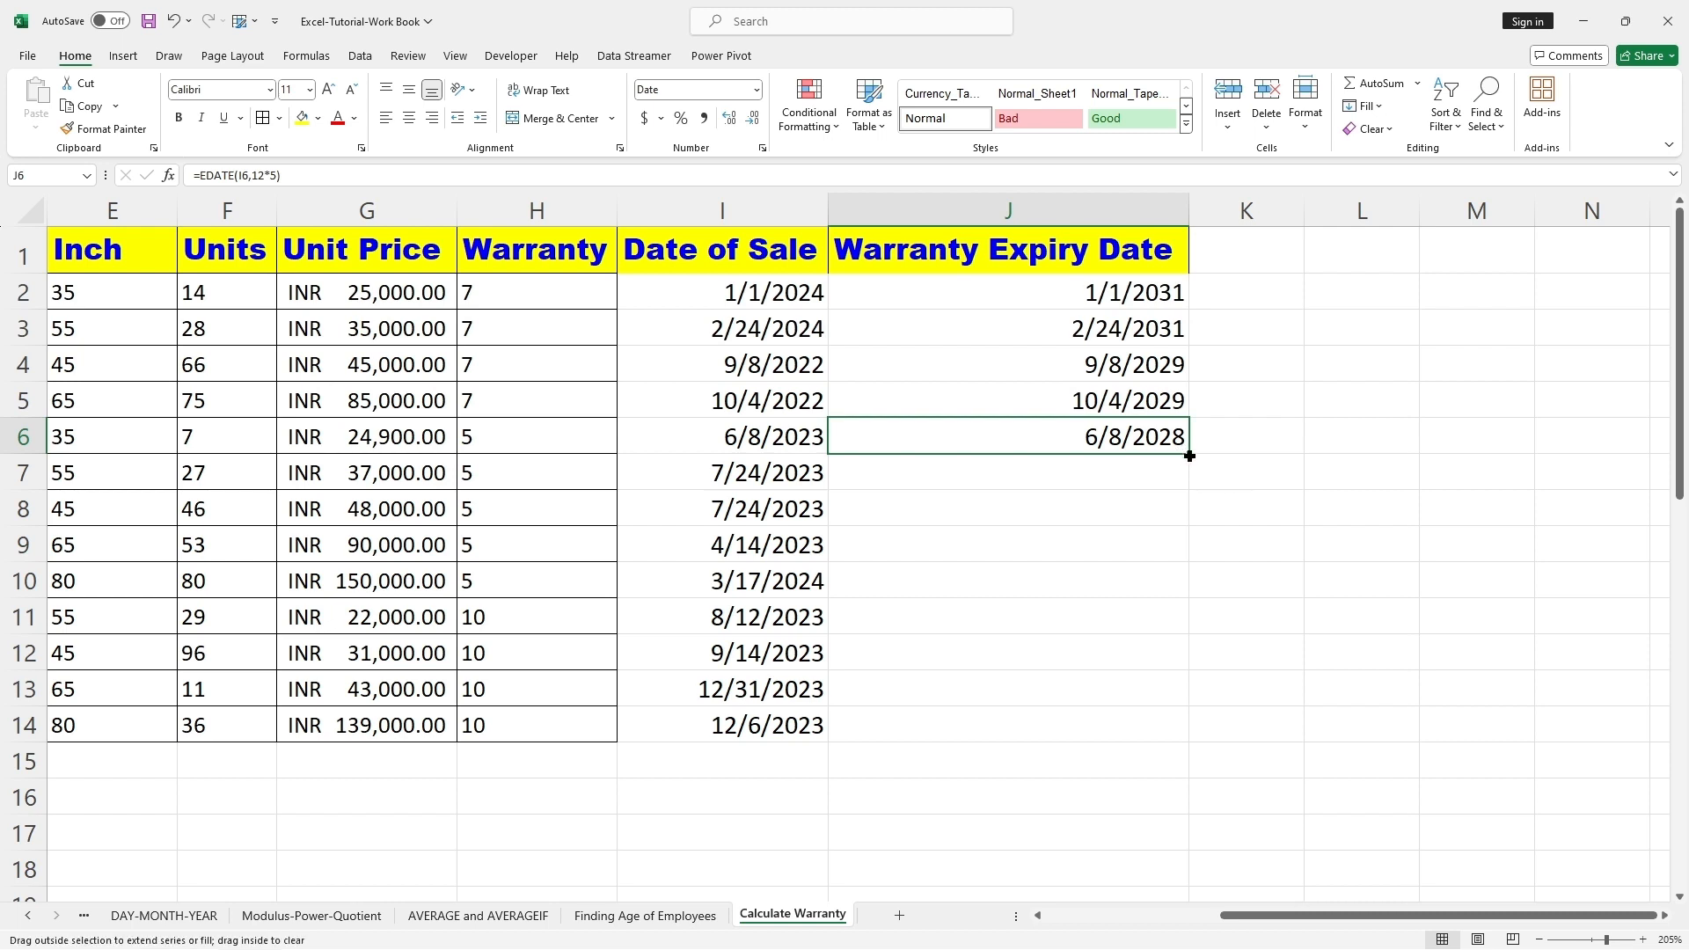
{"action": "left_click_drag", "start_coordinate": [1189, 455], "coordinate": [1213, 591]}
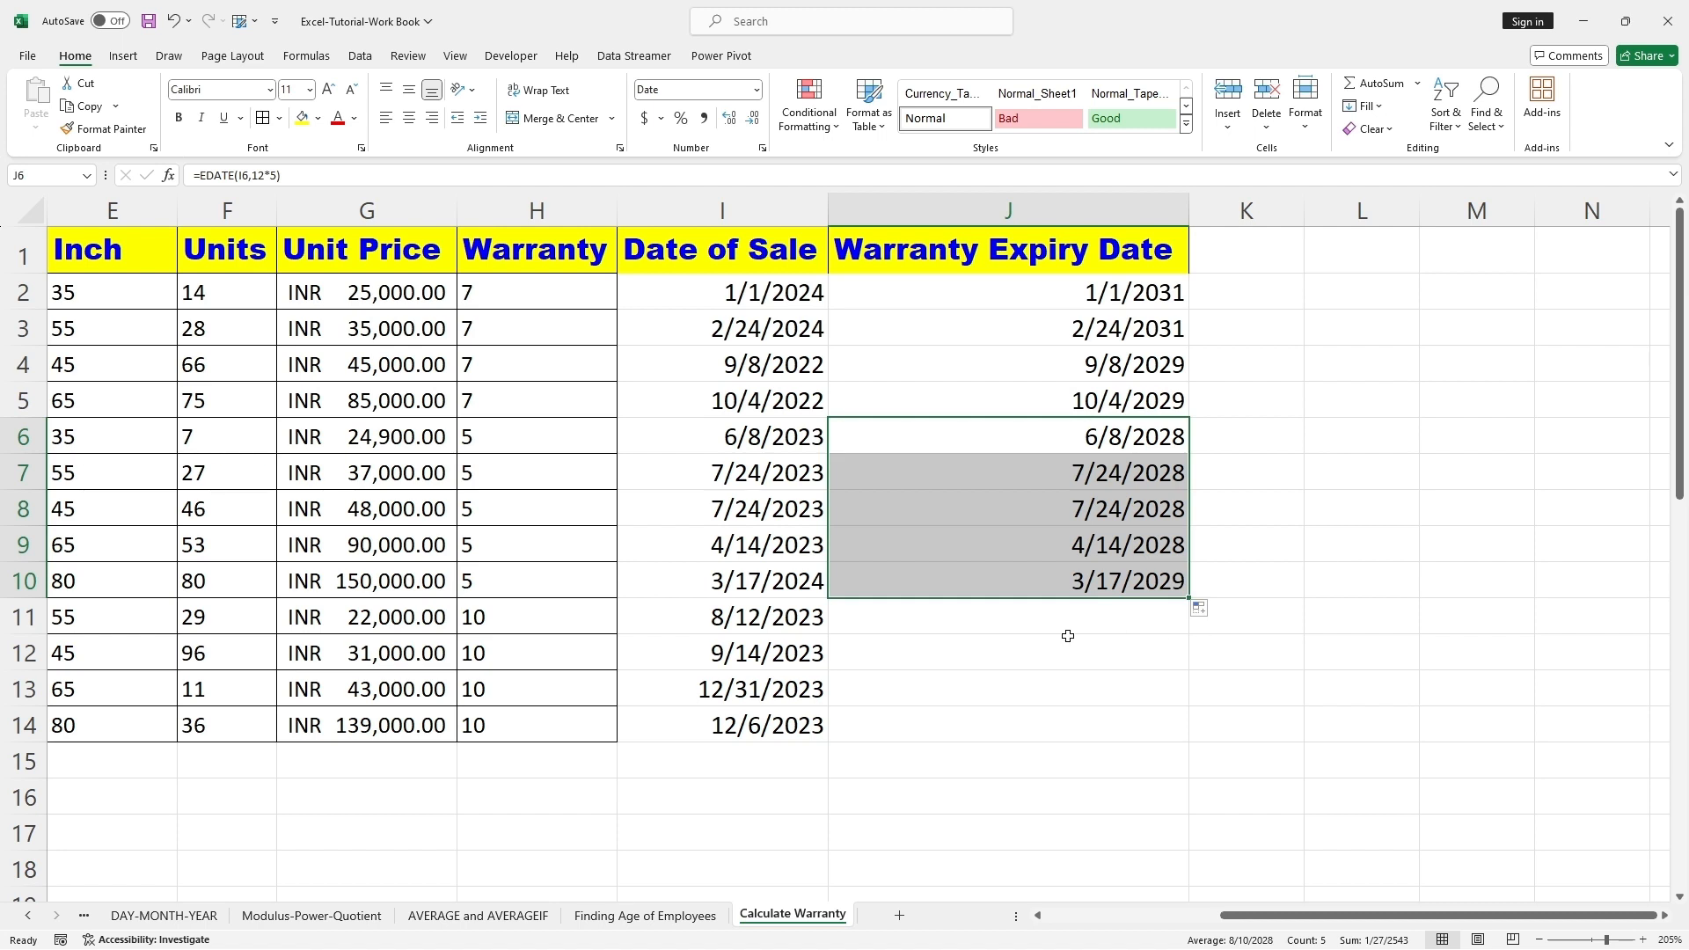
Step: Copy the expiry formula from J10 into J11 and adapt it to the 10-year warranty as =EDATE(I11,12*10)
{"action": "left_click", "coordinate": [1013, 617]}
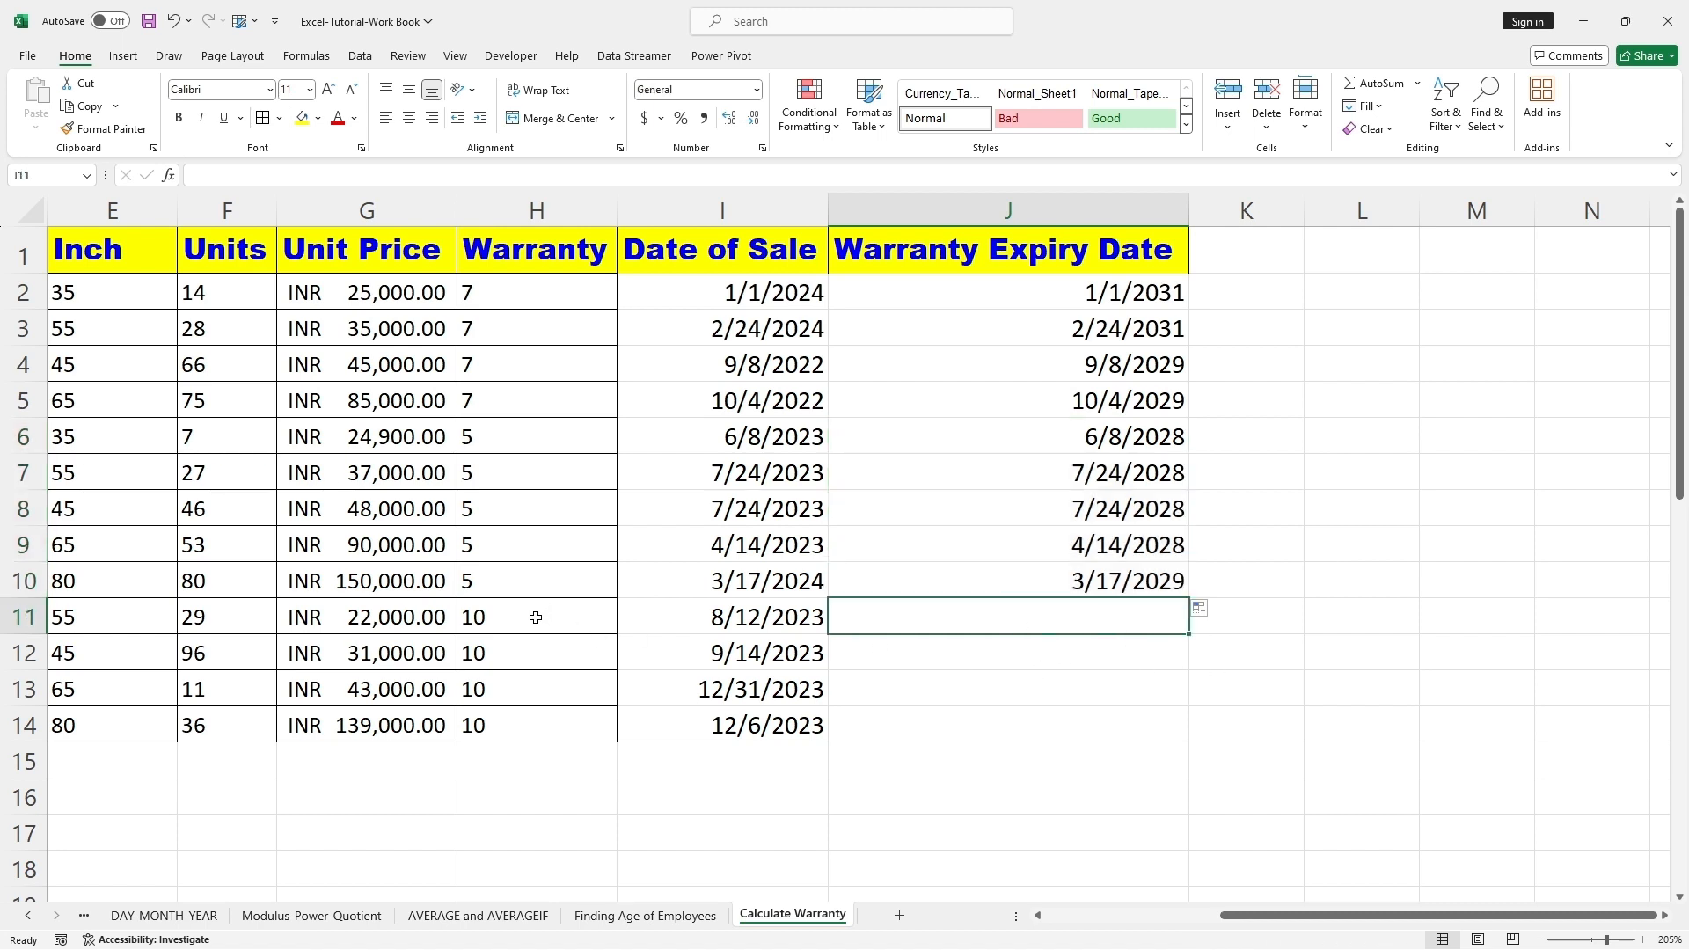
{"action": "left_click", "coordinate": [1119, 576]}
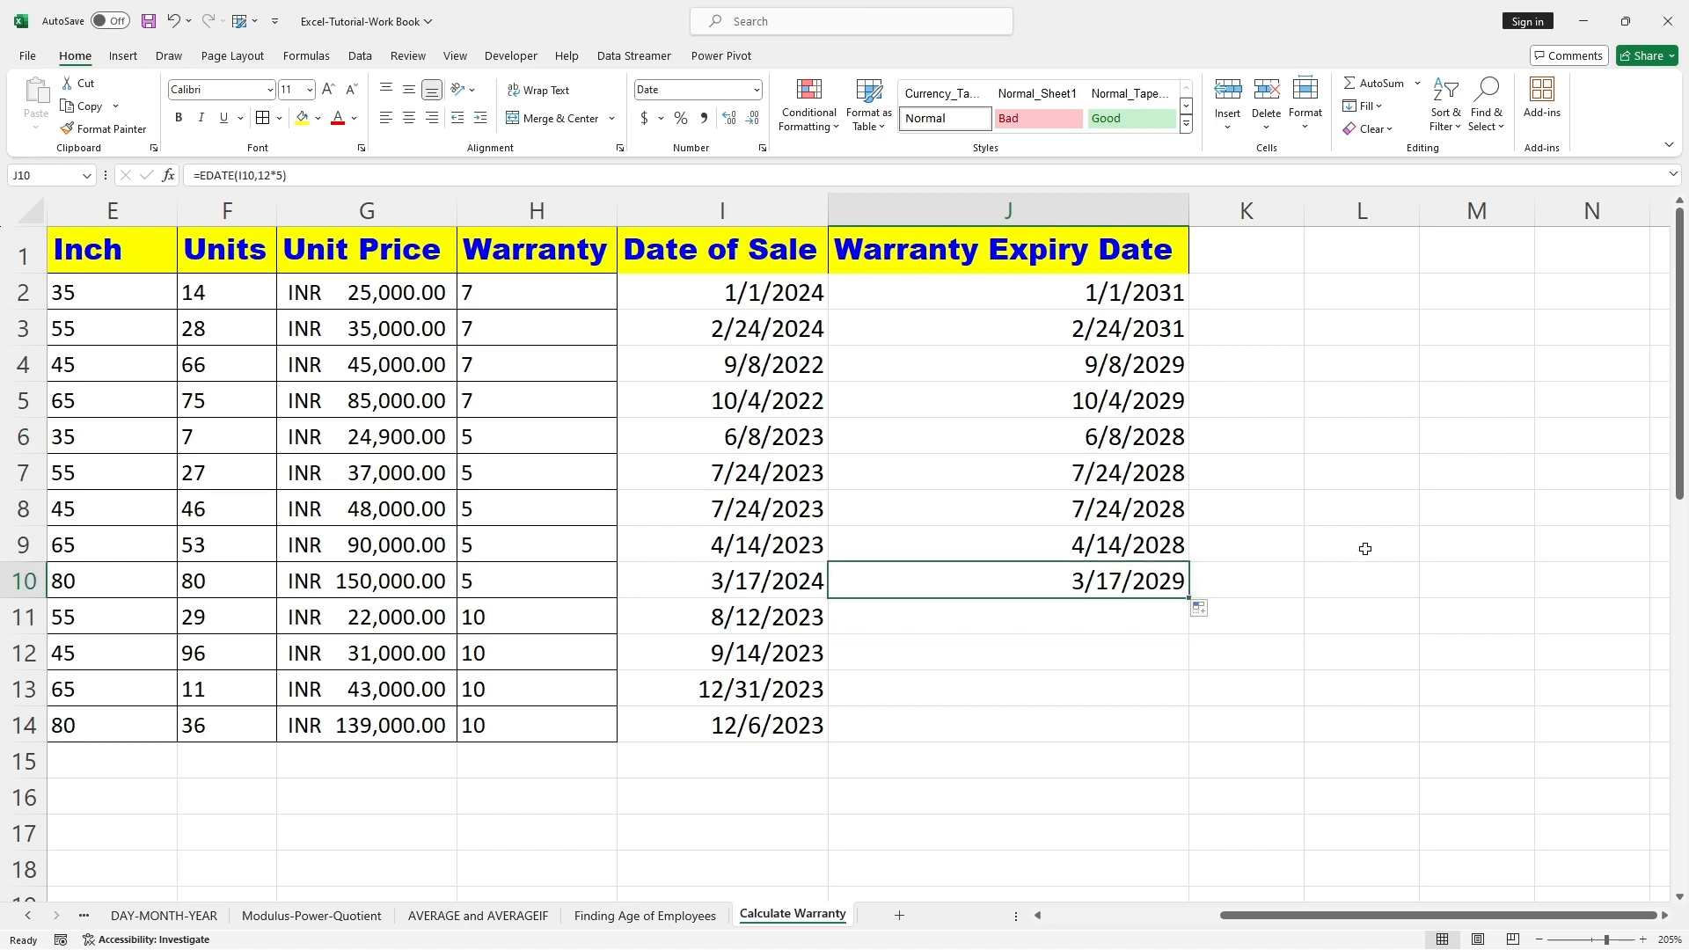
{"action": "key", "text": "ctrl+c"}
{"action": "left_click", "coordinate": [1112, 616]}
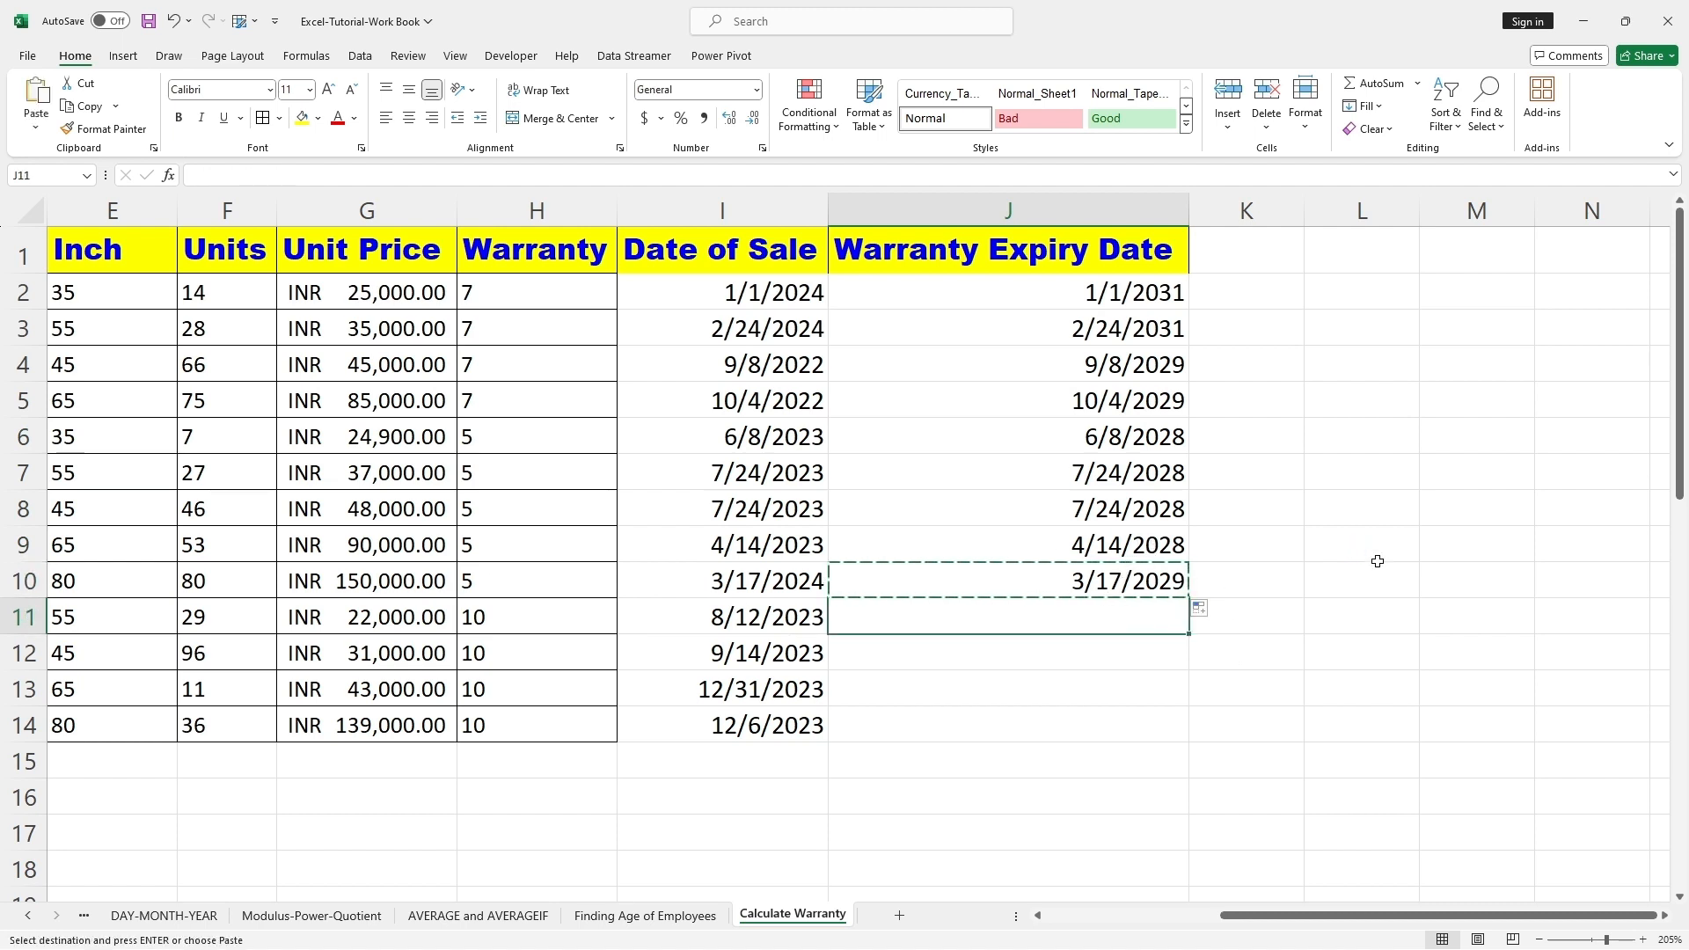
{"action": "key", "text": "ctrl+v"}
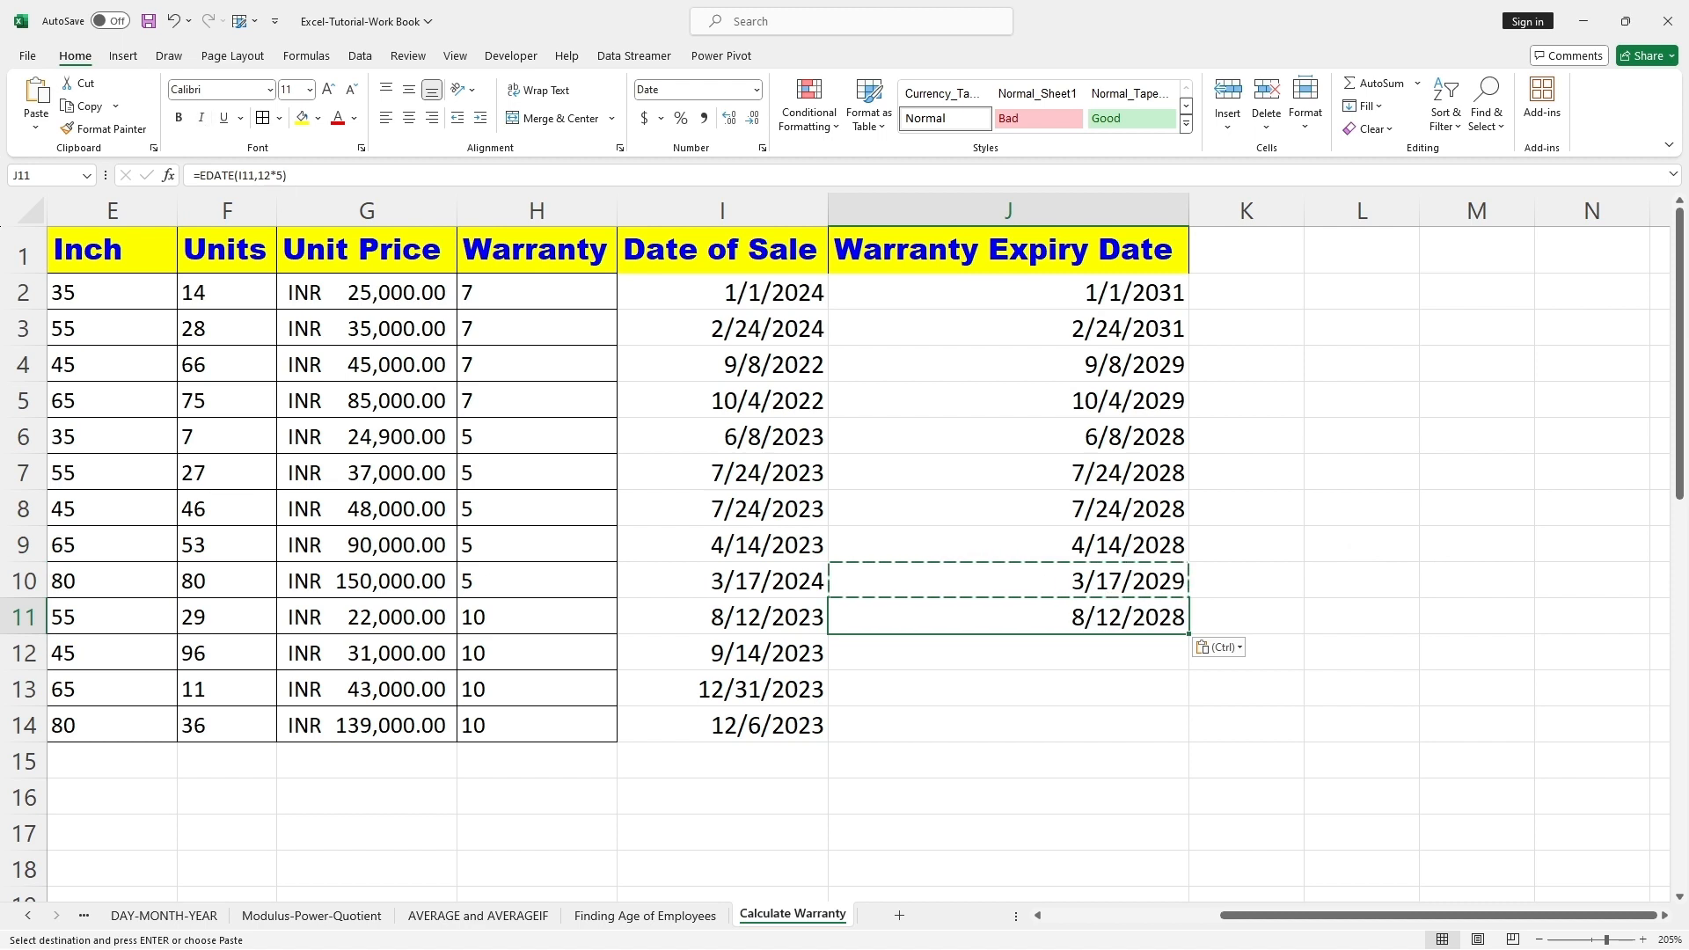
{"action": "left_click", "coordinate": [290, 175]}
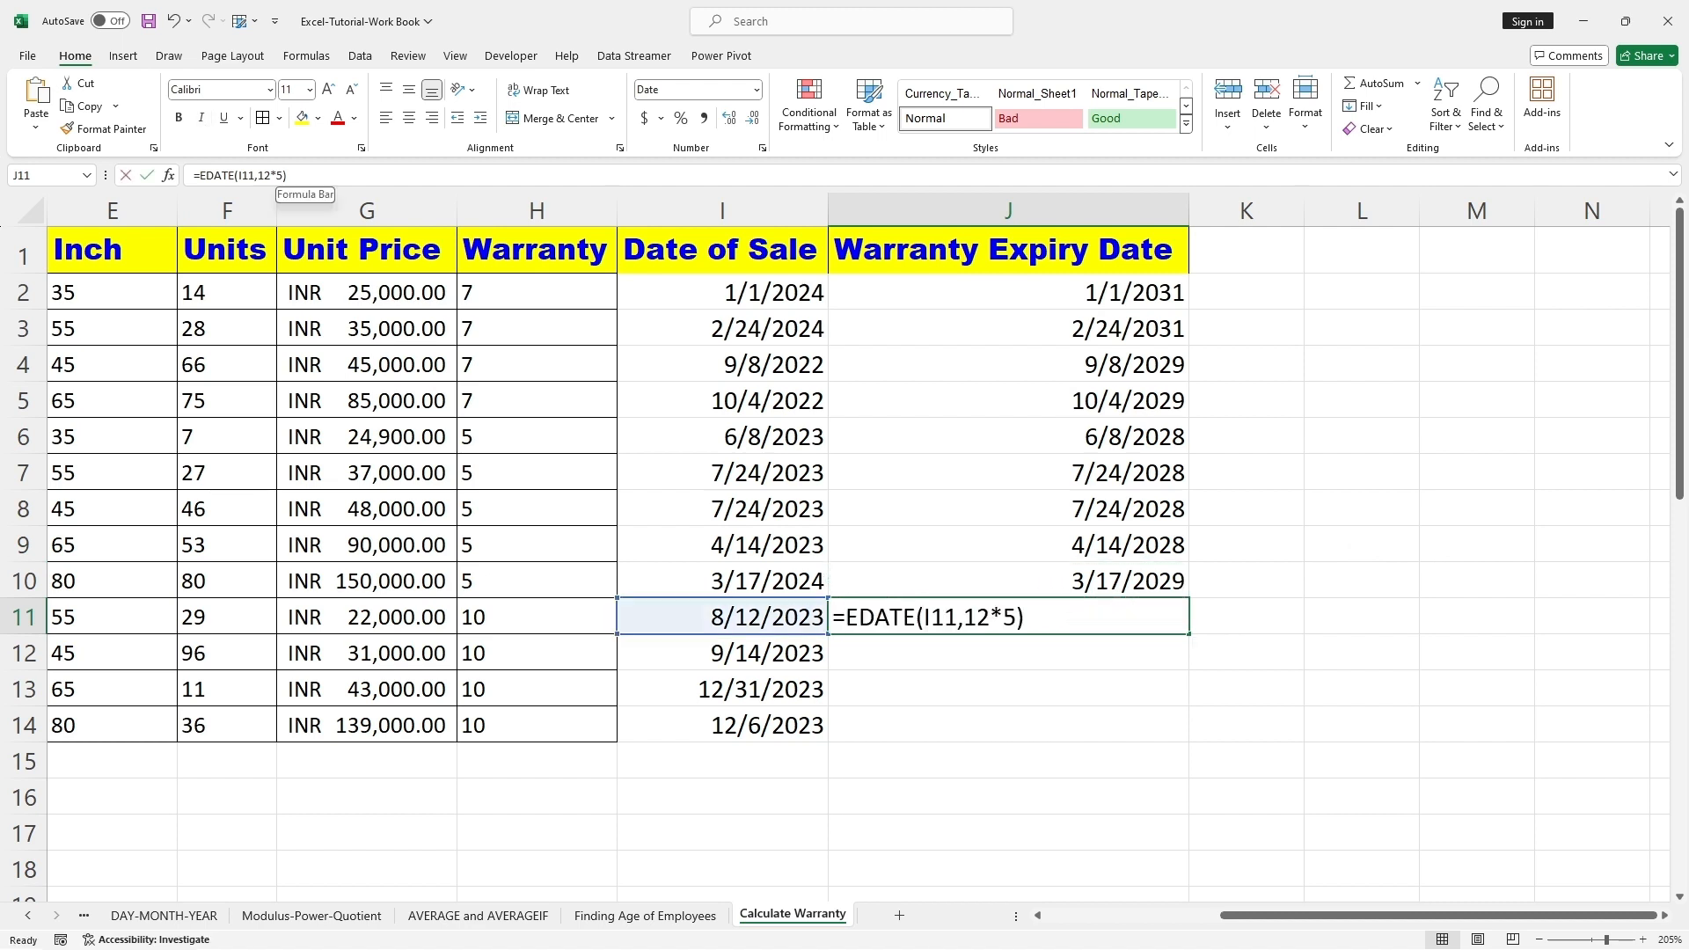
{"action": "key", "text": "BackSpace"}
{"action": "type", "text": "10"}
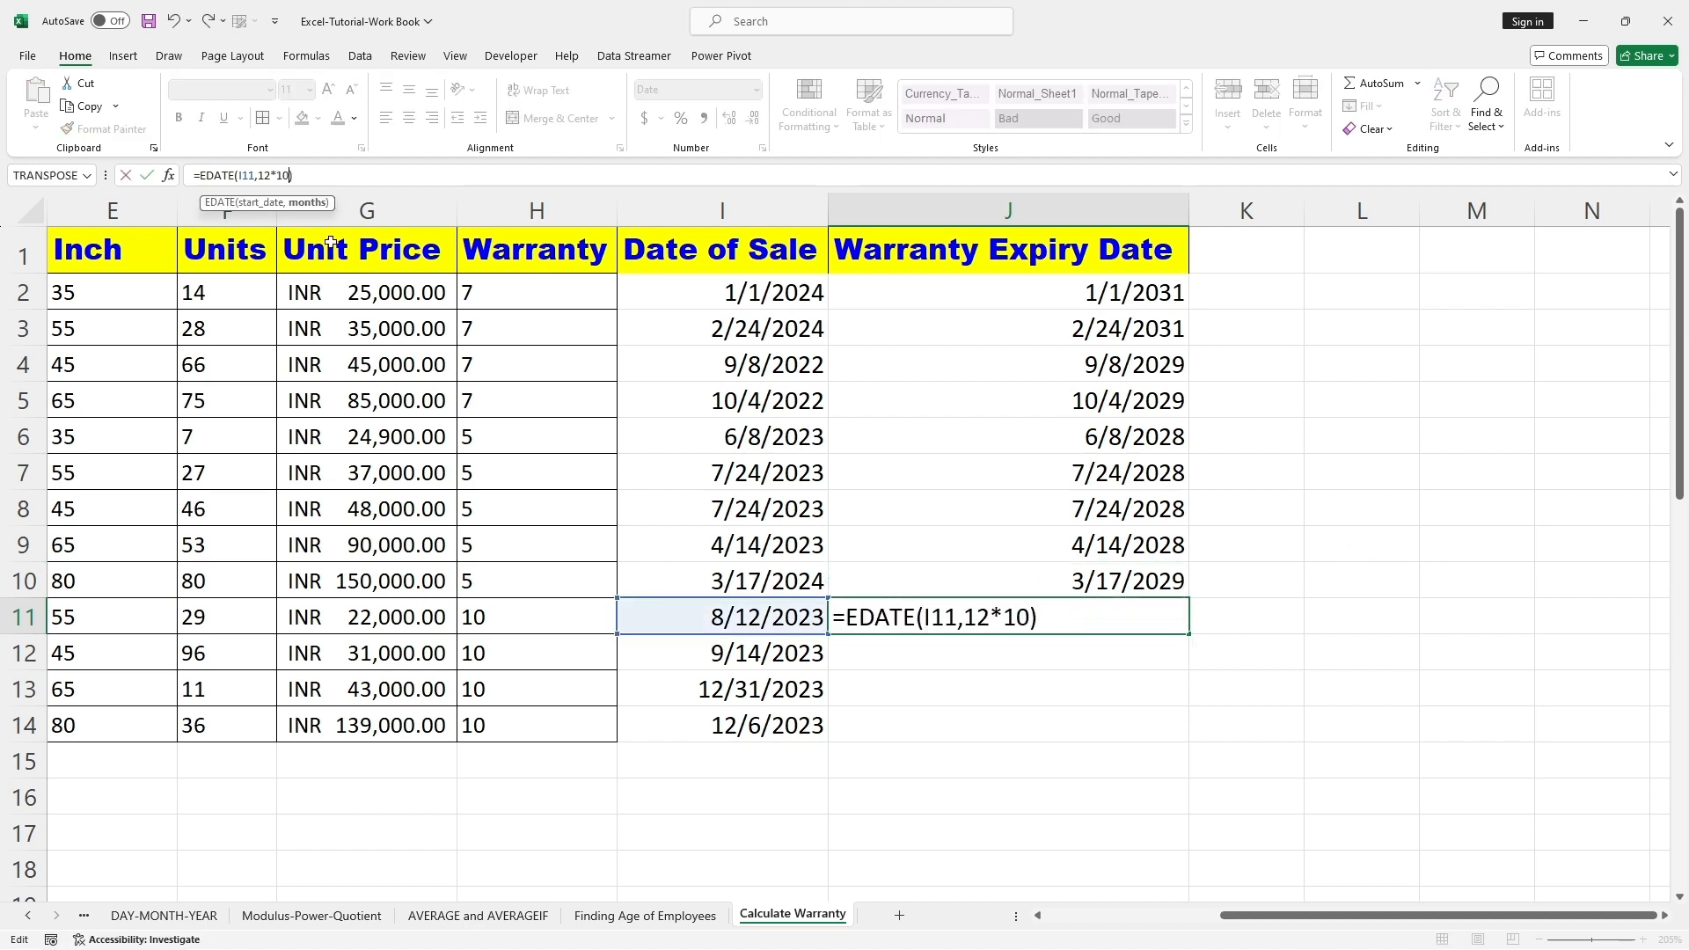
{"action": "left_click", "coordinate": [909, 721]}
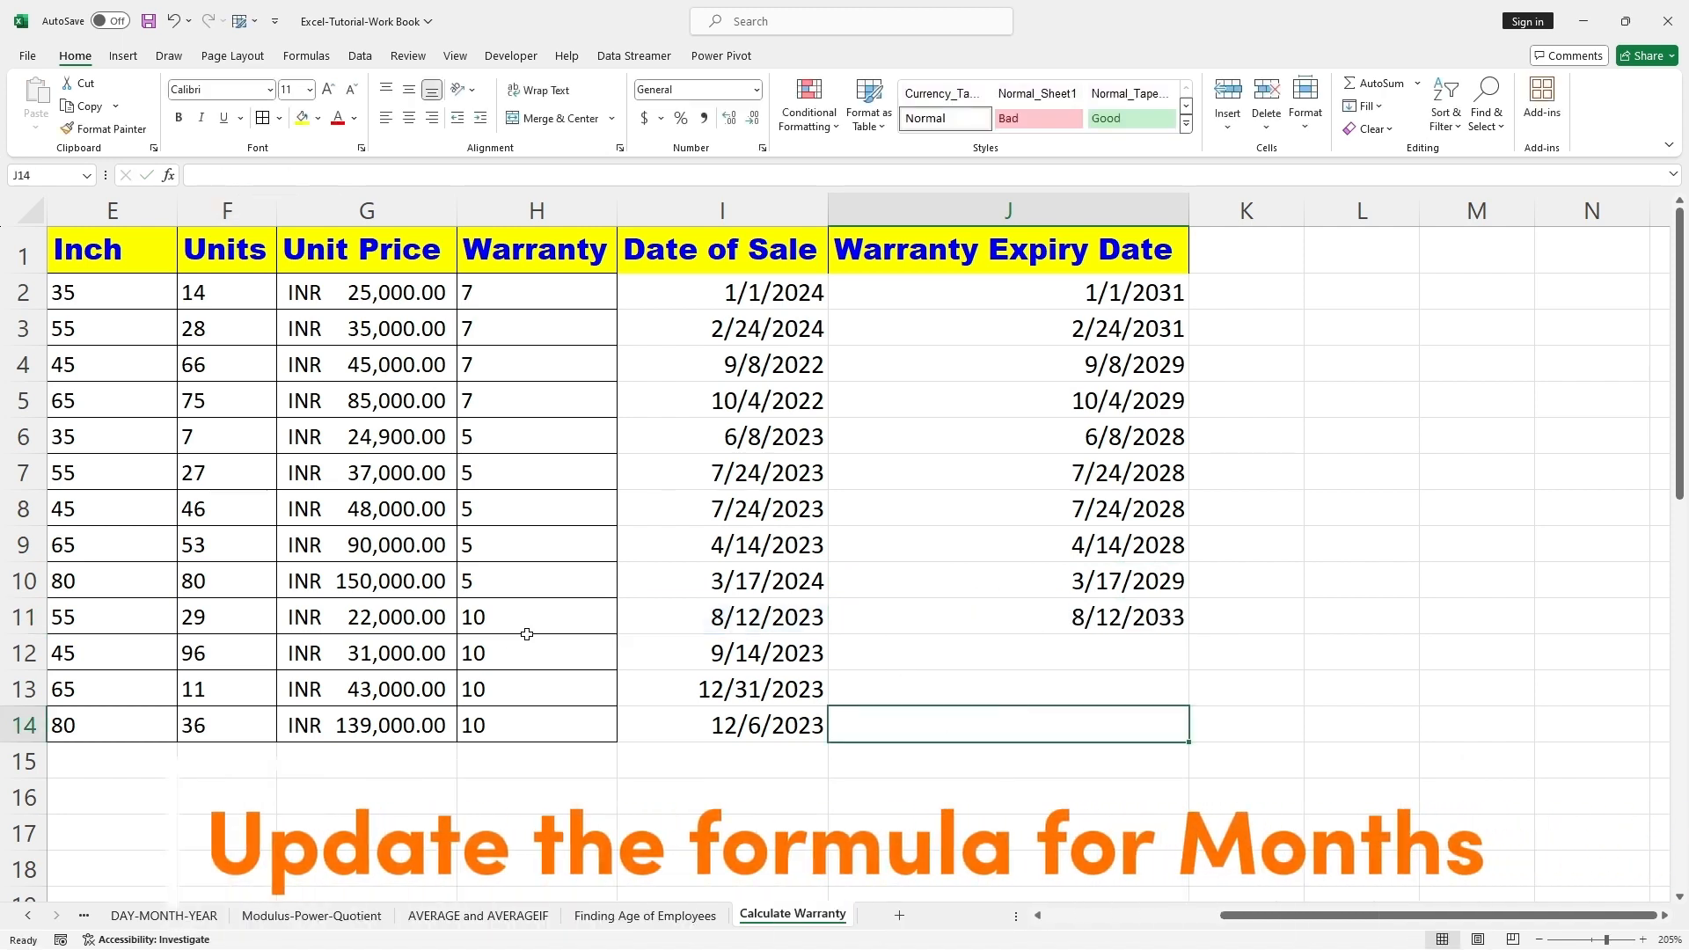
Step: Fill the 10-year expiry formula from J11 down to J14 and compare the results with the sale dates and warranty years
{"action": "left_click", "coordinate": [1183, 617]}
{"action": "left_click_drag", "start_coordinate": [1188, 634], "coordinate": [1189, 743]}
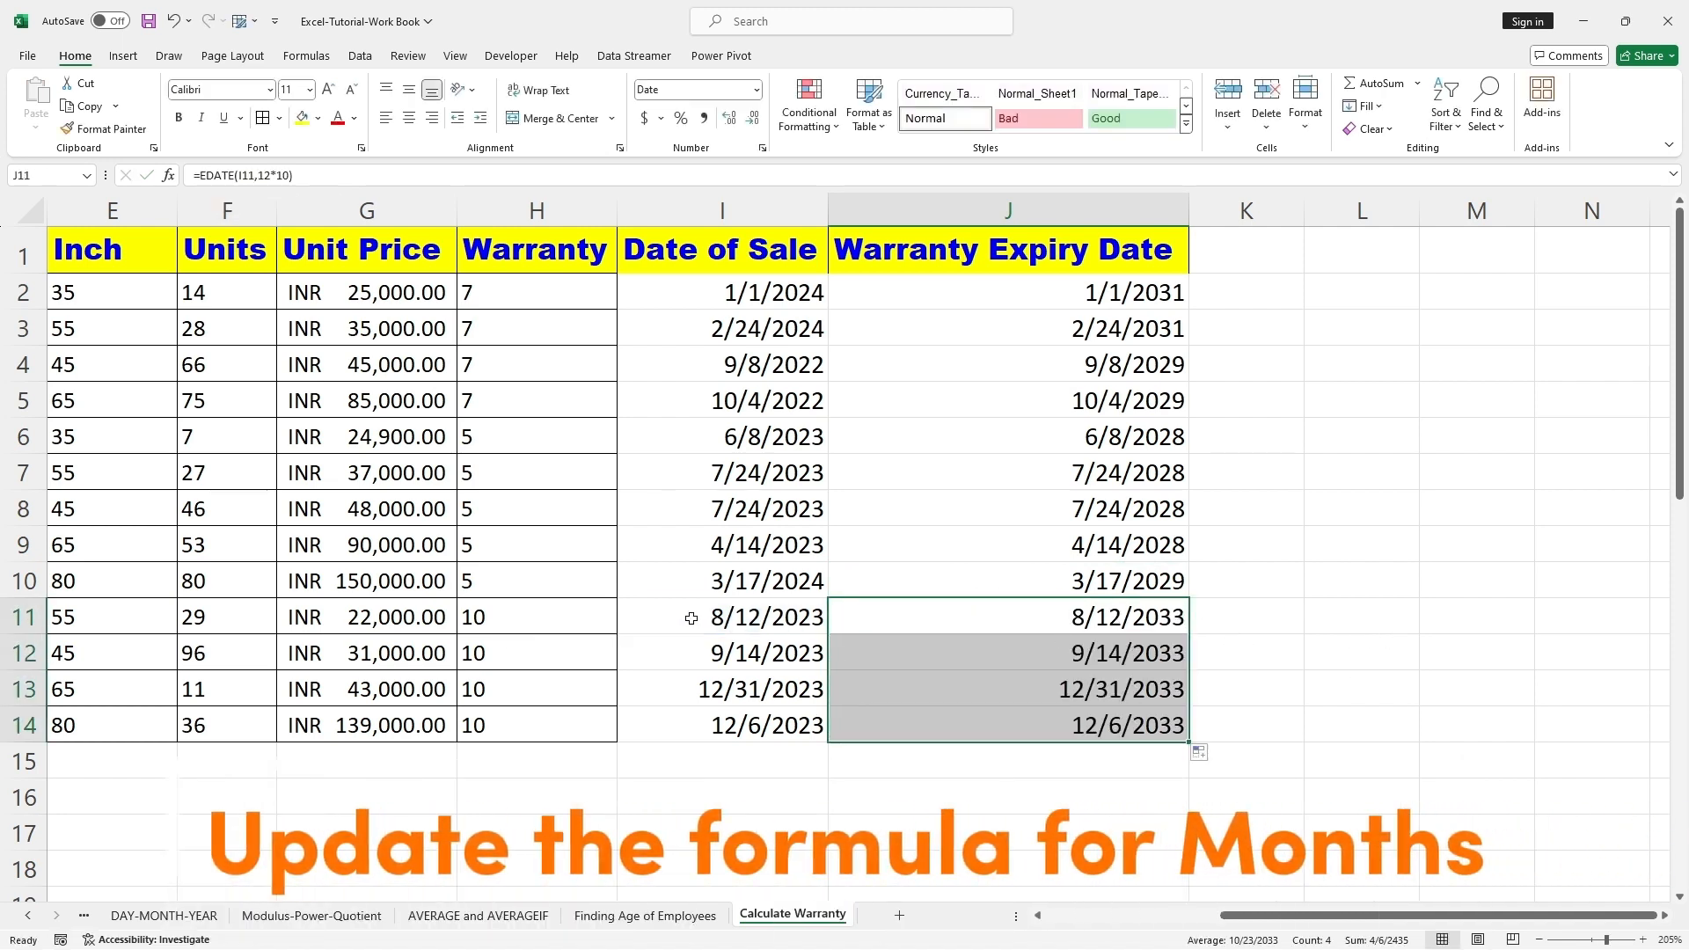
{"action": "left_click", "coordinate": [719, 616]}
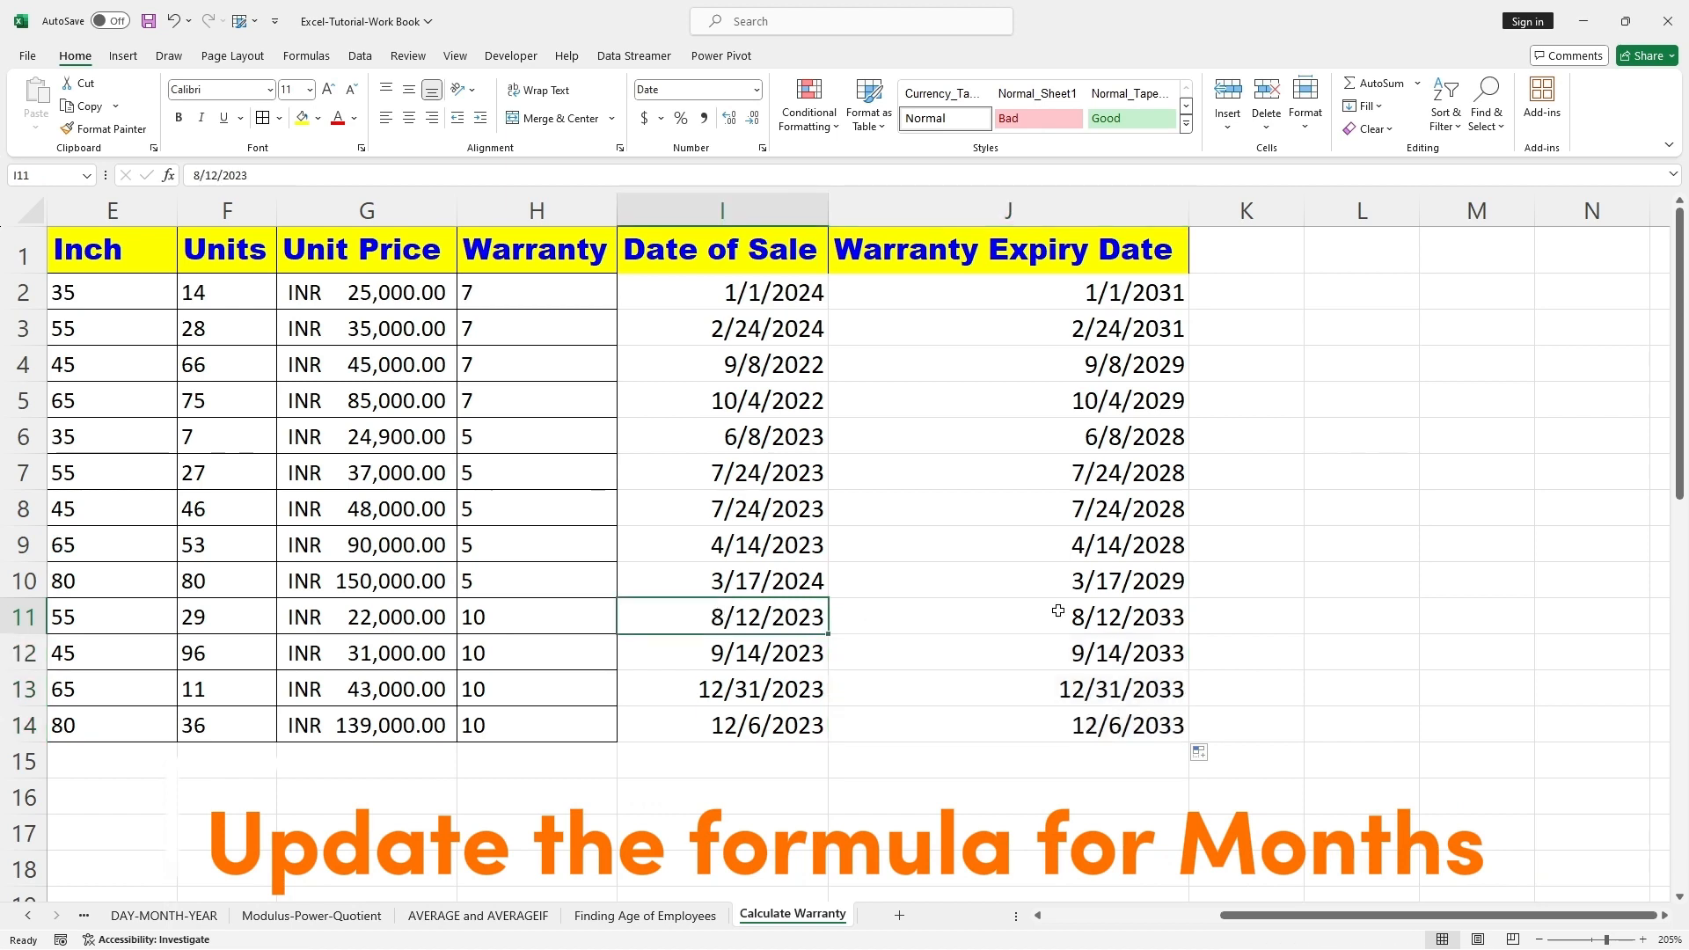
{"action": "left_click", "coordinate": [1089, 618]}
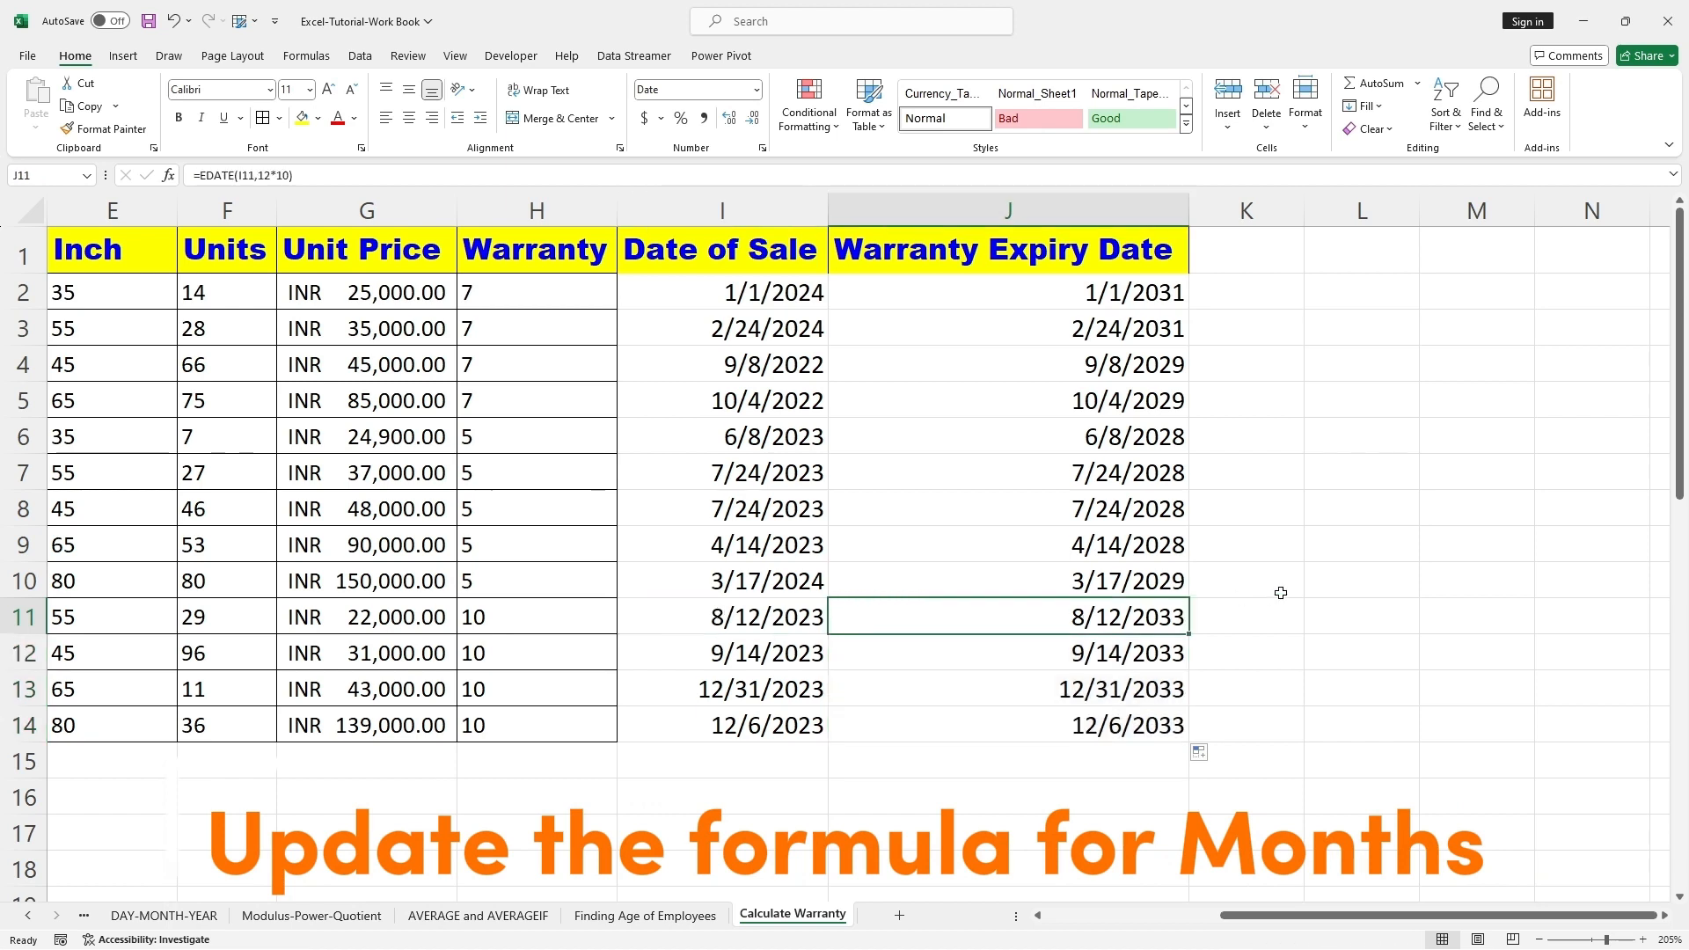
{"action": "left_click_drag", "start_coordinate": [717, 660], "coordinate": [733, 723]}
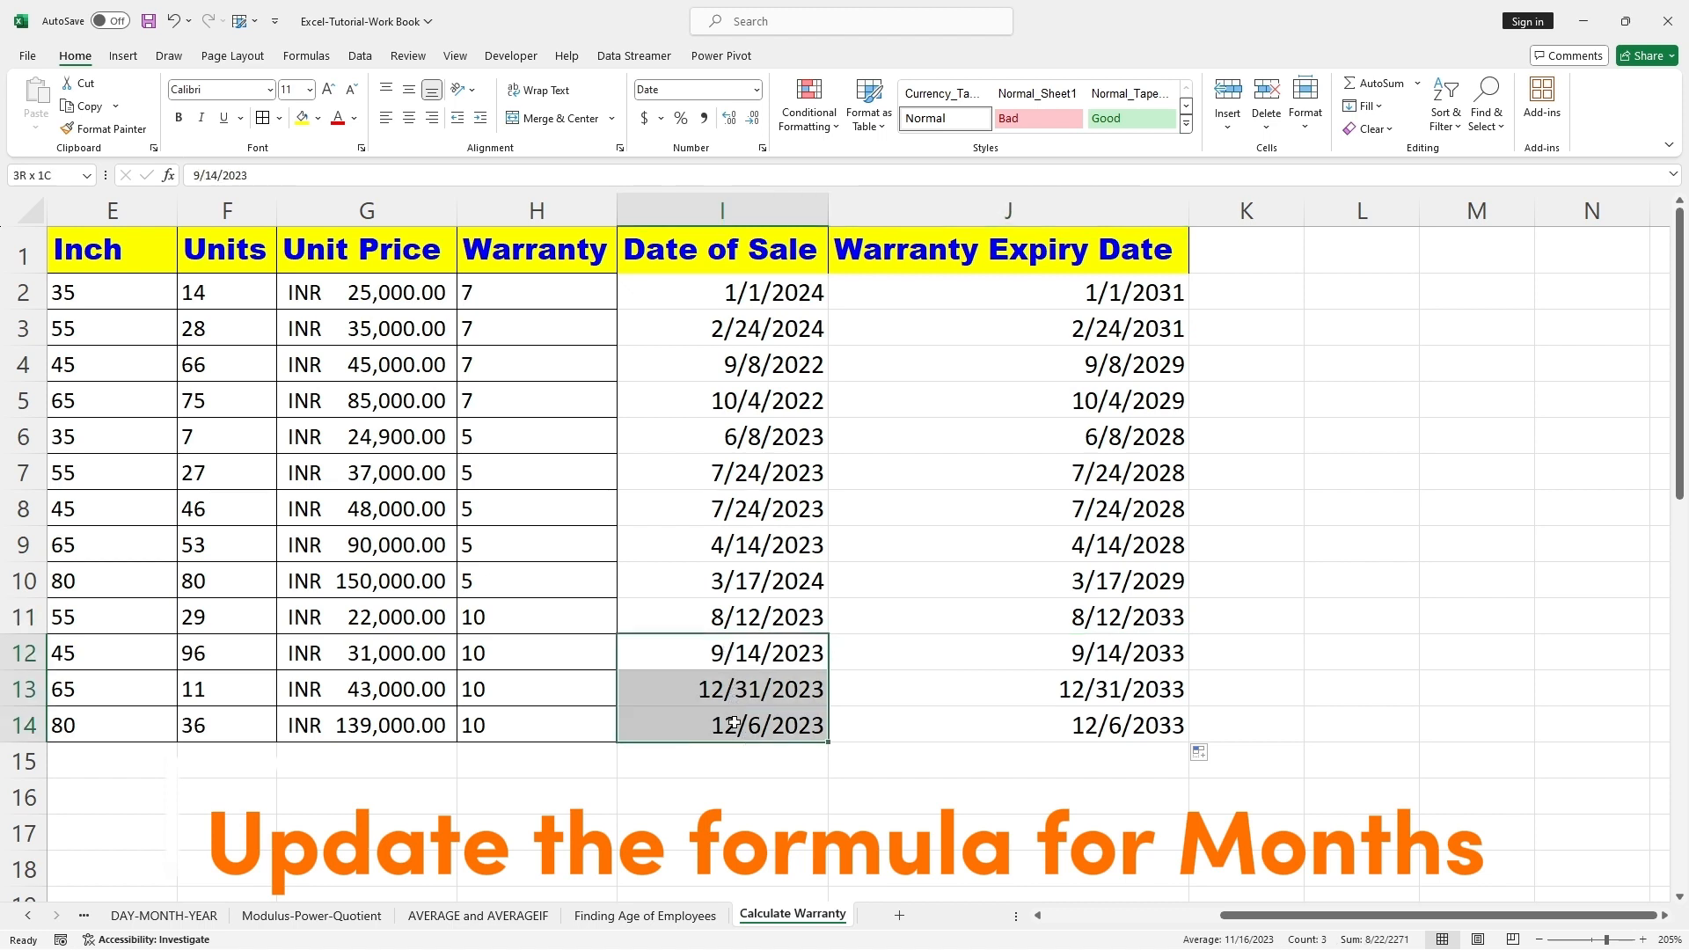
{"action": "left_click_drag", "start_coordinate": [568, 620], "coordinate": [572, 719]}
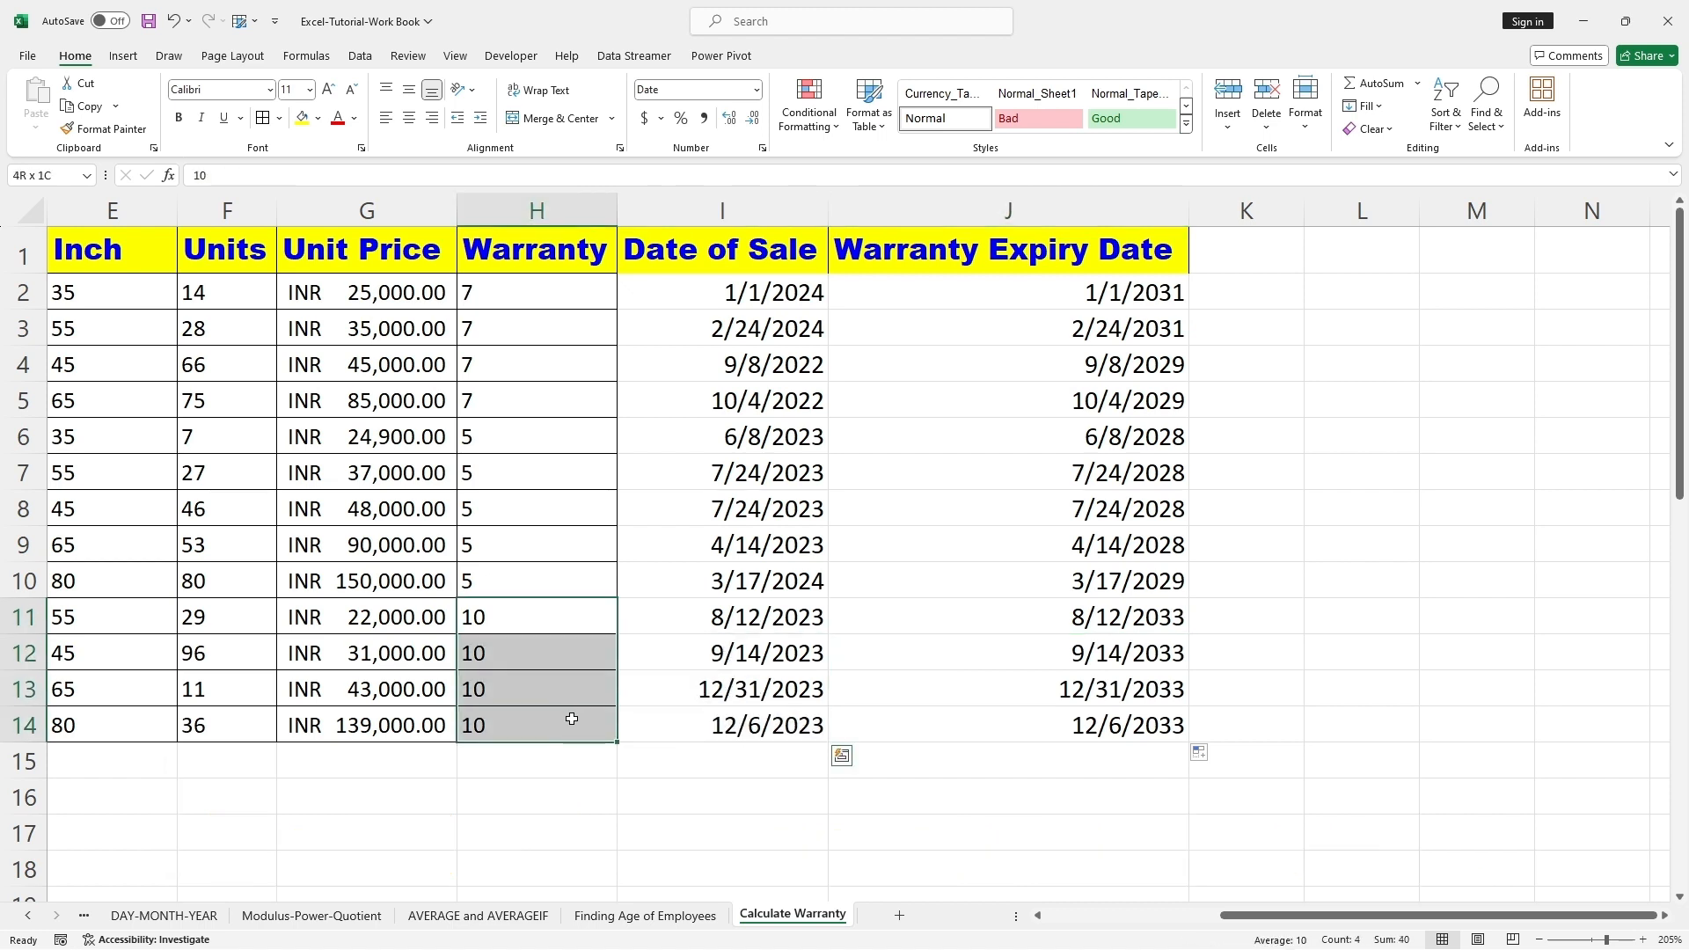
Step: Shade the sale and expiry dates of the 10-year warranty rows, I11:J14, with a light gold fill colour
{"action": "left_click_drag", "start_coordinate": [735, 616], "coordinate": [1051, 717]}
{"action": "key", "text": "ctrl+q"}
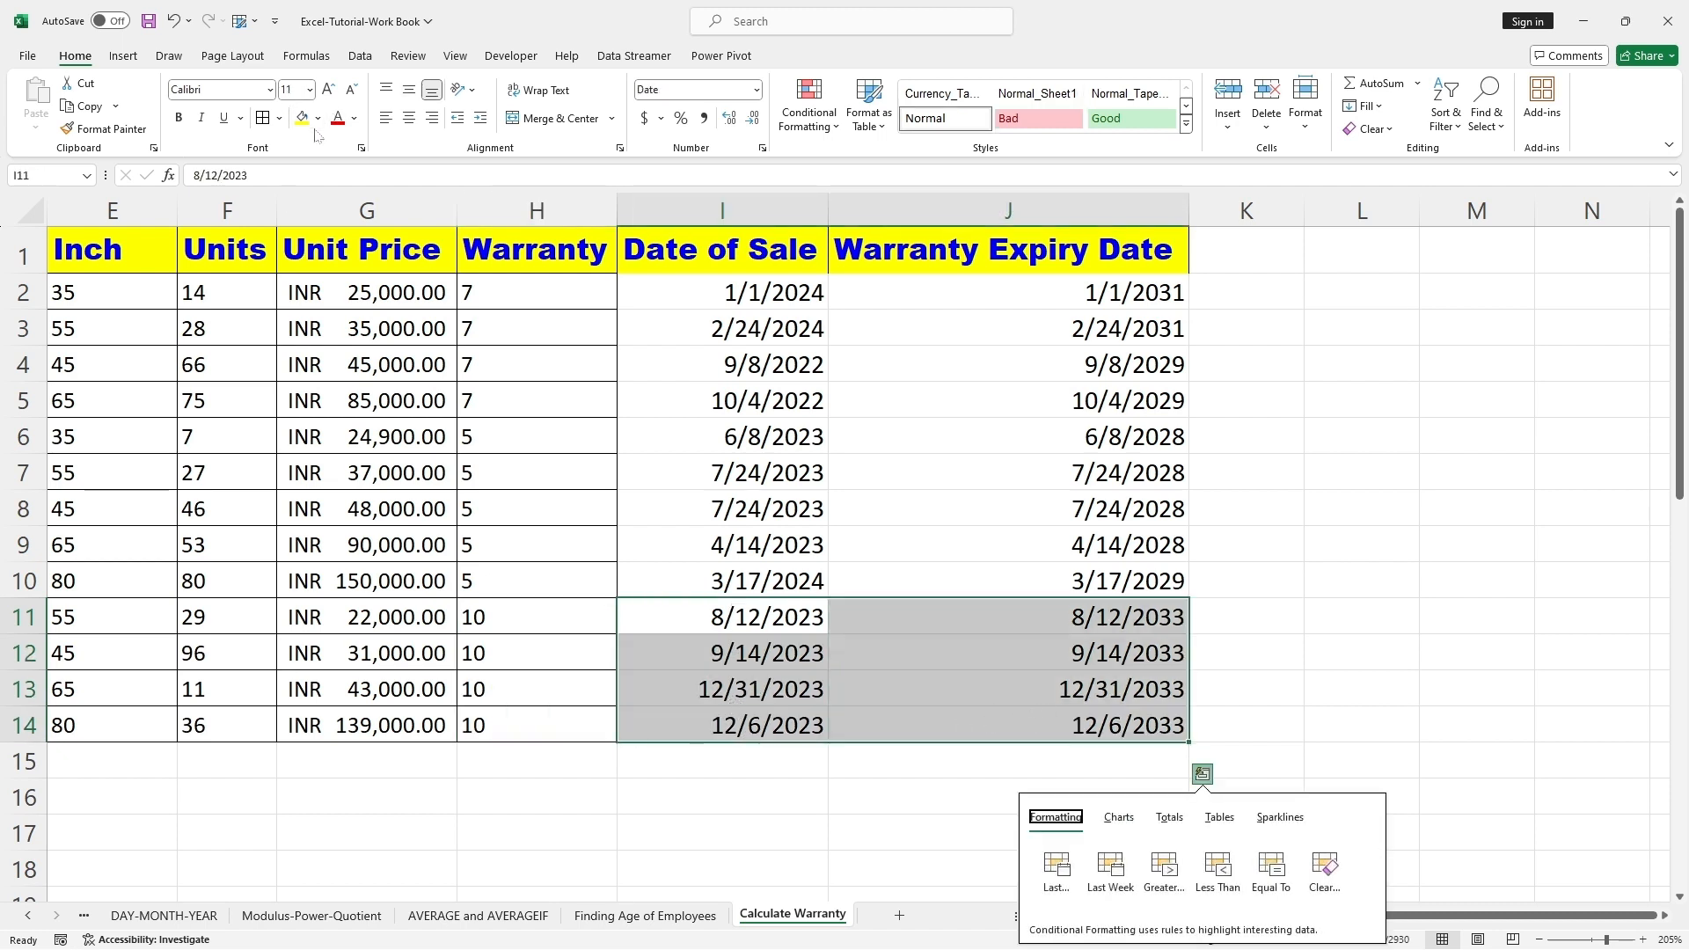
{"action": "left_click", "coordinate": [318, 118]}
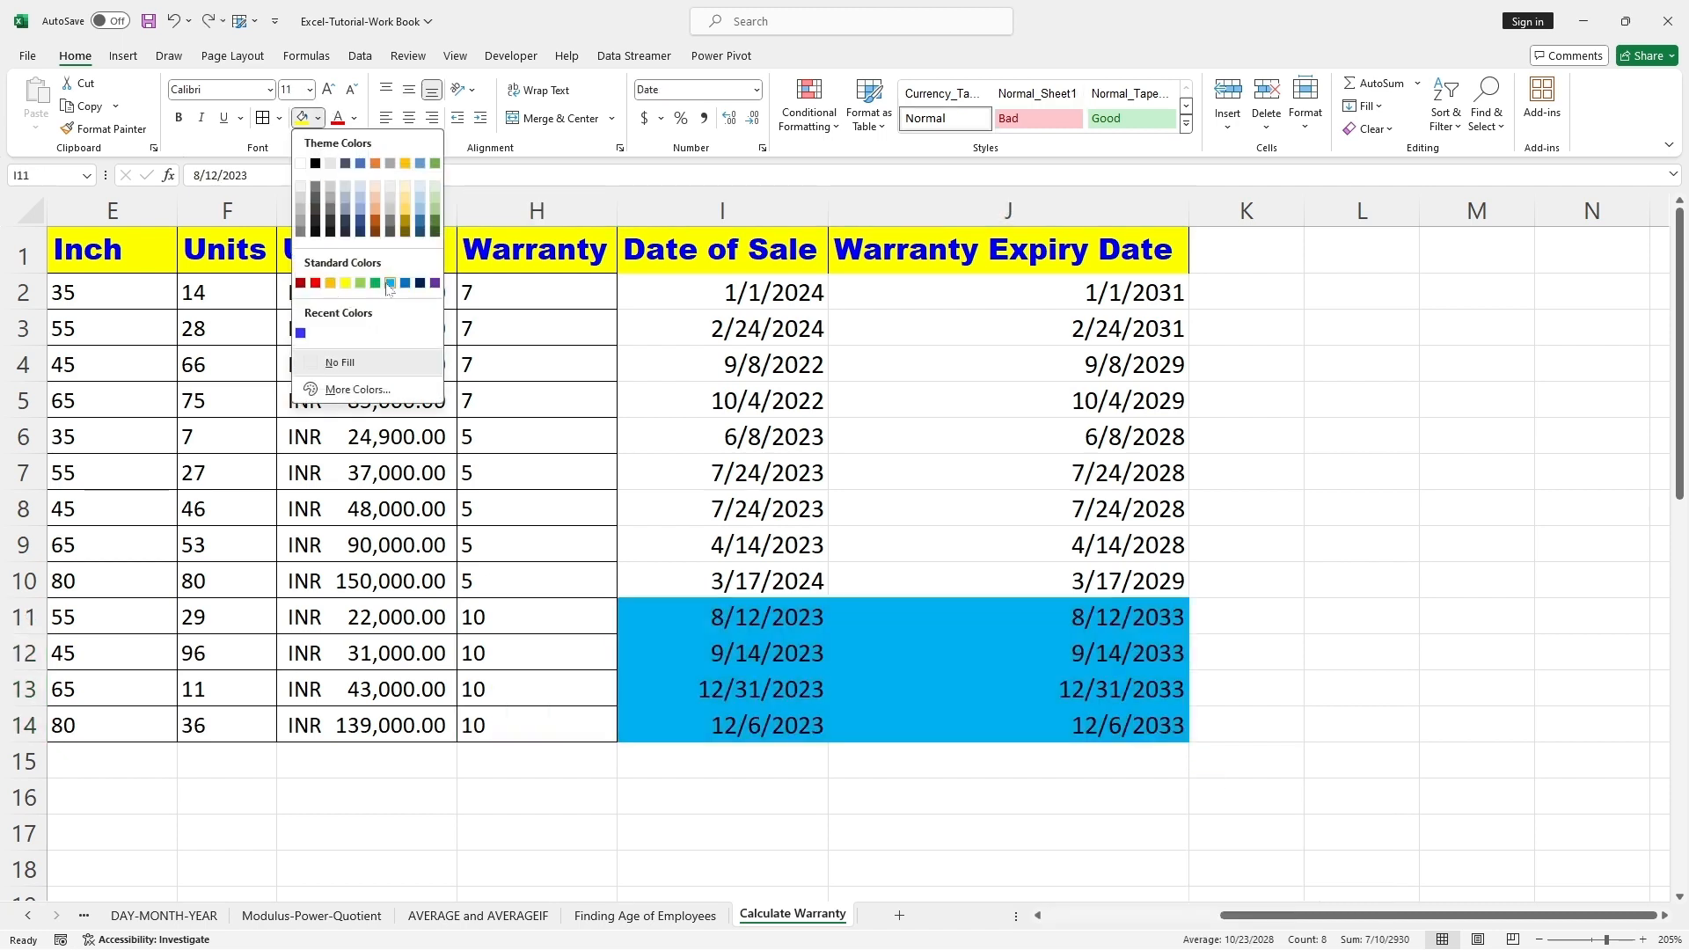
{"action": "left_click", "coordinate": [405, 211]}
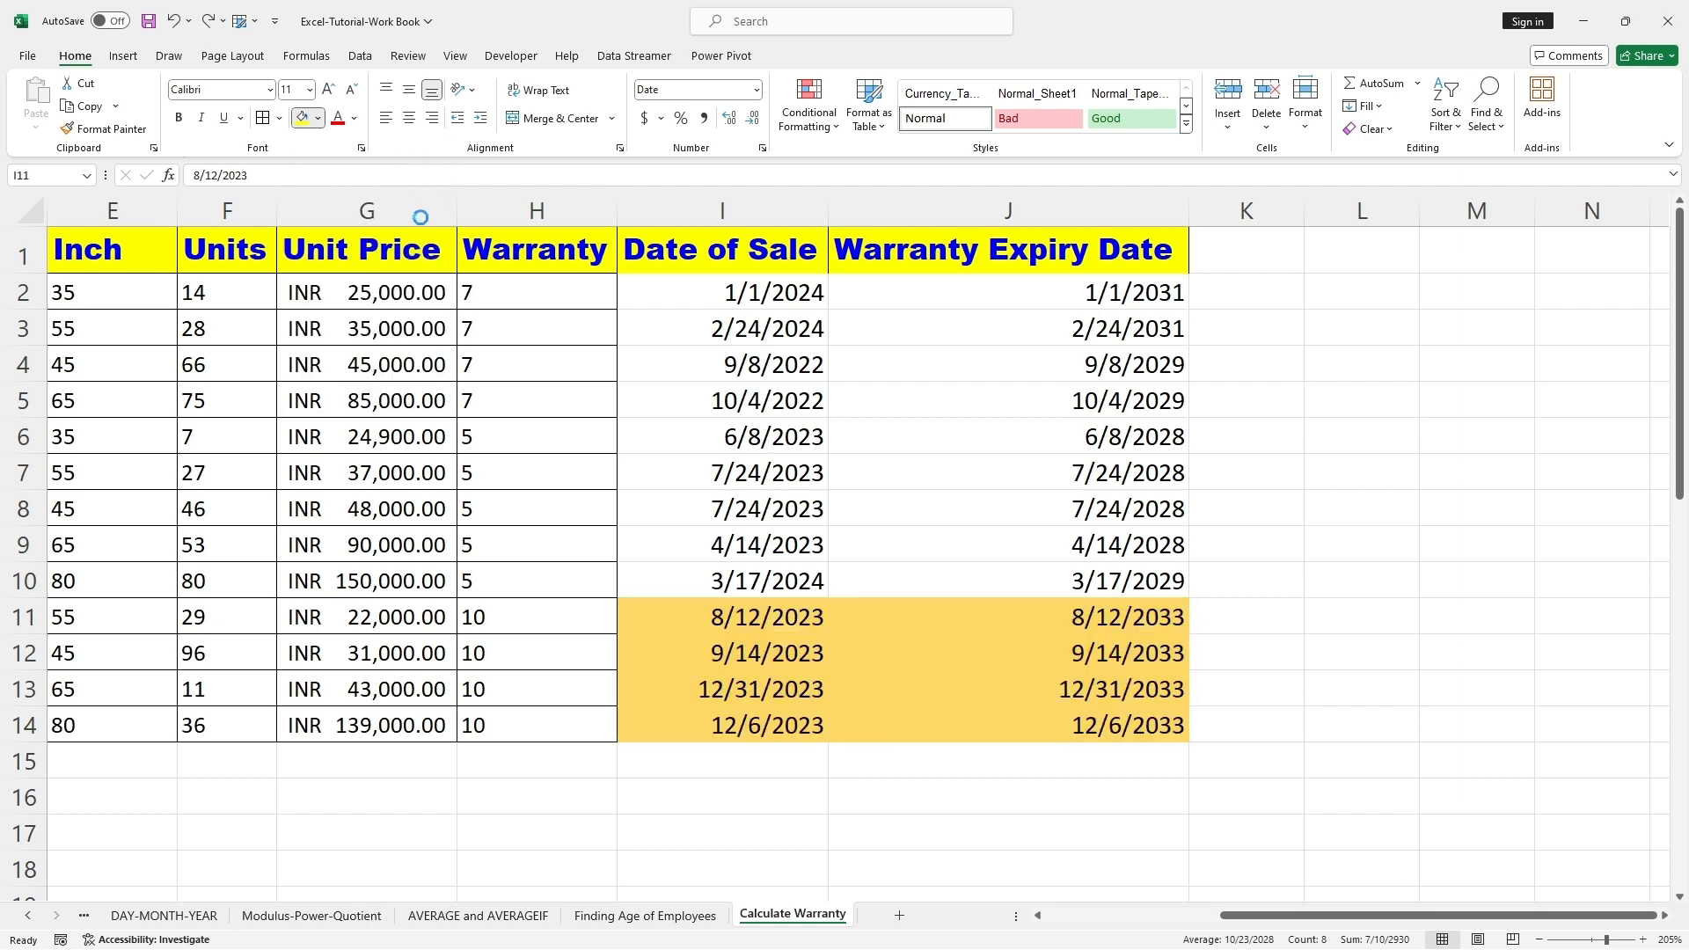
{"action": "left_click", "coordinate": [1135, 628]}
{"action": "left_click_drag", "start_coordinate": [1134, 617], "coordinate": [1135, 725]}
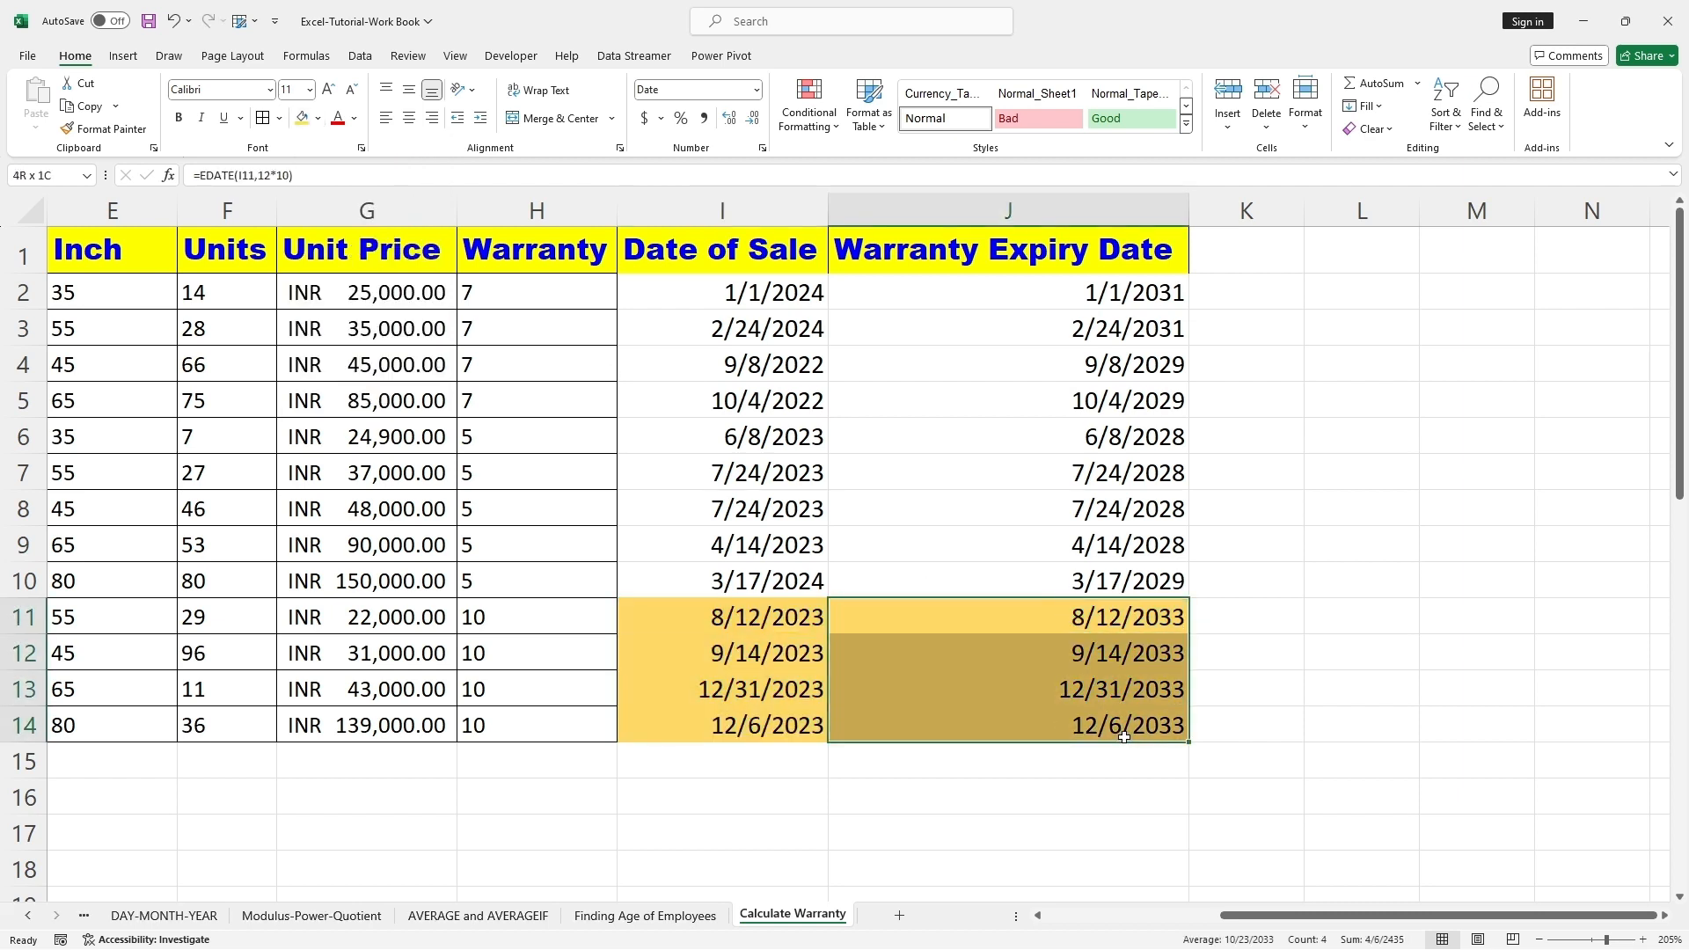
{"action": "left_click_drag", "start_coordinate": [785, 619], "coordinate": [782, 727]}
Step: Shade the sale and expiry dates of the 5-year warranty rows, I6:J10, with a light green fill colour
{"action": "left_click_drag", "start_coordinate": [686, 442], "coordinate": [1088, 575]}
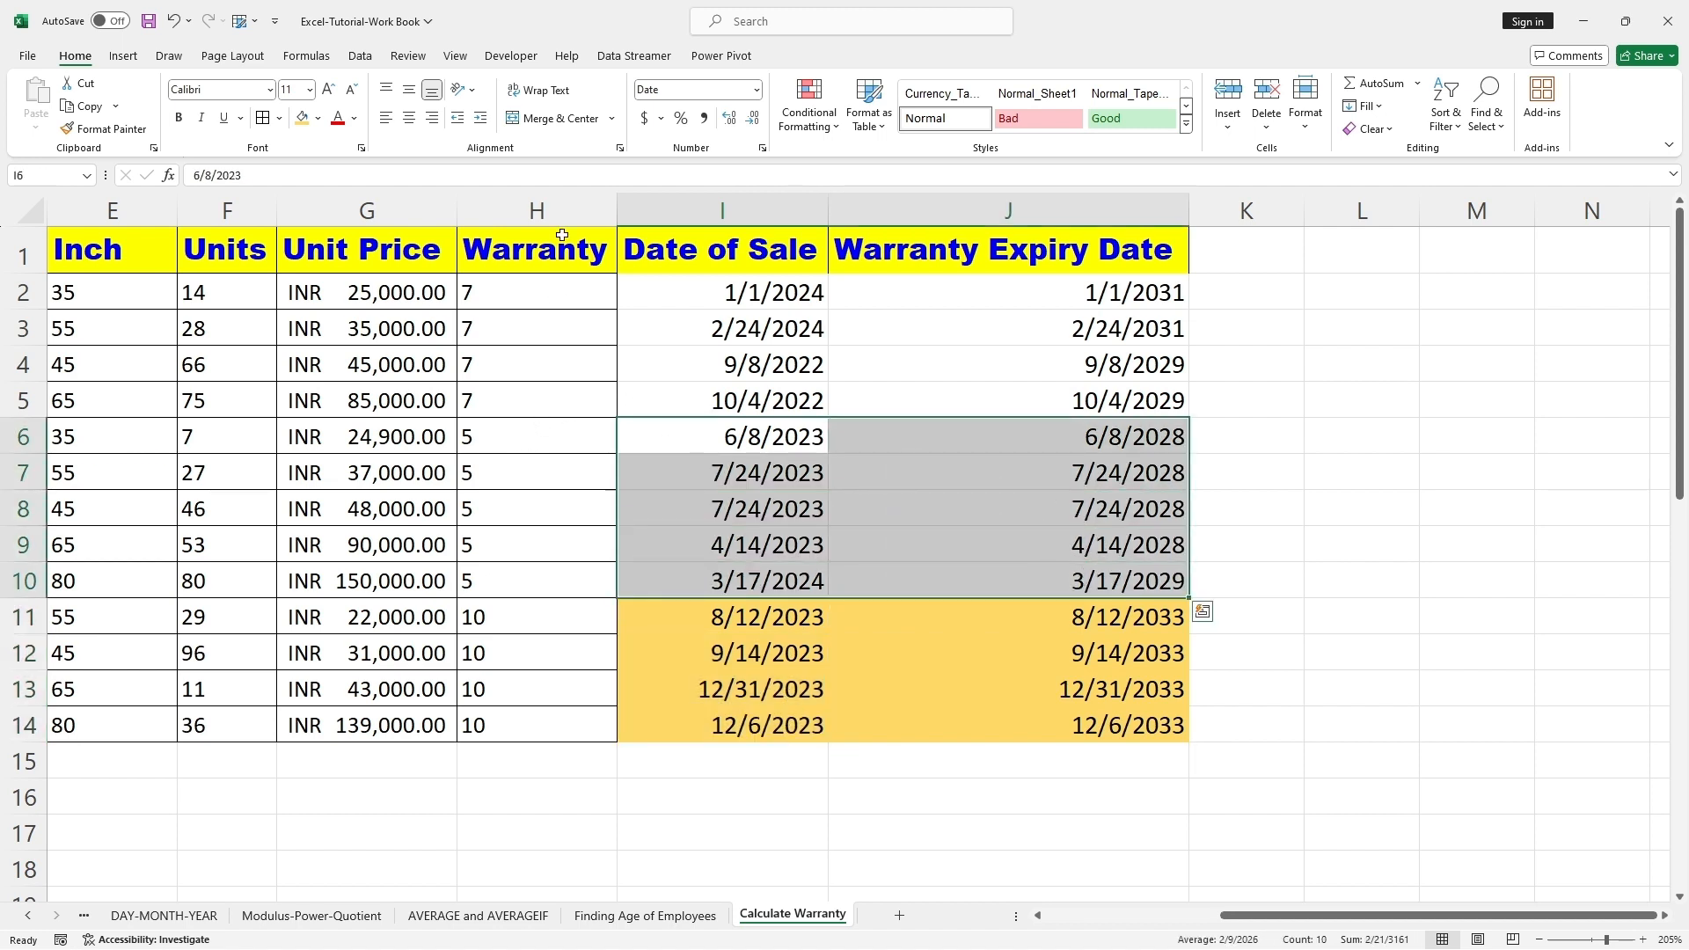
{"action": "left_click", "coordinate": [320, 120]}
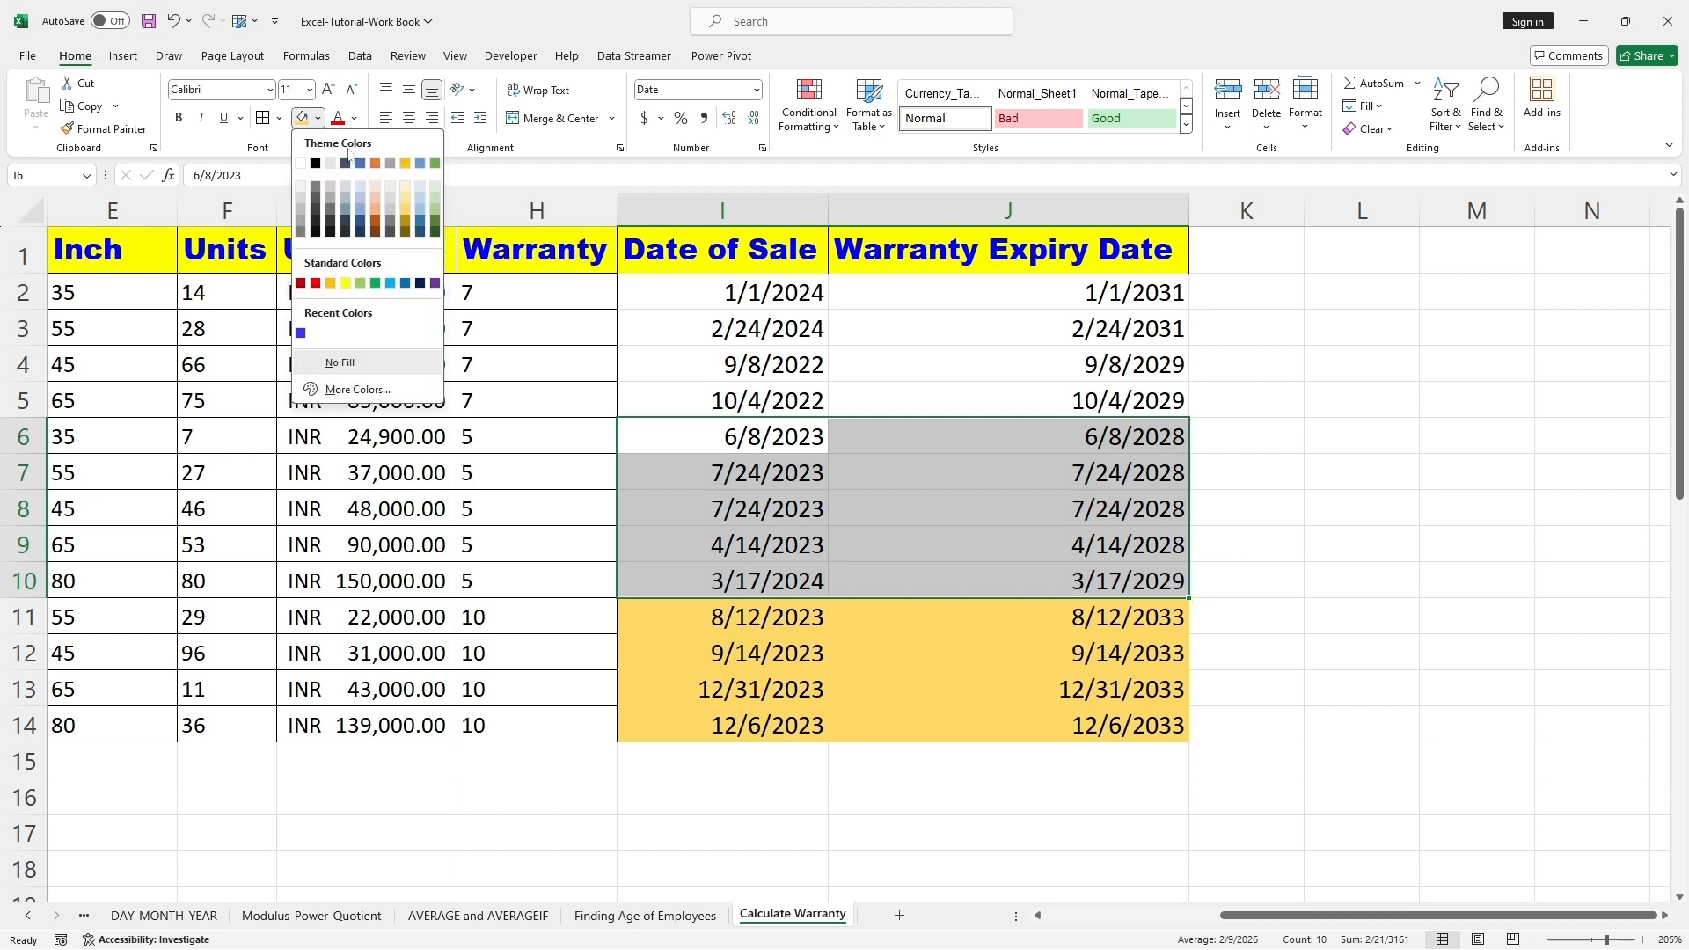
{"action": "left_click", "coordinate": [438, 196]}
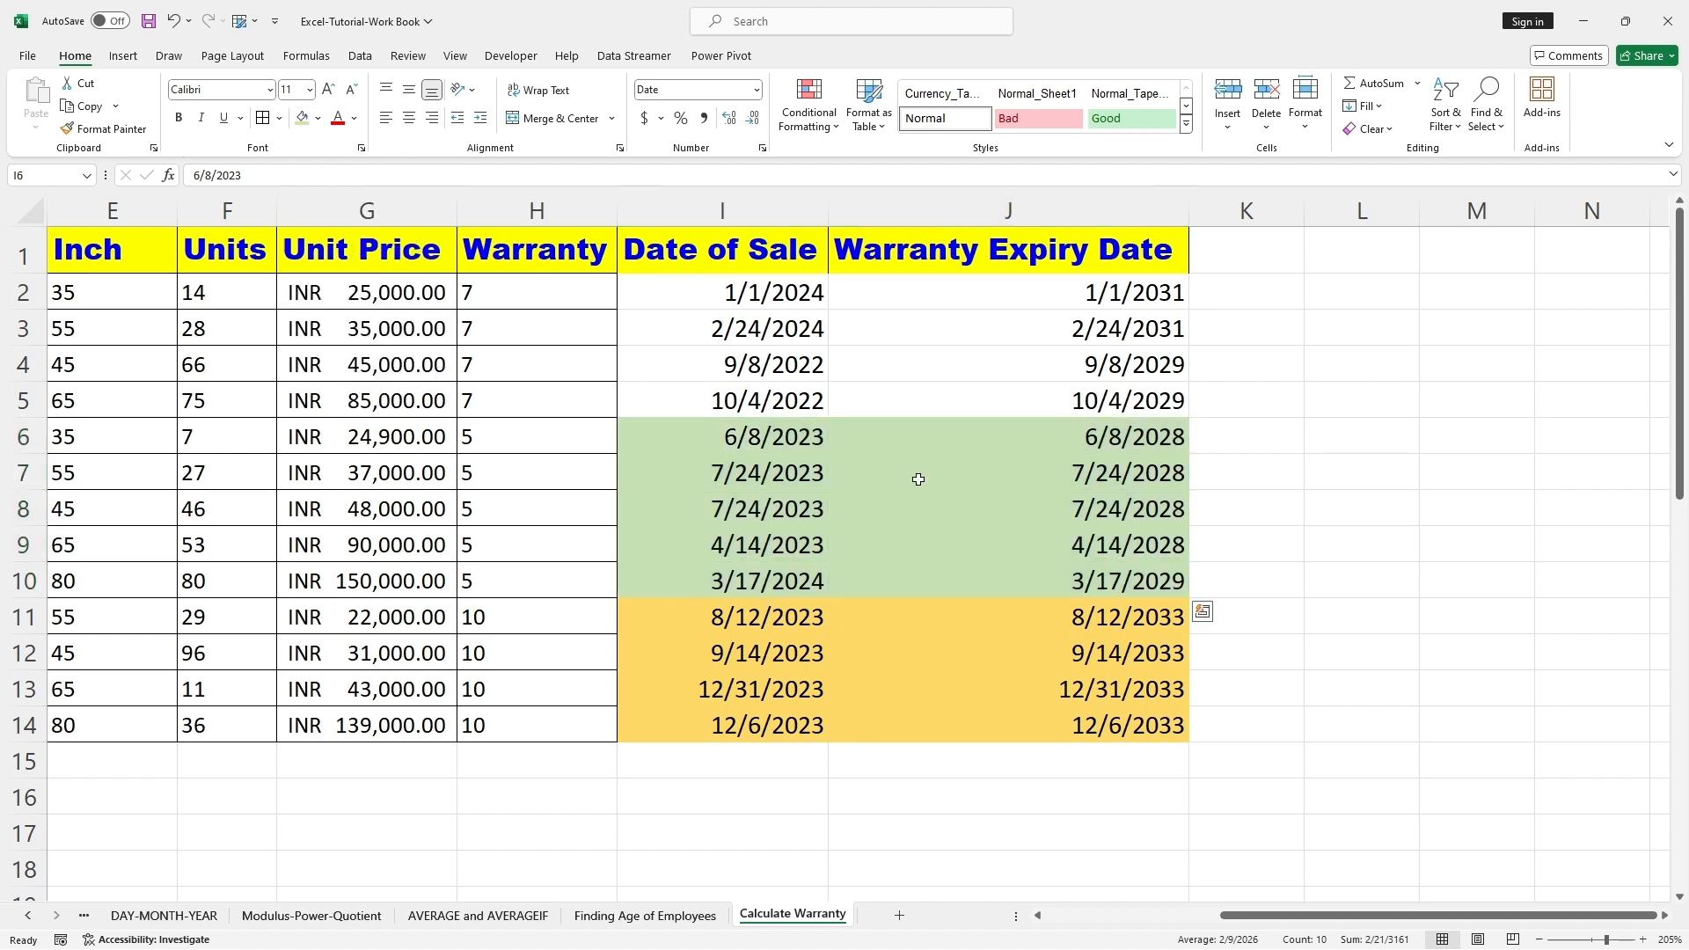
{"action": "left_click", "coordinate": [1071, 473]}
{"action": "left_click_drag", "start_coordinate": [1119, 438], "coordinate": [1106, 577]}
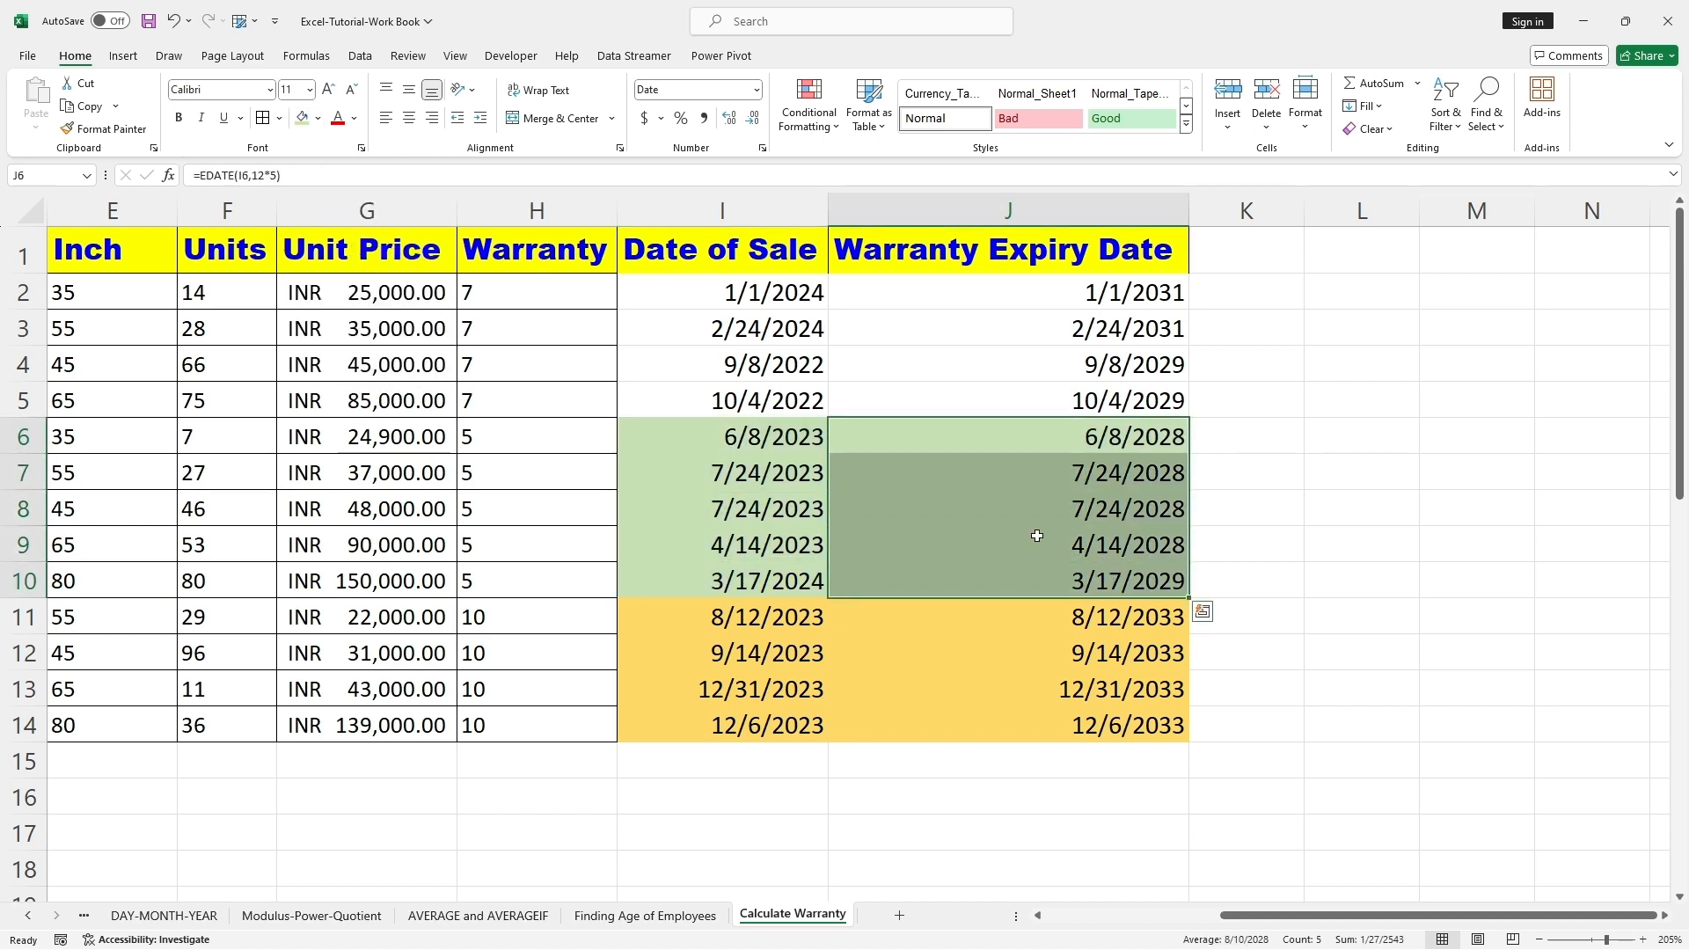
Step: Shade the sale and expiry dates of the 7-year warranty rows, I2:J5, with a light blue fill colour
{"action": "left_click", "coordinate": [876, 387]}
{"action": "left_click_drag", "start_coordinate": [674, 289], "coordinate": [1074, 388]}
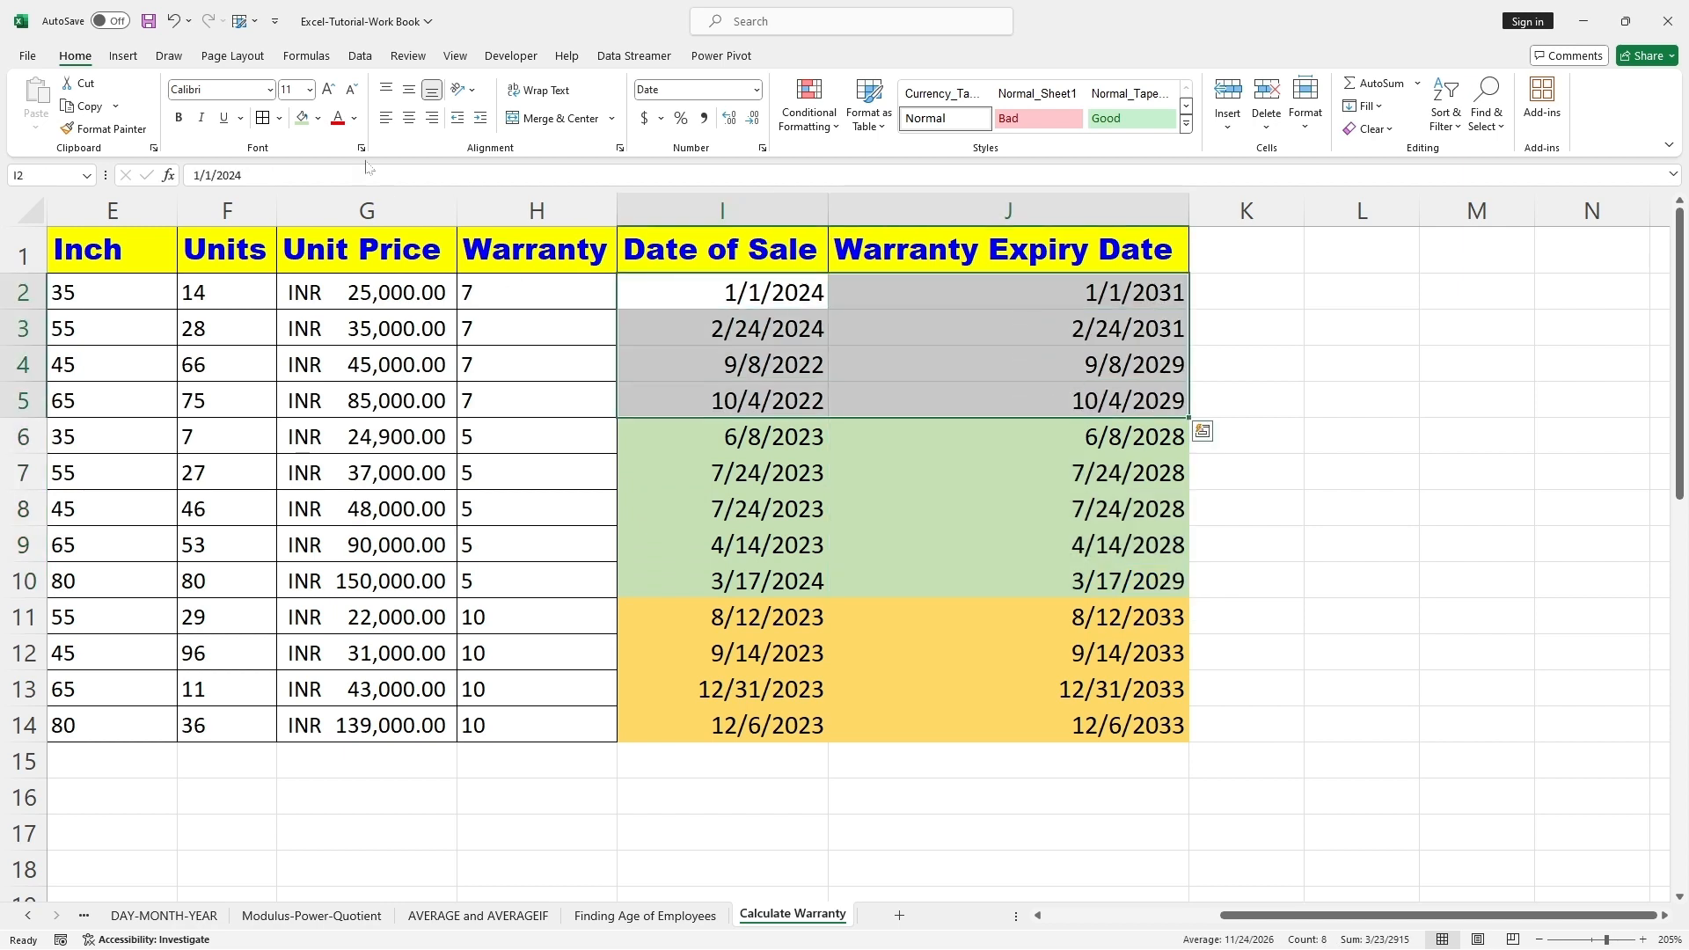
{"action": "left_click", "coordinate": [318, 118]}
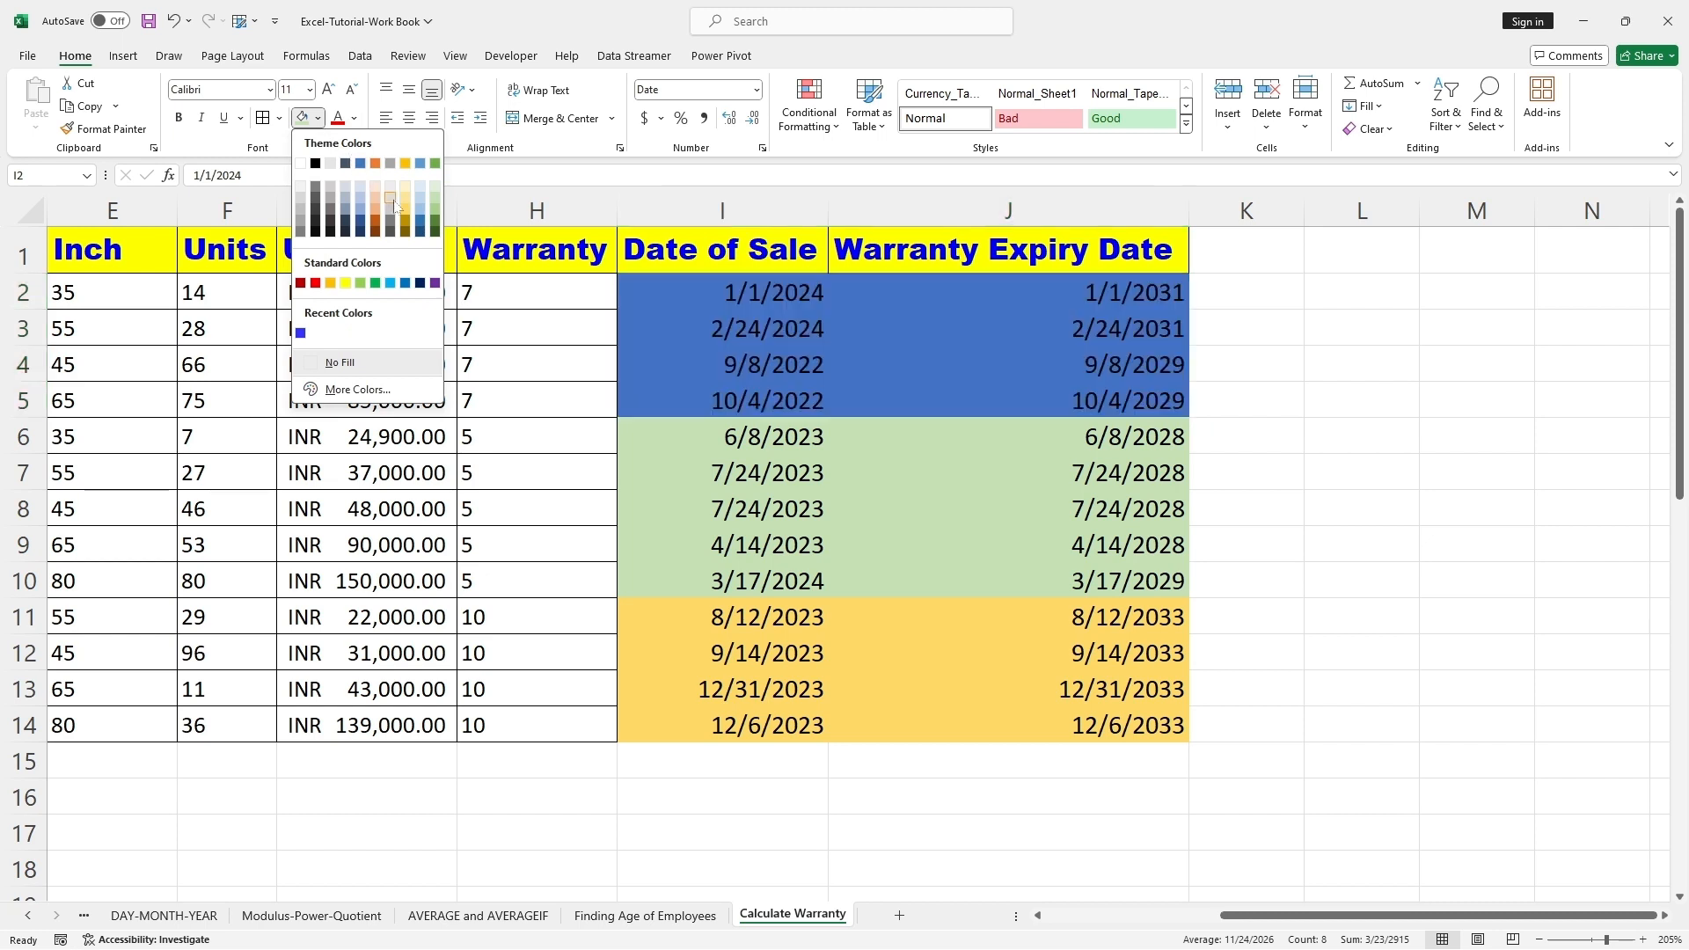
{"action": "left_click", "coordinate": [361, 200]}
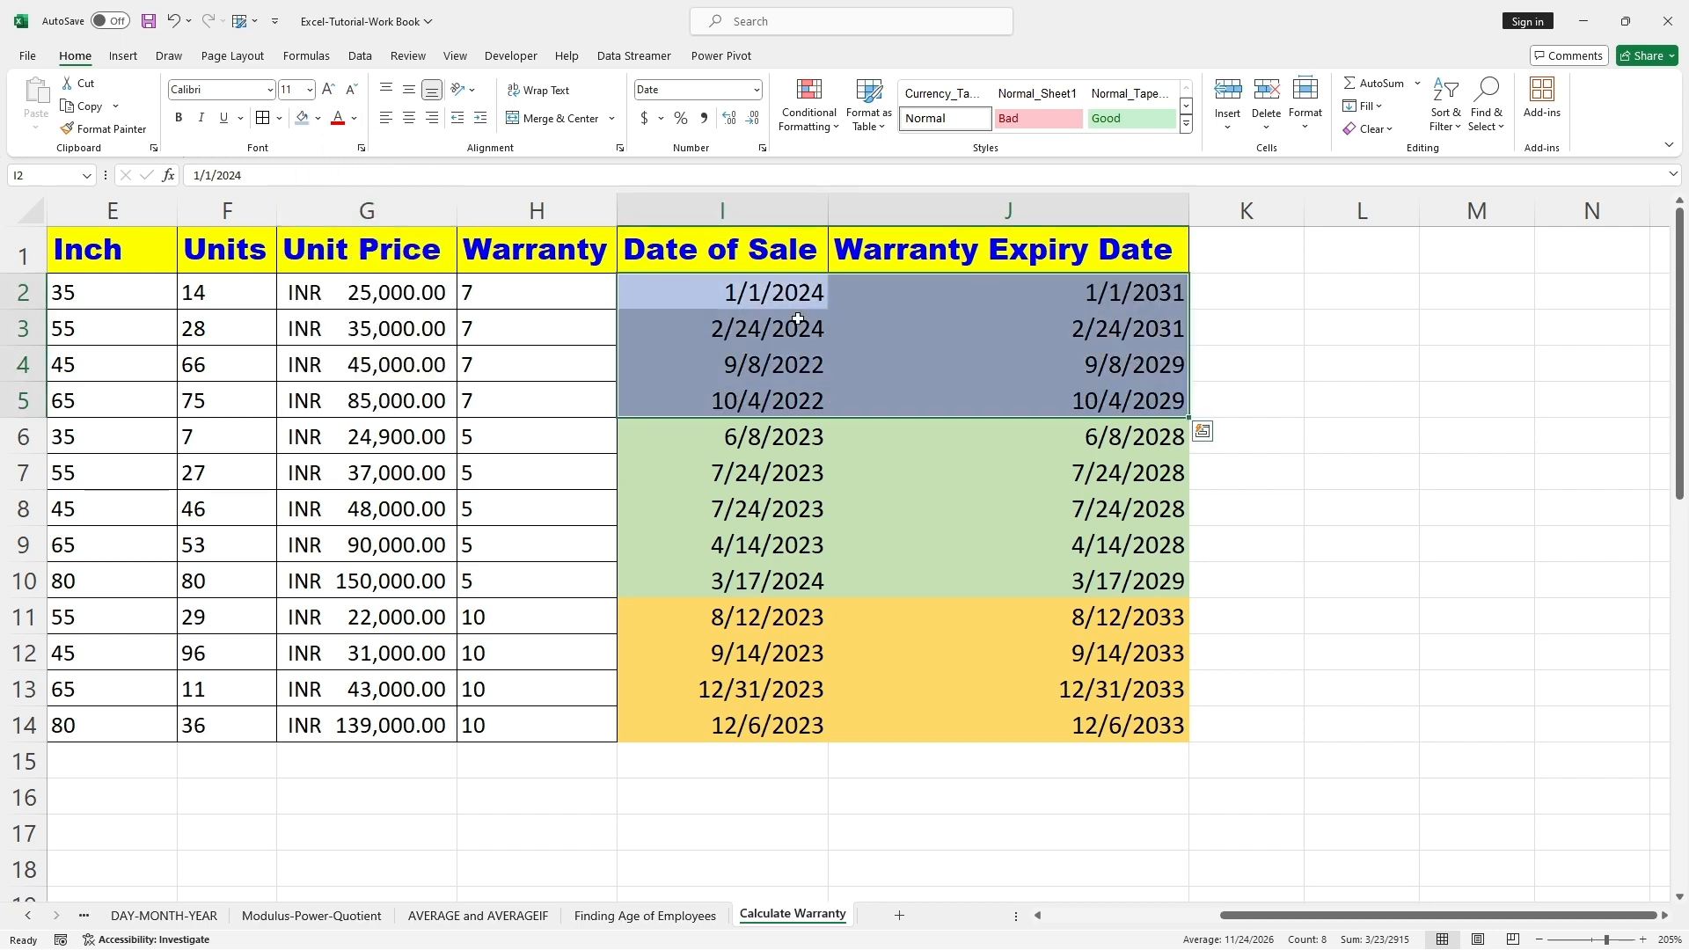
{"action": "left_click", "coordinate": [950, 351]}
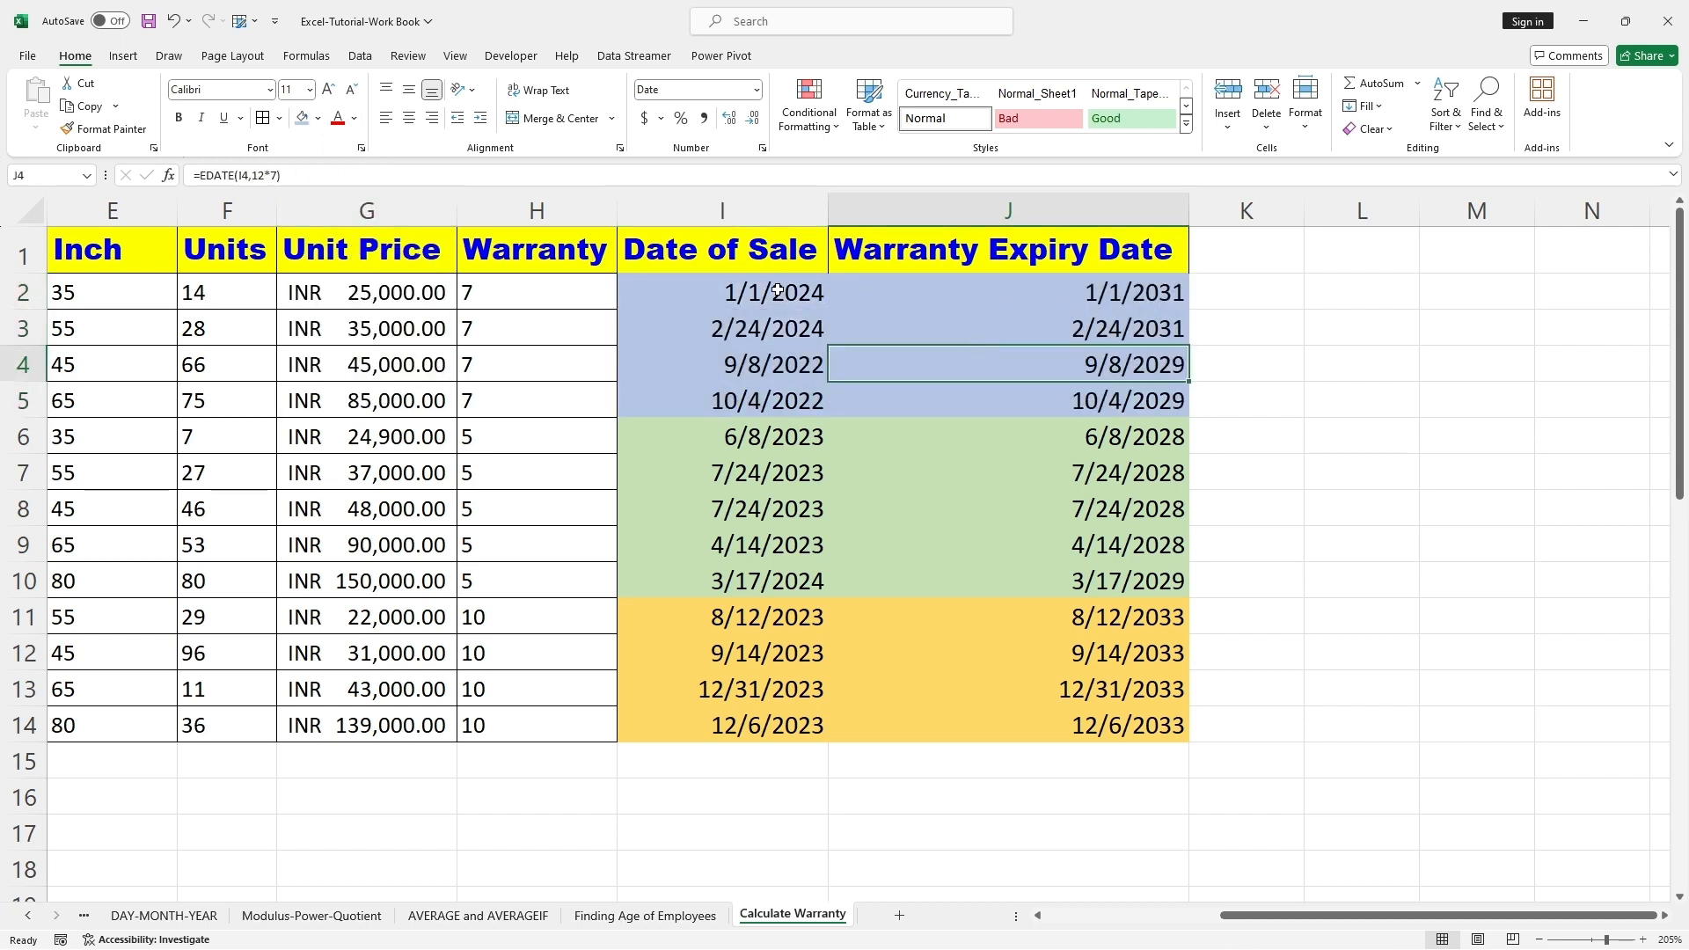
{"action": "left_click_drag", "start_coordinate": [1107, 290], "coordinate": [1107, 389]}
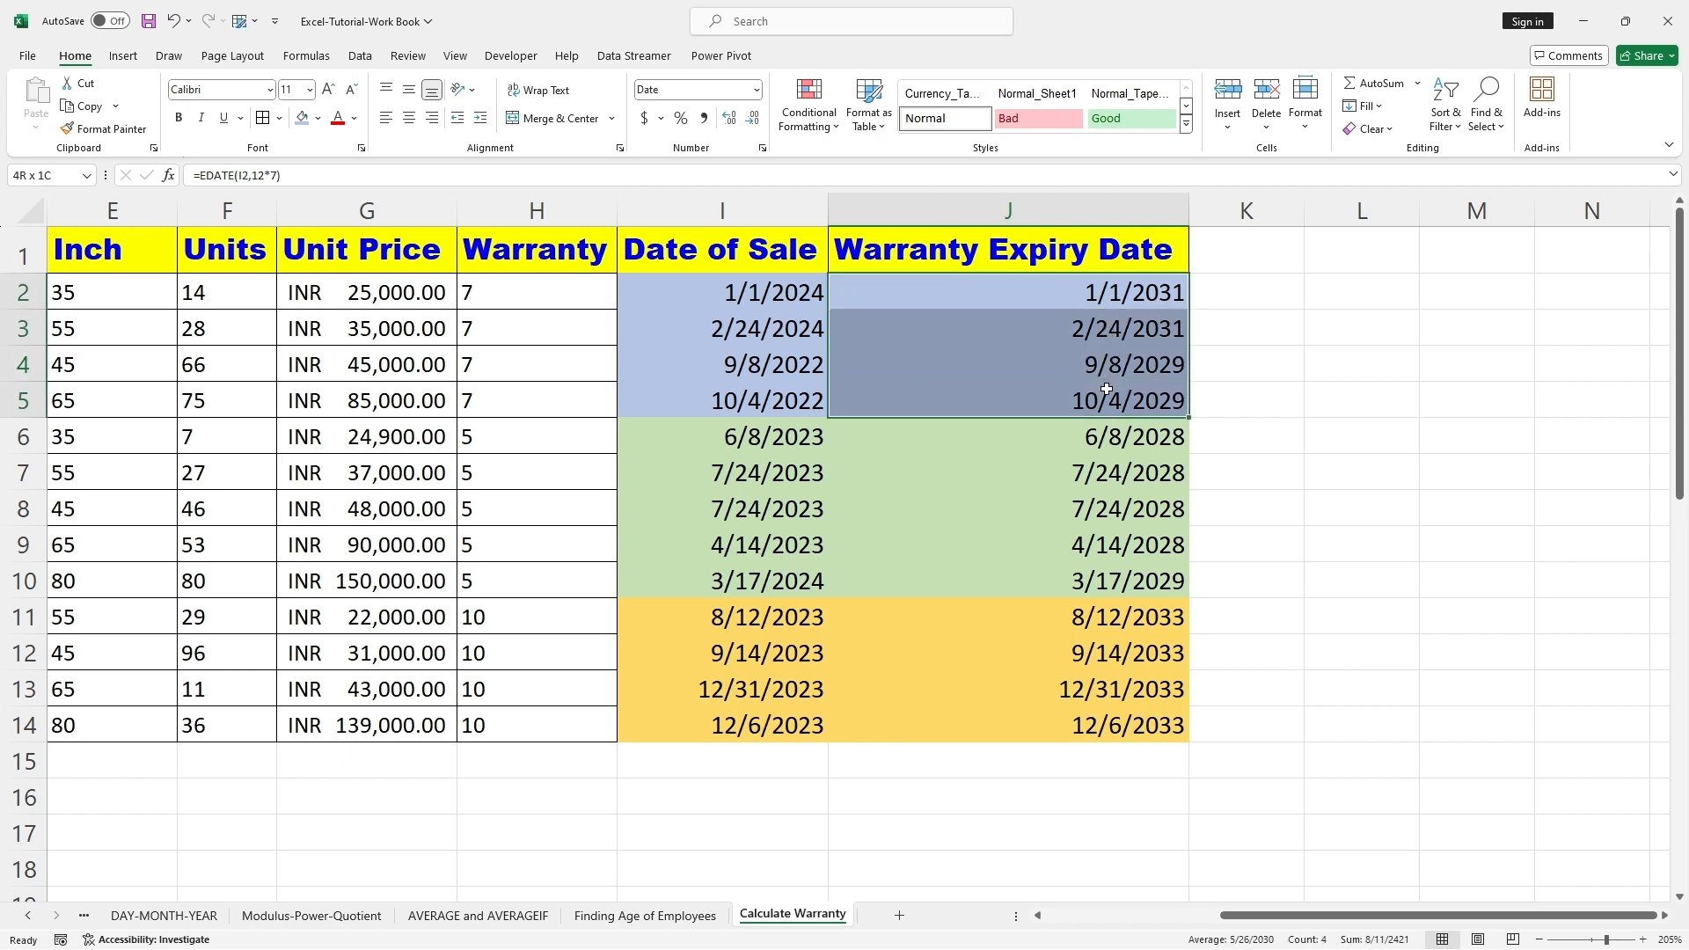
{"action": "left_click", "coordinate": [1069, 437]}
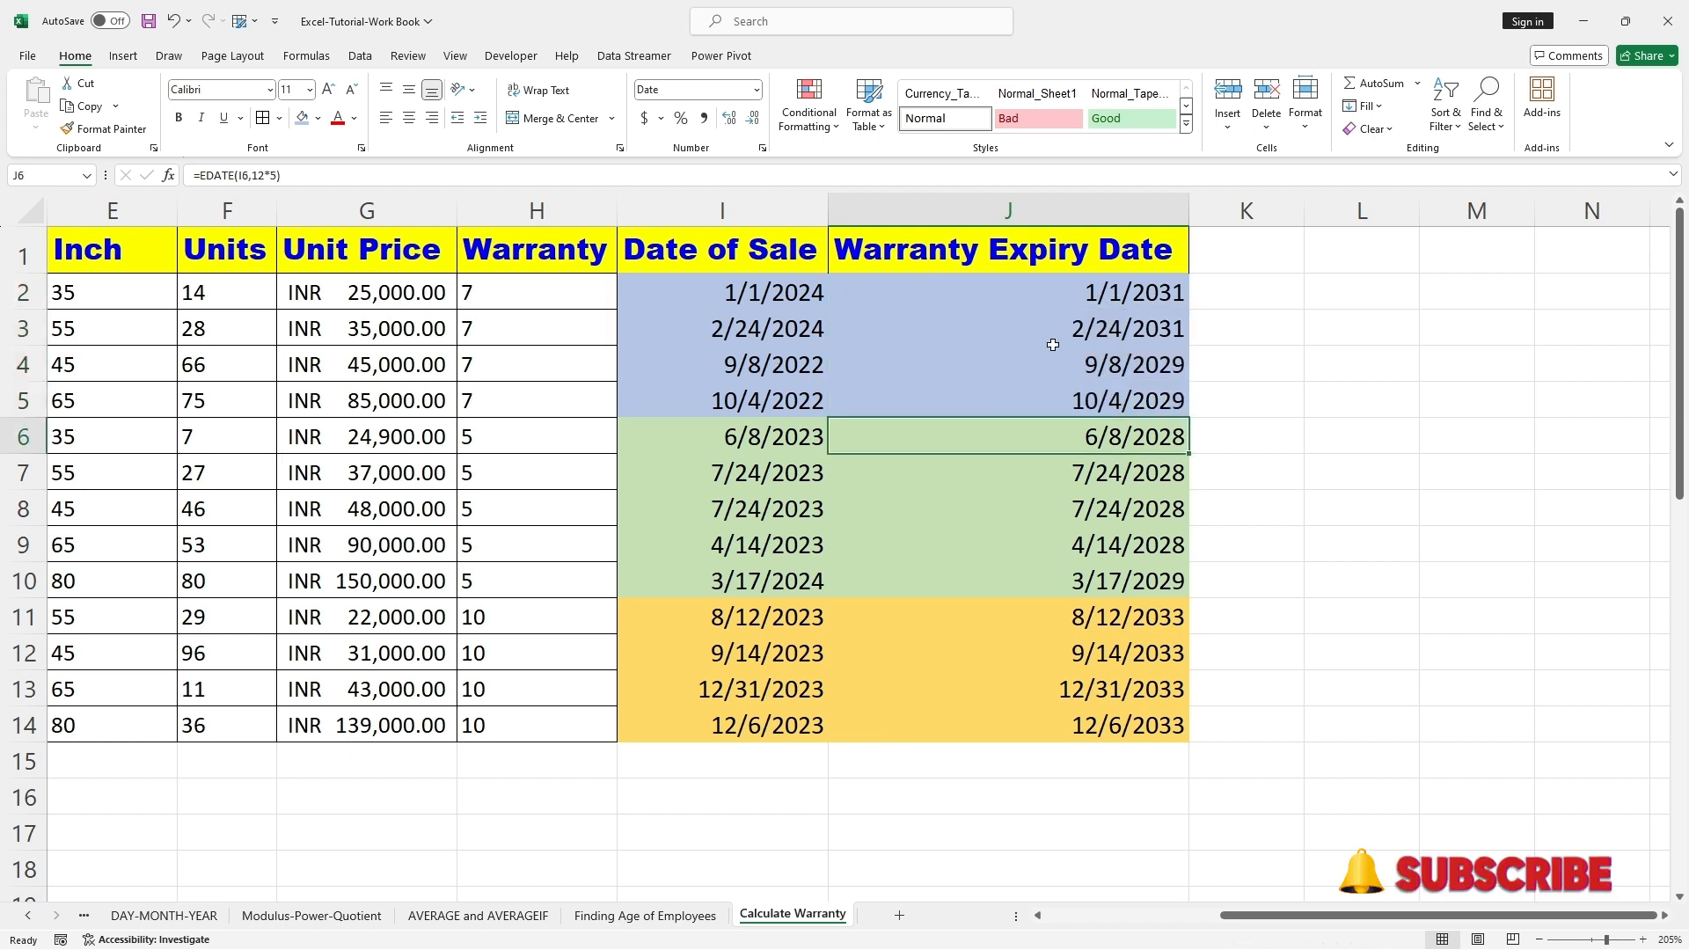